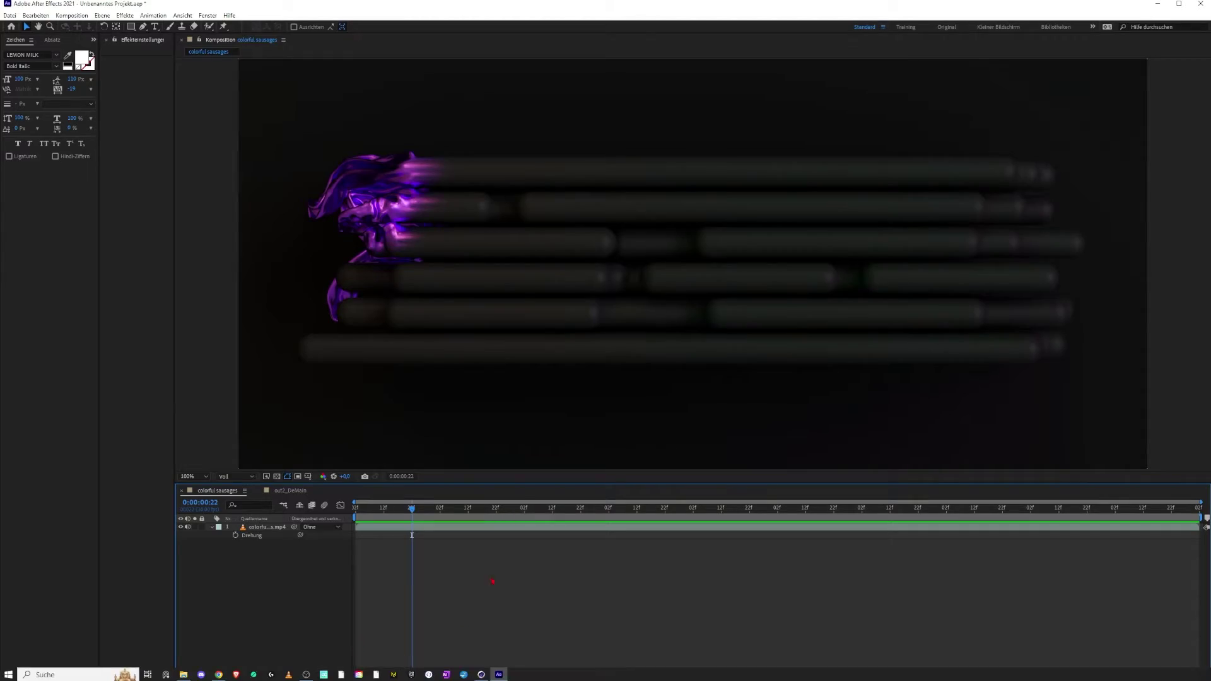
Preview the rendered colorful sausages animation, and view the artist's Gumroad shop and Instagram profile in the browser
{"action": "left_click_drag", "start_coordinate": [413, 512], "coordinate": [615, 522]}
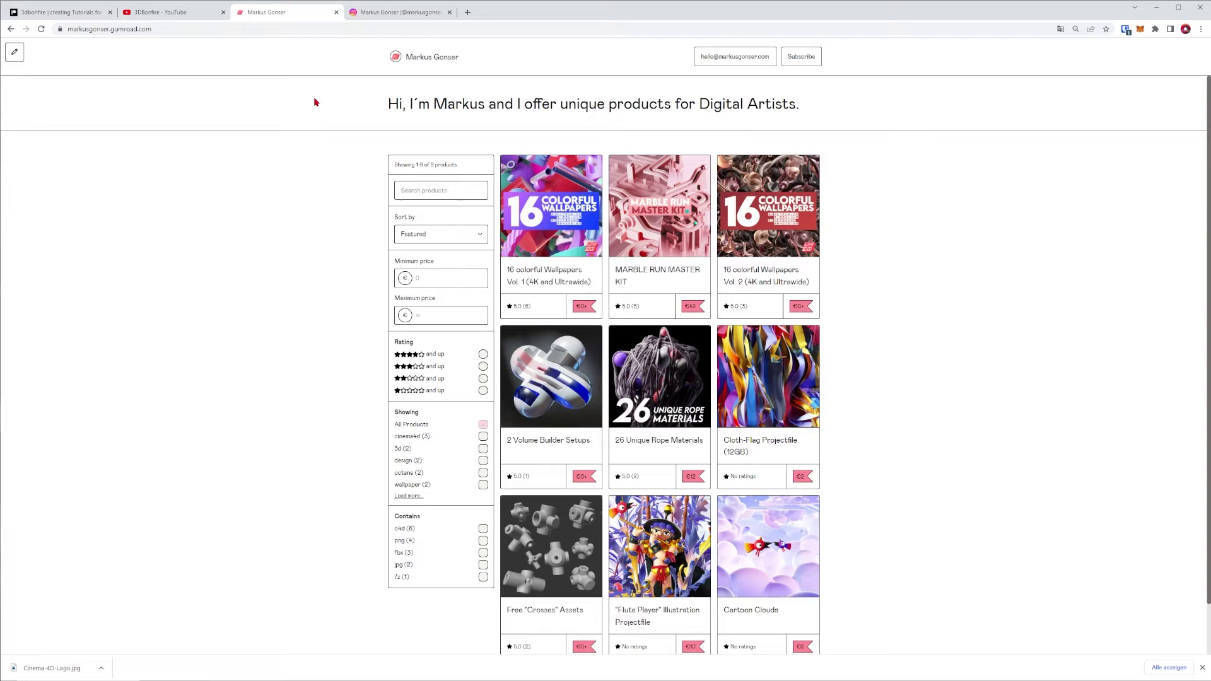
{"action": "left_click", "coordinate": [182, 29]}
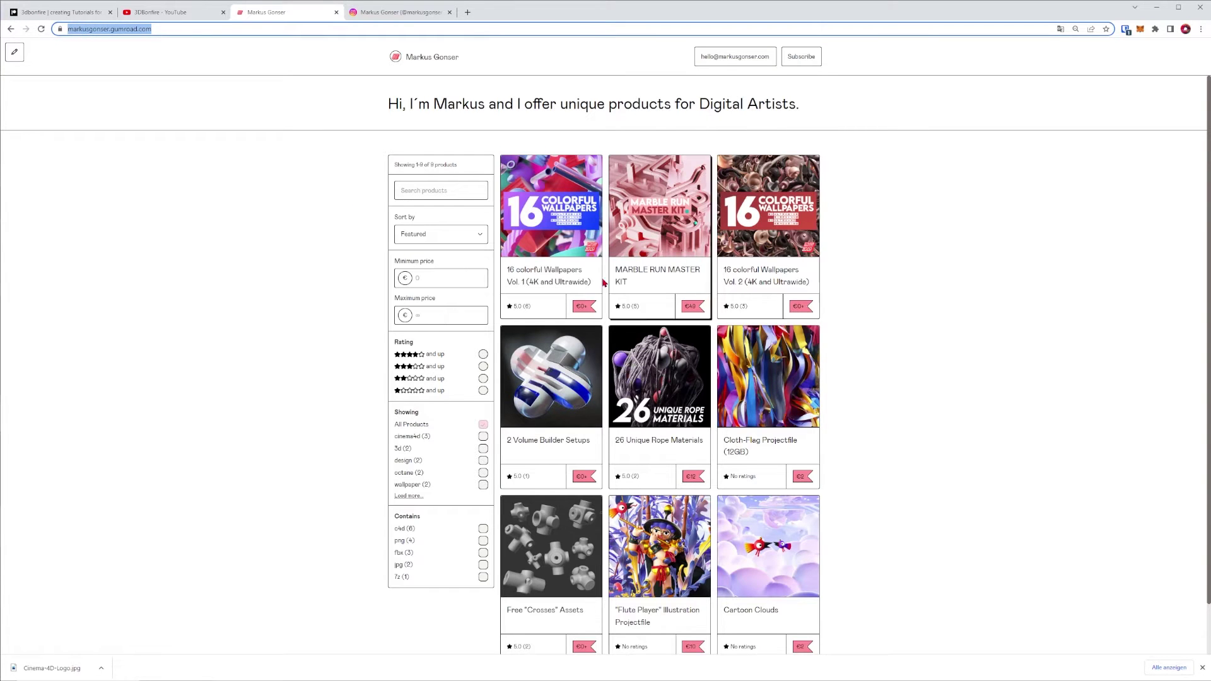
{"action": "left_click", "coordinate": [394, 14]}
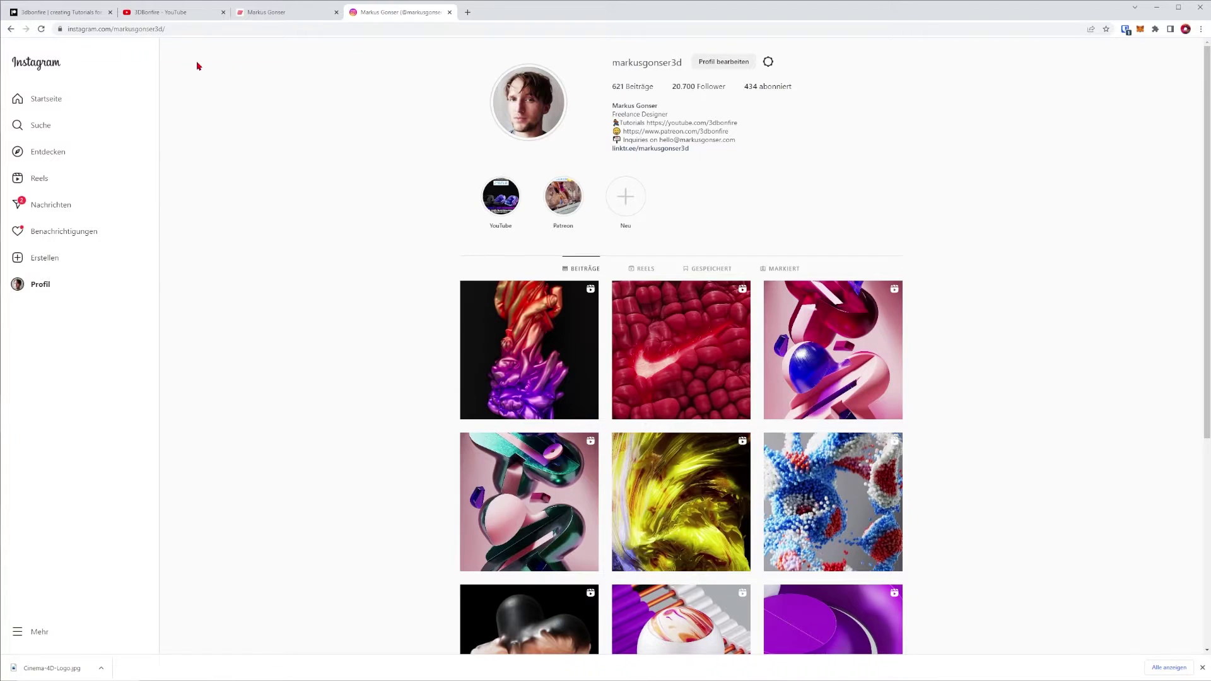
{"action": "left_click", "coordinate": [178, 30]}
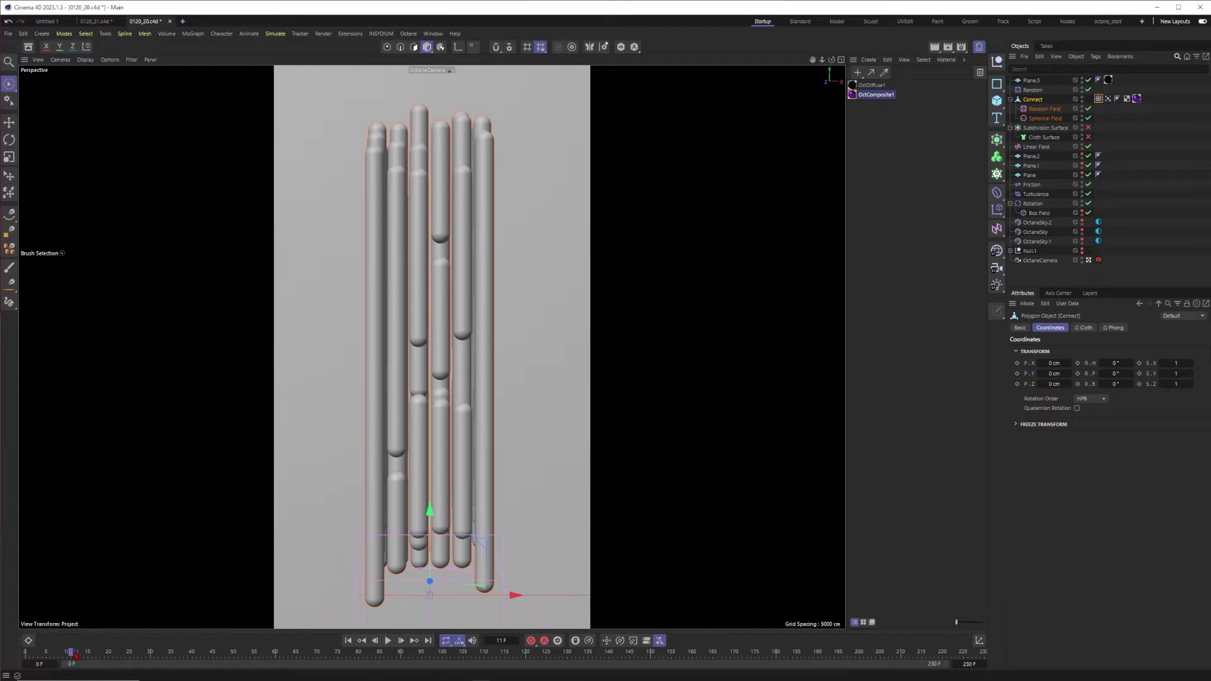
Switch to Cinema 4D and scrub through the finished capsule cloth simulation in 0120_20.c4d to examine how it deforms
{"action": "left_click_drag", "start_coordinate": [175, 657], "coordinate": [337, 651]}
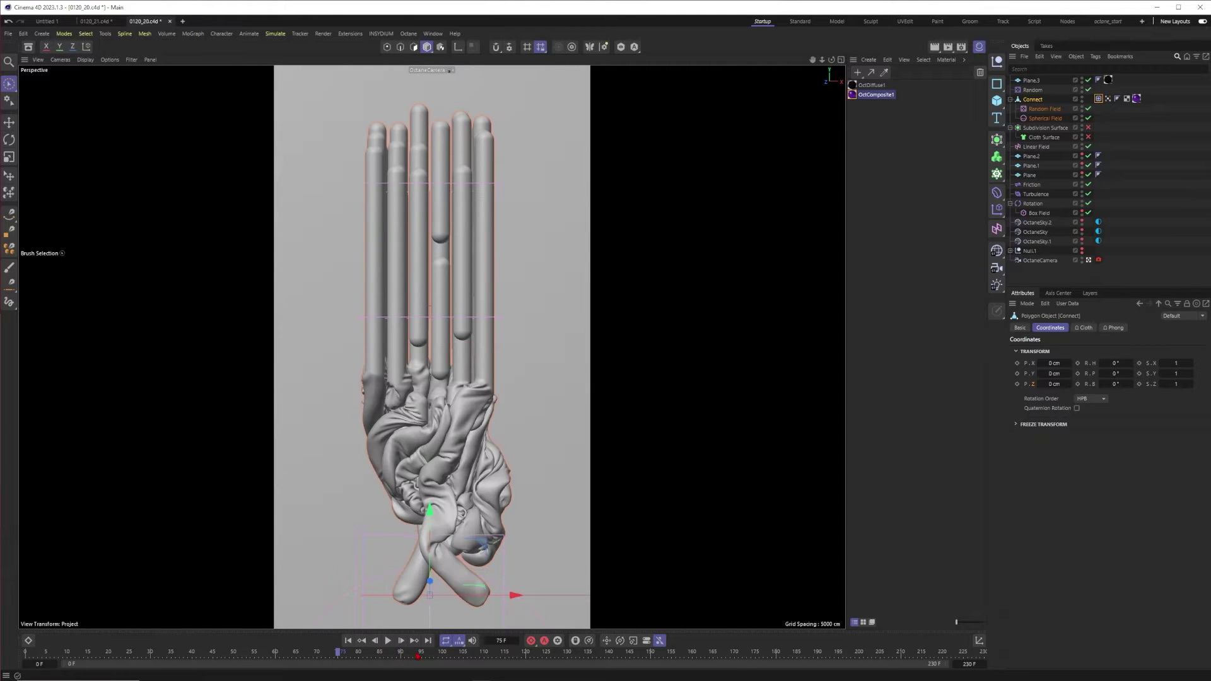
{"action": "left_click_drag", "start_coordinate": [417, 655], "coordinate": [463, 651]}
{"action": "left_click_drag", "start_coordinate": [576, 661], "coordinate": [525, 653]}
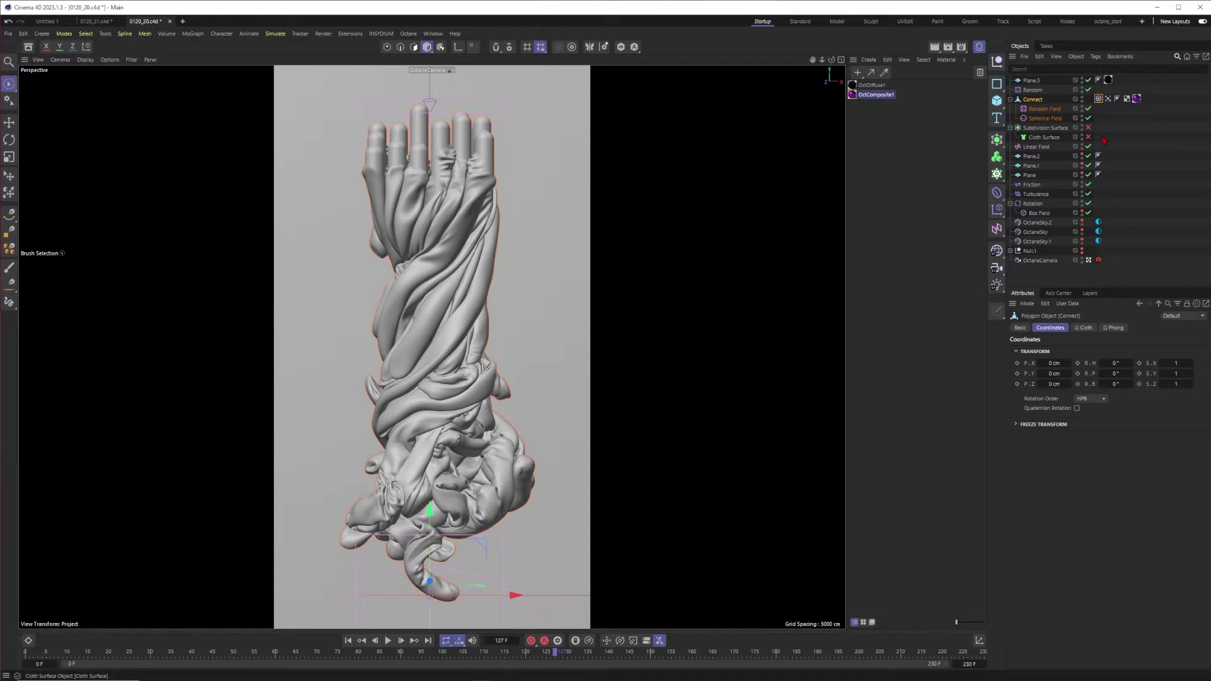
Switch to the 0120_21.c4d project and view the scene through the default camera instead of the OctaneCamera
{"action": "left_click", "coordinate": [100, 22]}
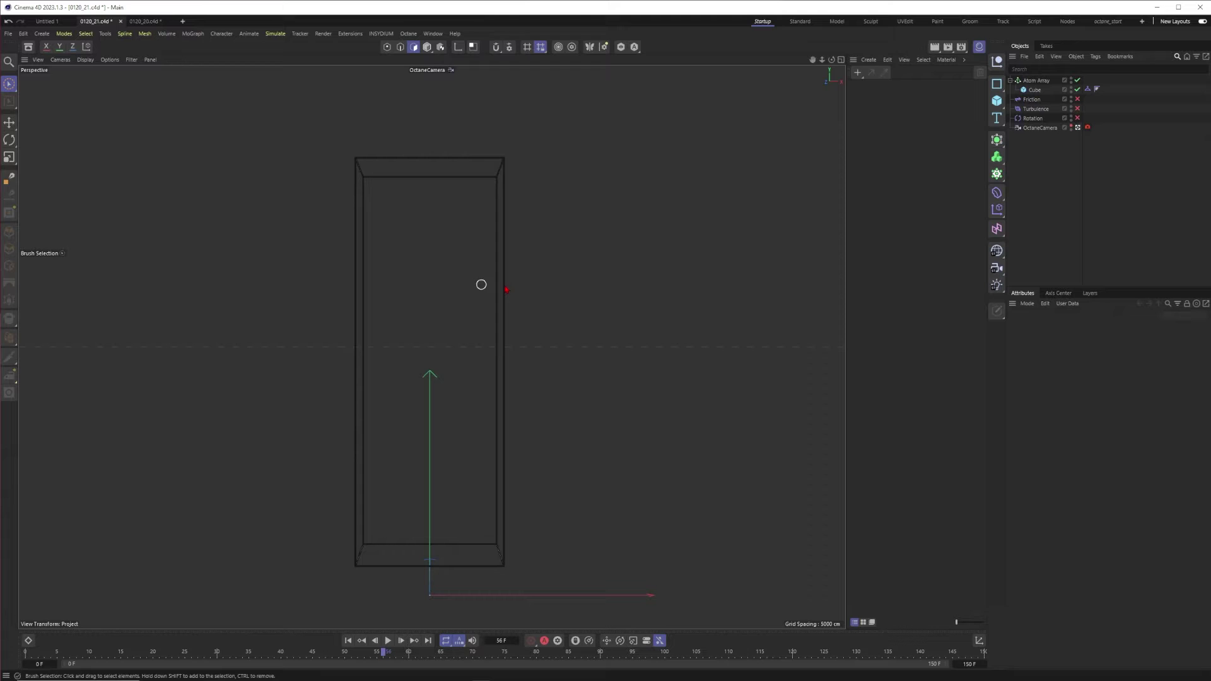
{"action": "left_click", "coordinate": [1077, 127]}
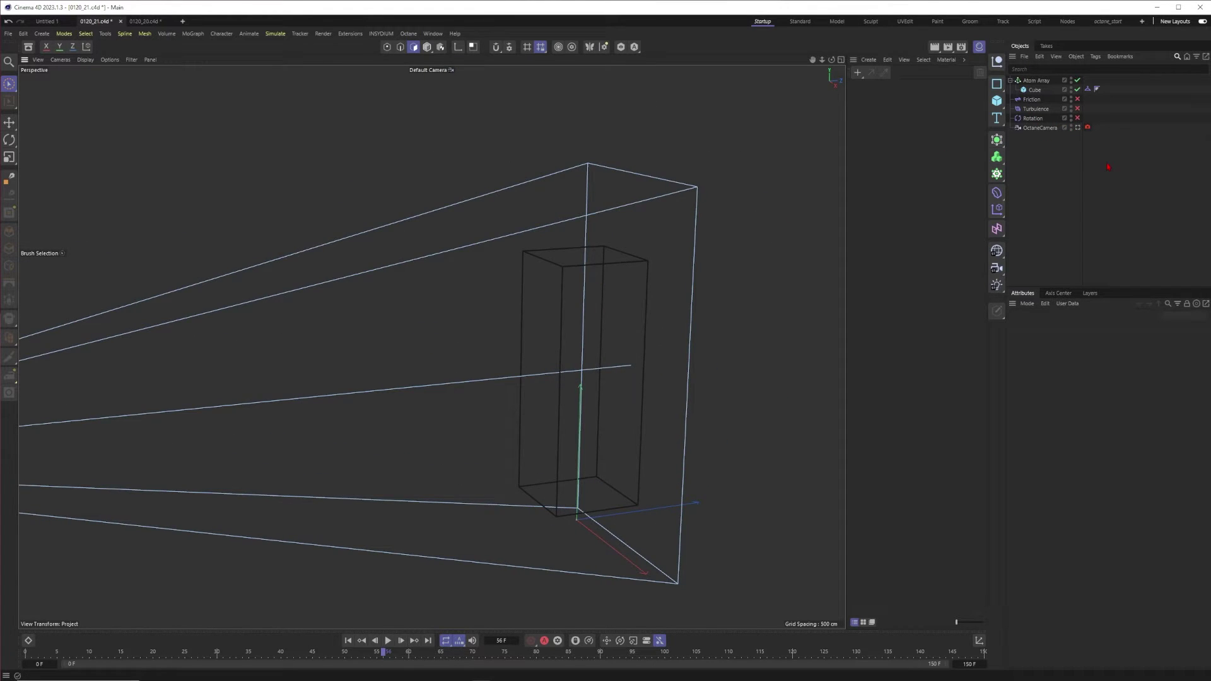
{"action": "middle_click_drag", "start_coordinate": [546, 298], "coordinate": [518, 300], "text": "alt"}
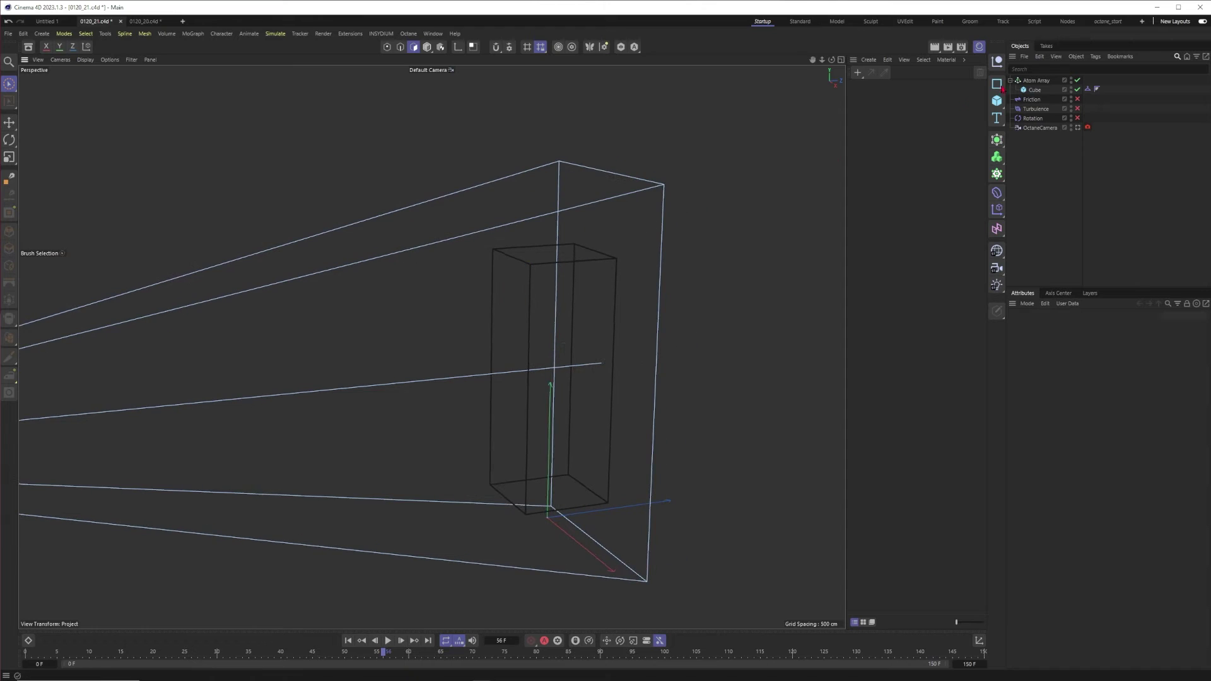
Examine the solid cube inside the Atom Array by temporarily disabling the array
{"action": "left_click", "coordinate": [1034, 90]}
{"action": "left_click", "coordinate": [1077, 80]}
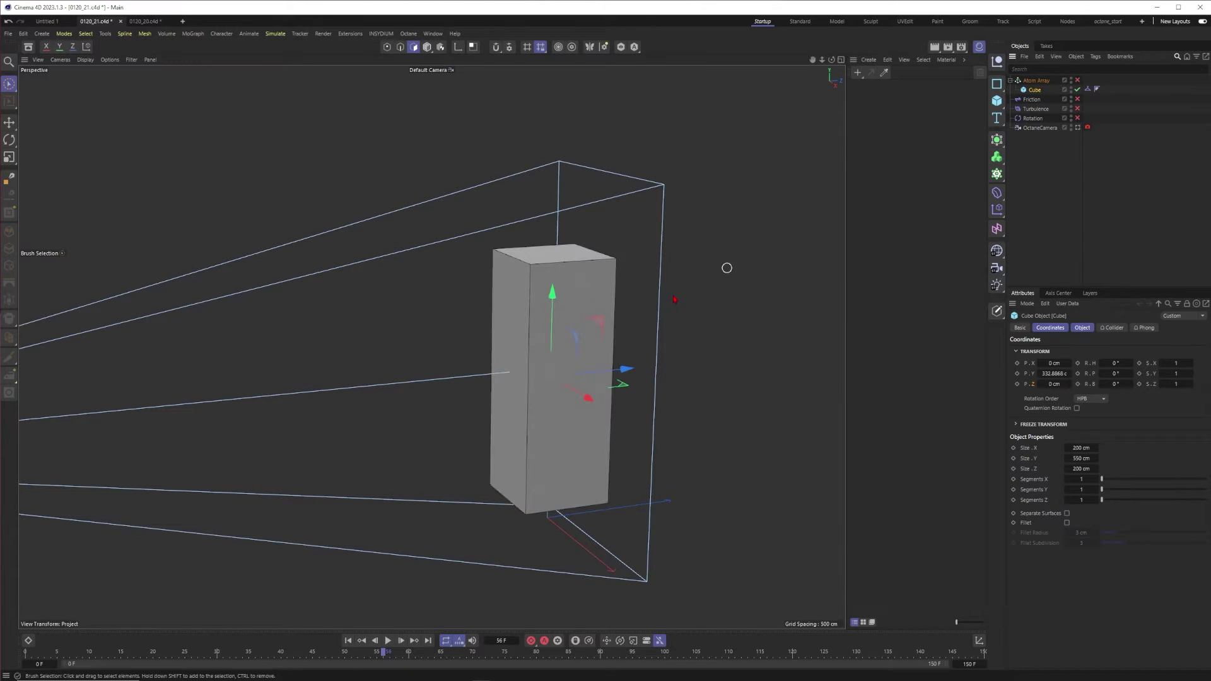
{"action": "scroll", "coordinate": [521, 332], "scroll_direction": "up", "scroll_amount": 3}
{"action": "left_click", "coordinate": [996, 140]}
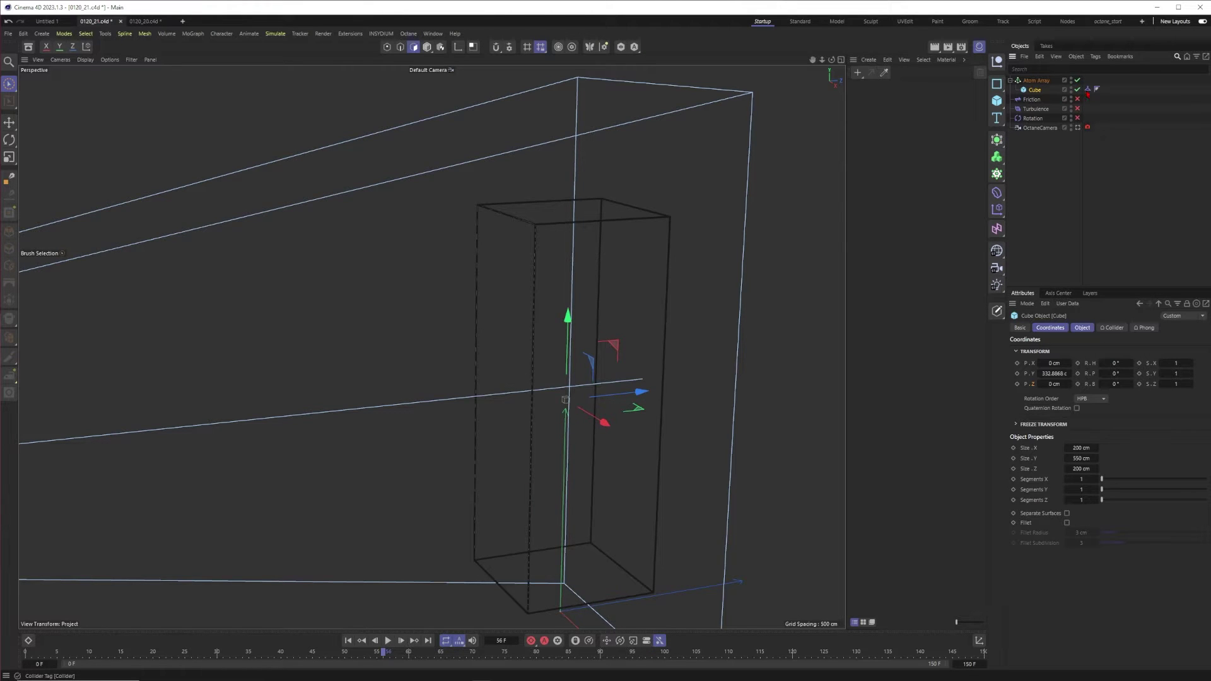
Detach the simulation tags into a floating palette beside the viewport and show the cube's Collider tag properties
{"action": "double_click", "coordinate": [1037, 90]}
{"action": "left_click", "coordinate": [1063, 92]}
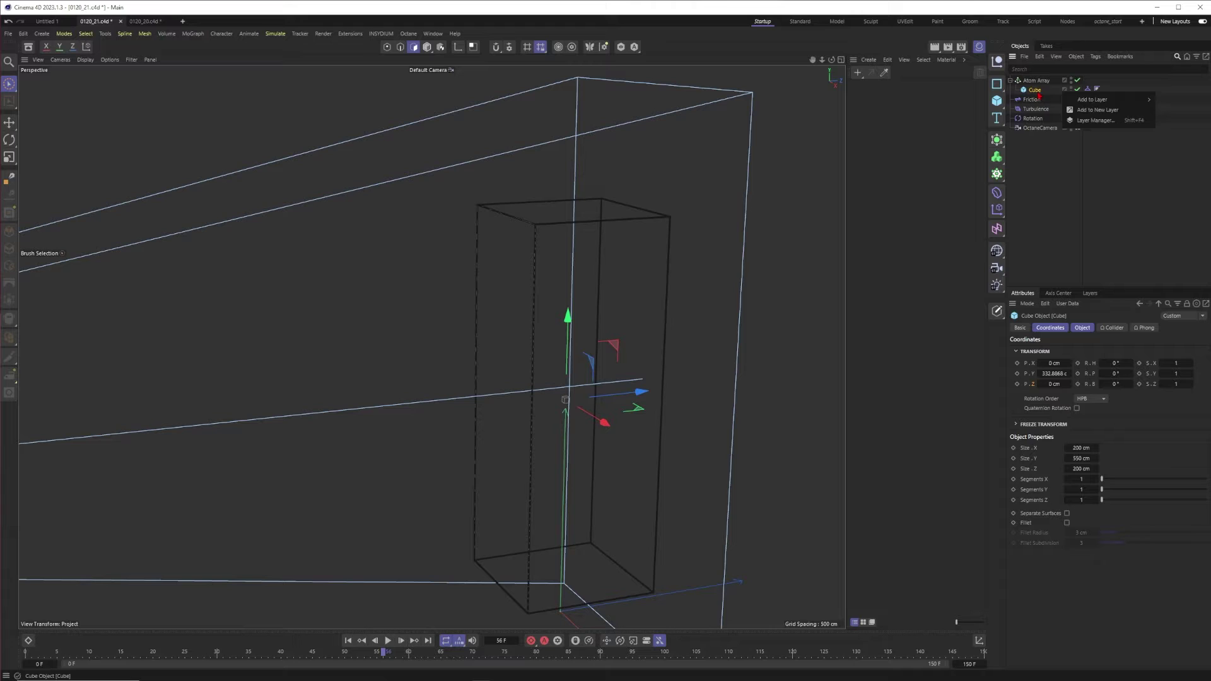
{"action": "left_click", "coordinate": [1044, 83]}
{"action": "right_click", "coordinate": [1041, 93]}
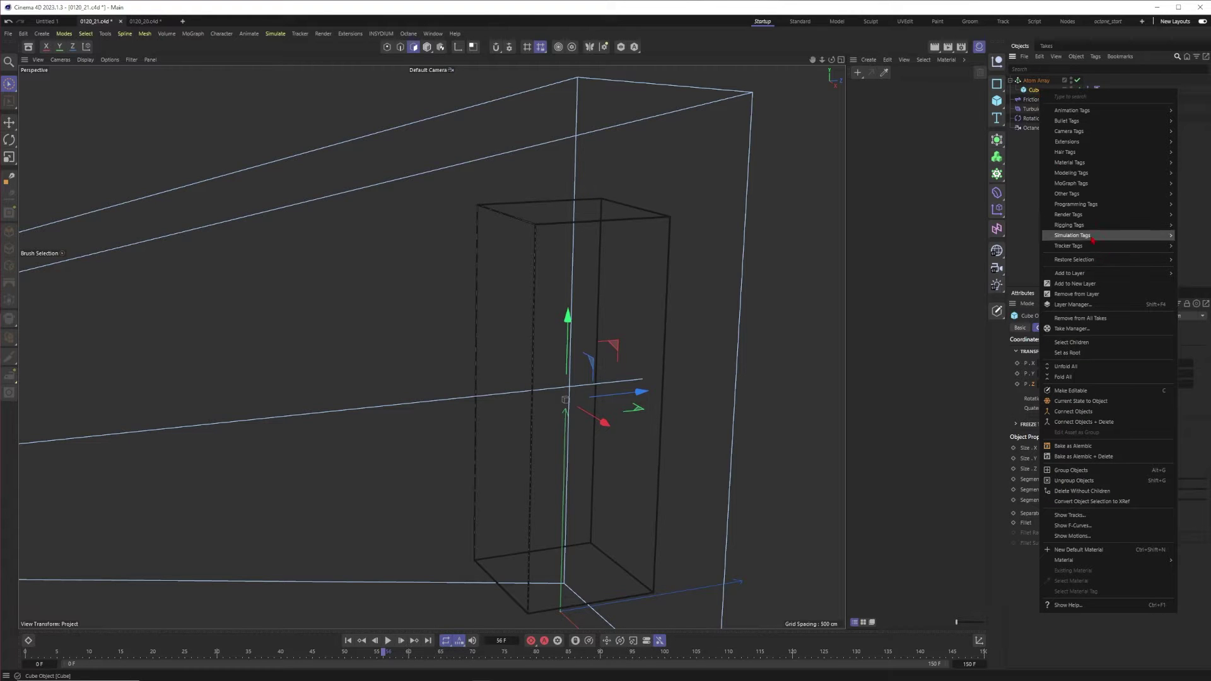
{"action": "mouse_move", "coordinate": [1093, 236]}
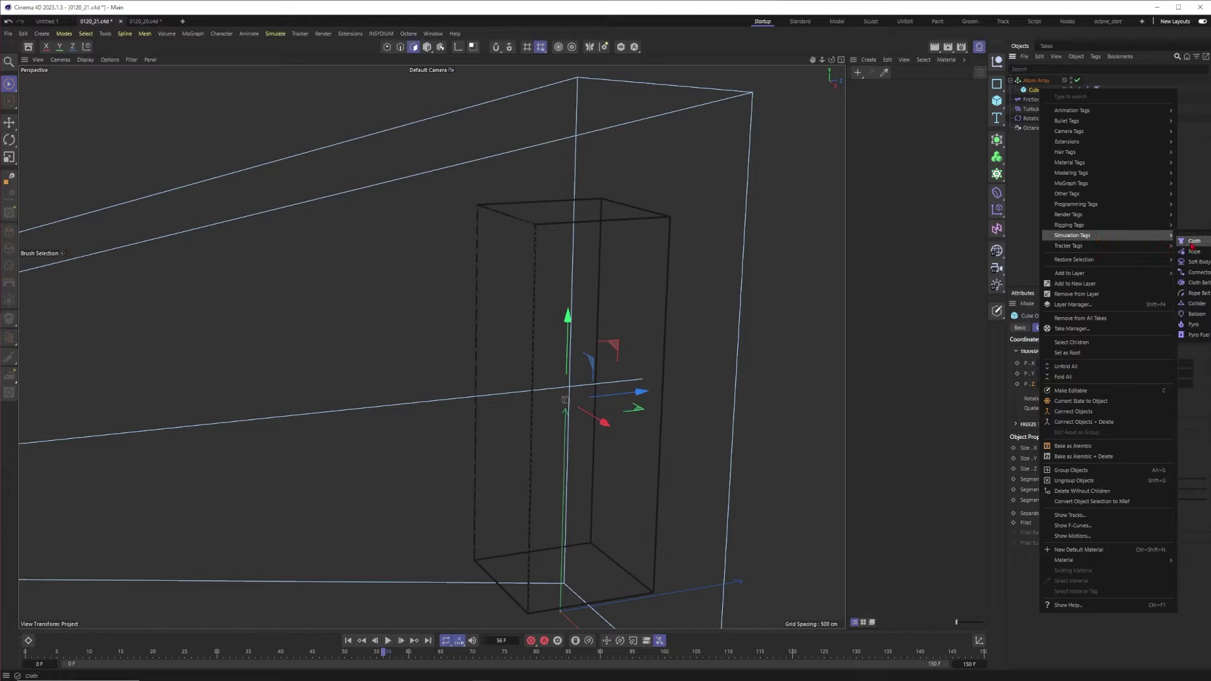
{"action": "left_click_drag", "start_coordinate": [1198, 240], "coordinate": [847, 87]}
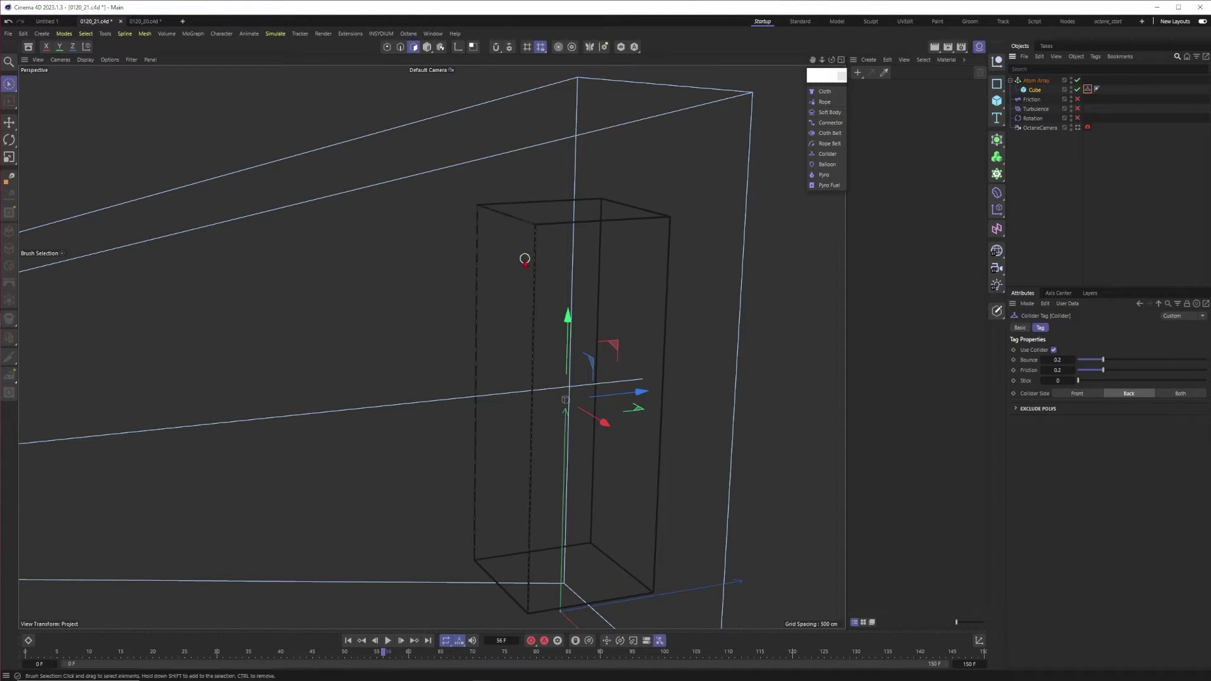
Add a capsule and, back in the OctaneCamera view, raise it inside the cube frame to about Y 318 cm
{"action": "scroll", "coordinate": [431, 347], "scroll_direction": "down", "scroll_amount": 2}
{"action": "middle_click_drag", "start_coordinate": [431, 347], "coordinate": [435, 347], "text": "alt"}
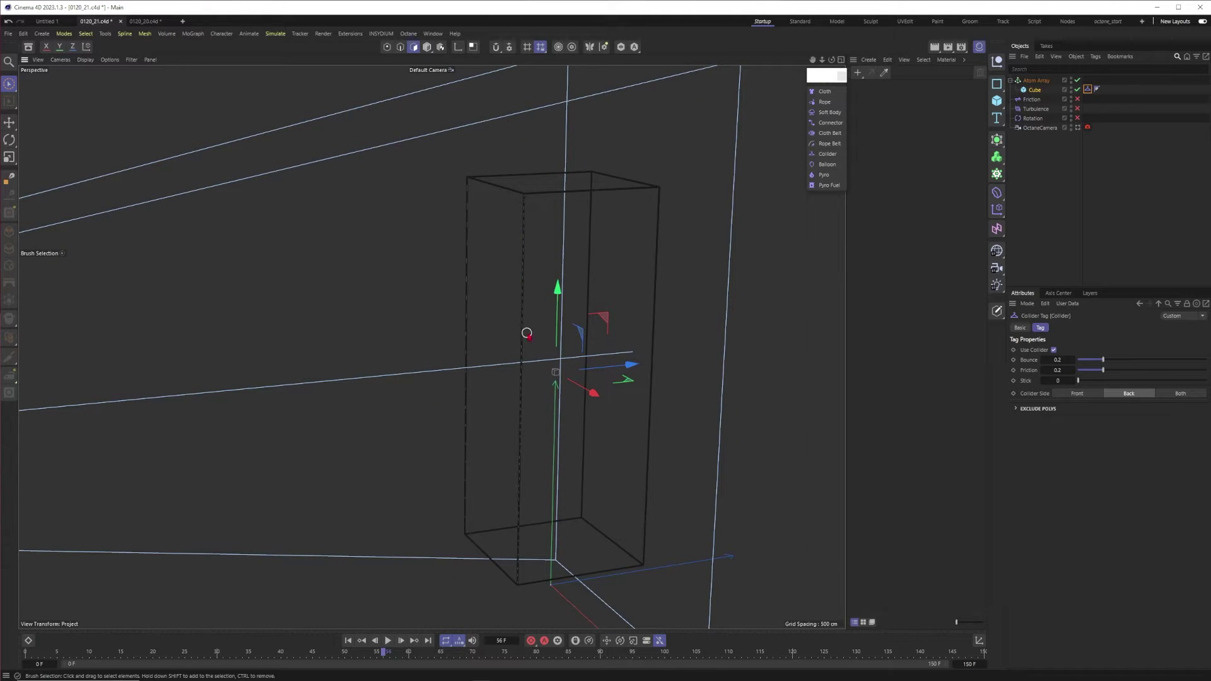
{"action": "left_click", "coordinate": [996, 101]}
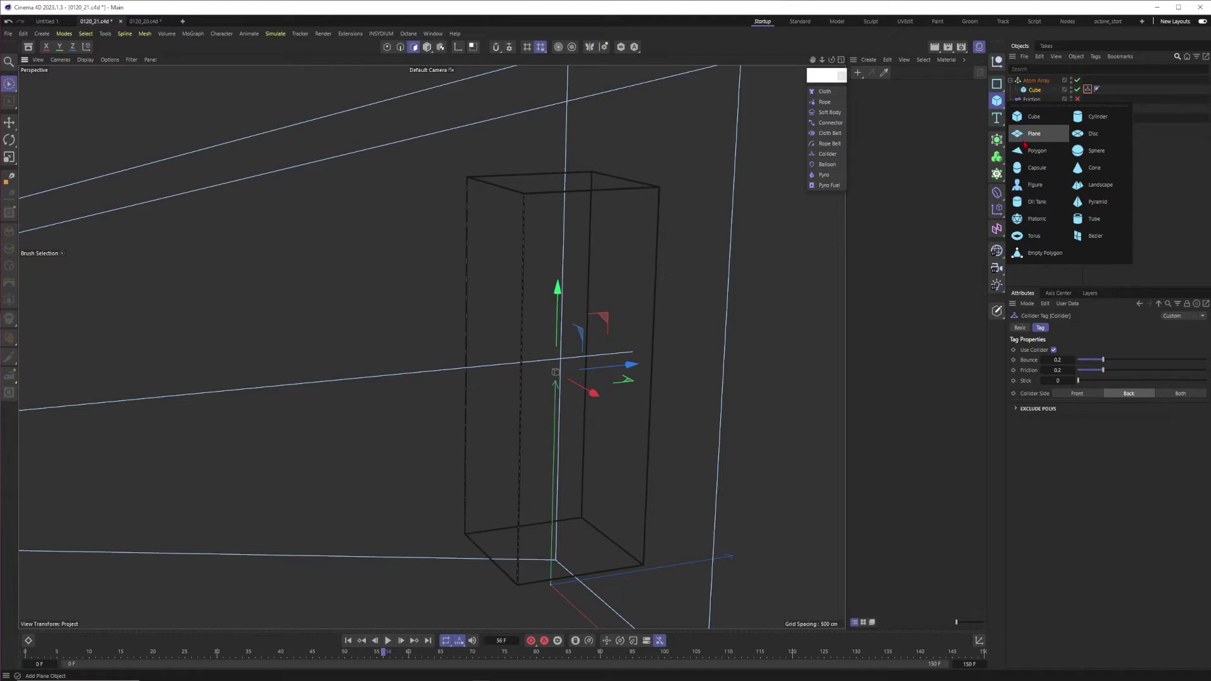
{"action": "left_click", "coordinate": [996, 100]}
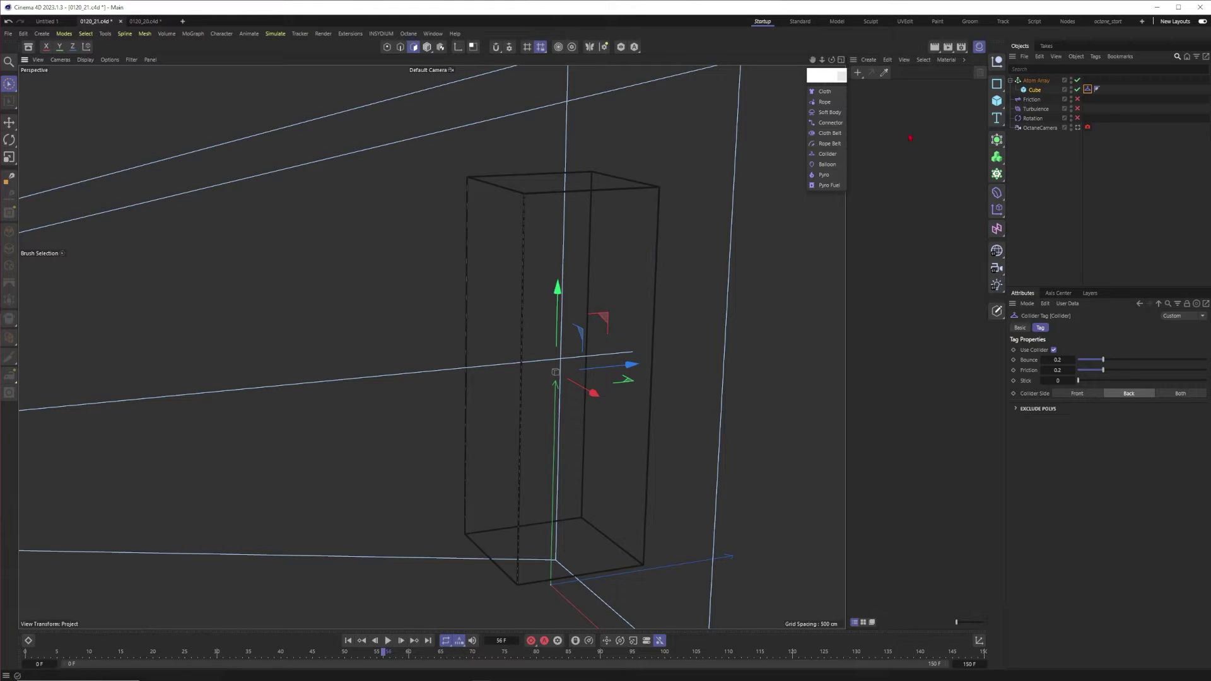
{"action": "left_click_drag", "start_coordinate": [646, 278], "coordinate": [709, 281], "text": "alt"}
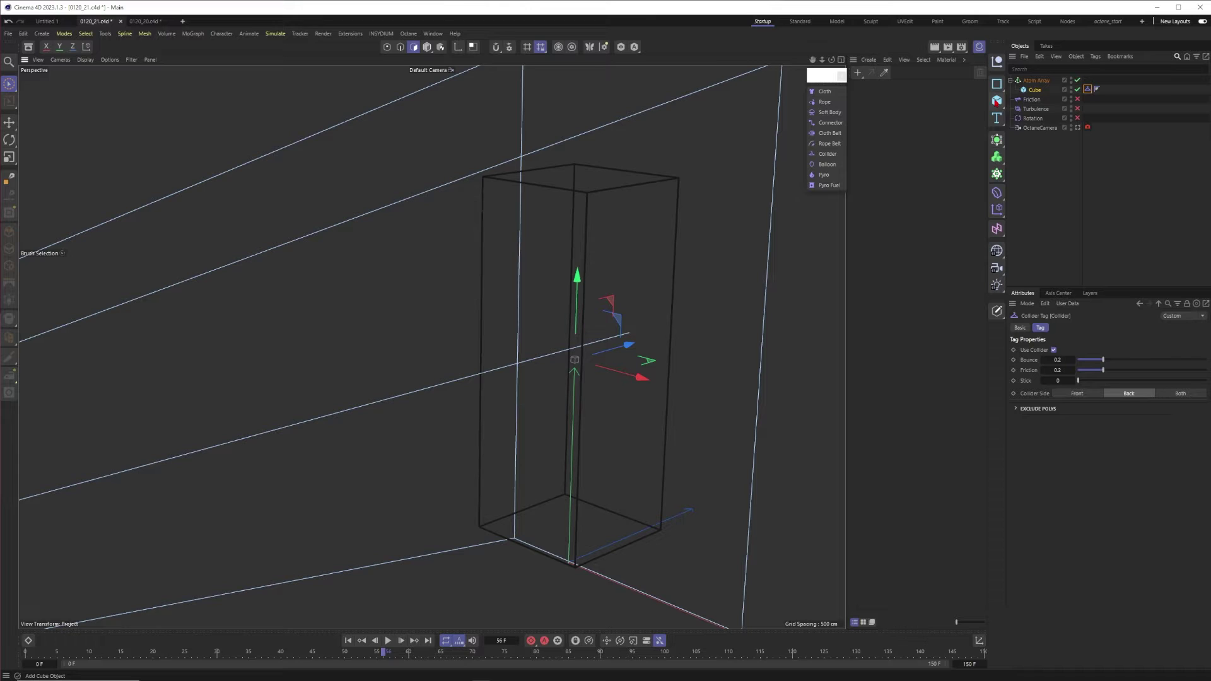
{"action": "left_click_drag", "start_coordinate": [996, 102], "coordinate": [1035, 170]}
{"action": "middle_click_drag", "start_coordinate": [459, 462], "coordinate": [430, 344], "text": "alt"}
{"action": "left_click_drag", "start_coordinate": [542, 374], "coordinate": [545, 215]}
{"action": "left_click", "coordinate": [1077, 137]}
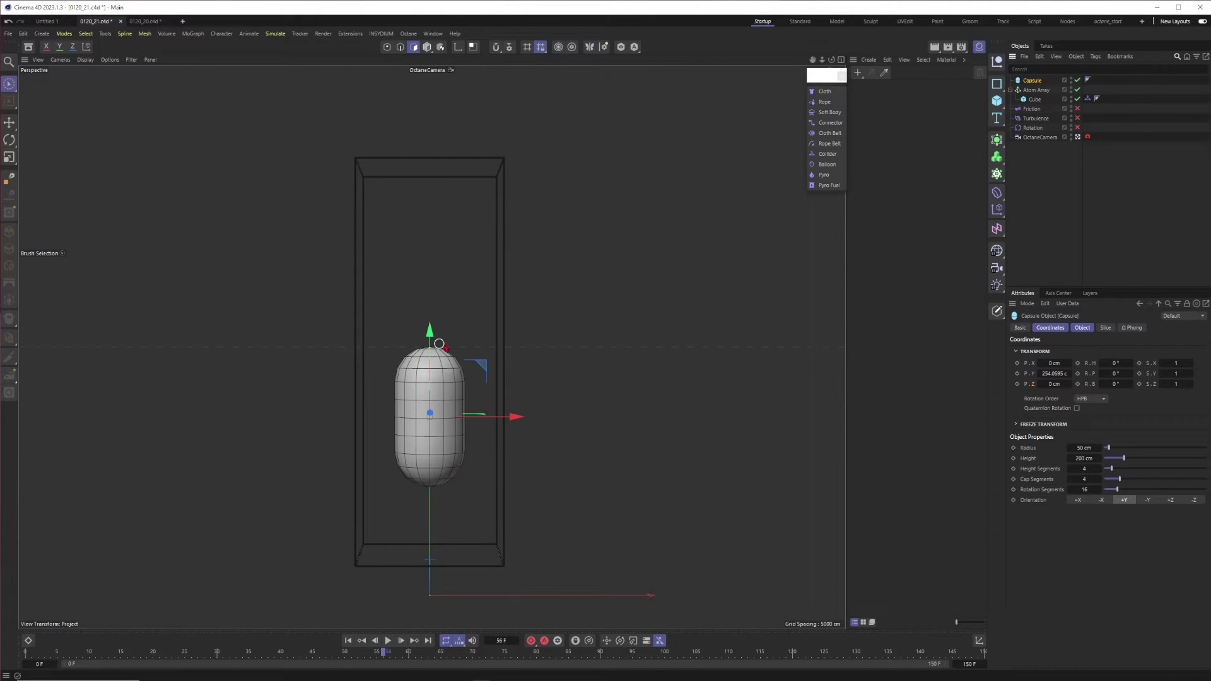
{"action": "left_click_drag", "start_coordinate": [429, 329], "coordinate": [459, 283]}
Set the capsule's height to 511 cm with 40 height, 8 cap and 47 rotation segments, and shift it to about X -32 cm
{"action": "left_click_drag", "start_coordinate": [1084, 458], "coordinate": [1181, 458]}
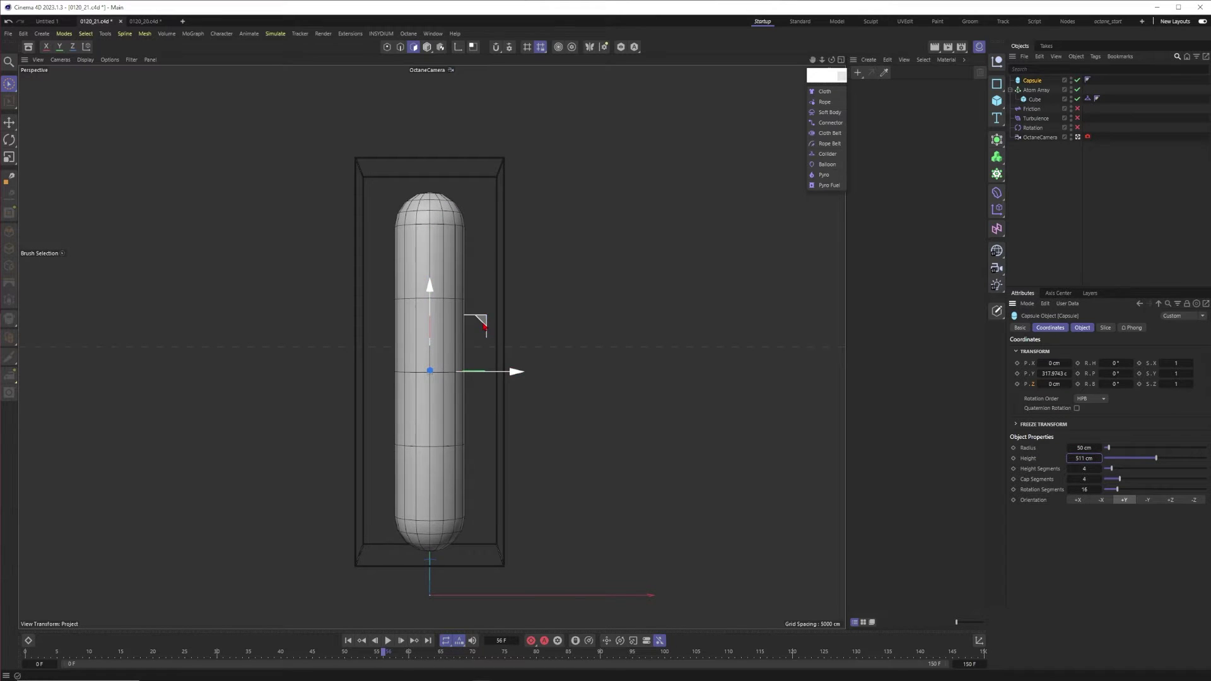
{"action": "left_click_drag", "start_coordinate": [481, 323], "coordinate": [459, 319]}
{"action": "left_click_drag", "start_coordinate": [1119, 489], "coordinate": [1205, 468]}
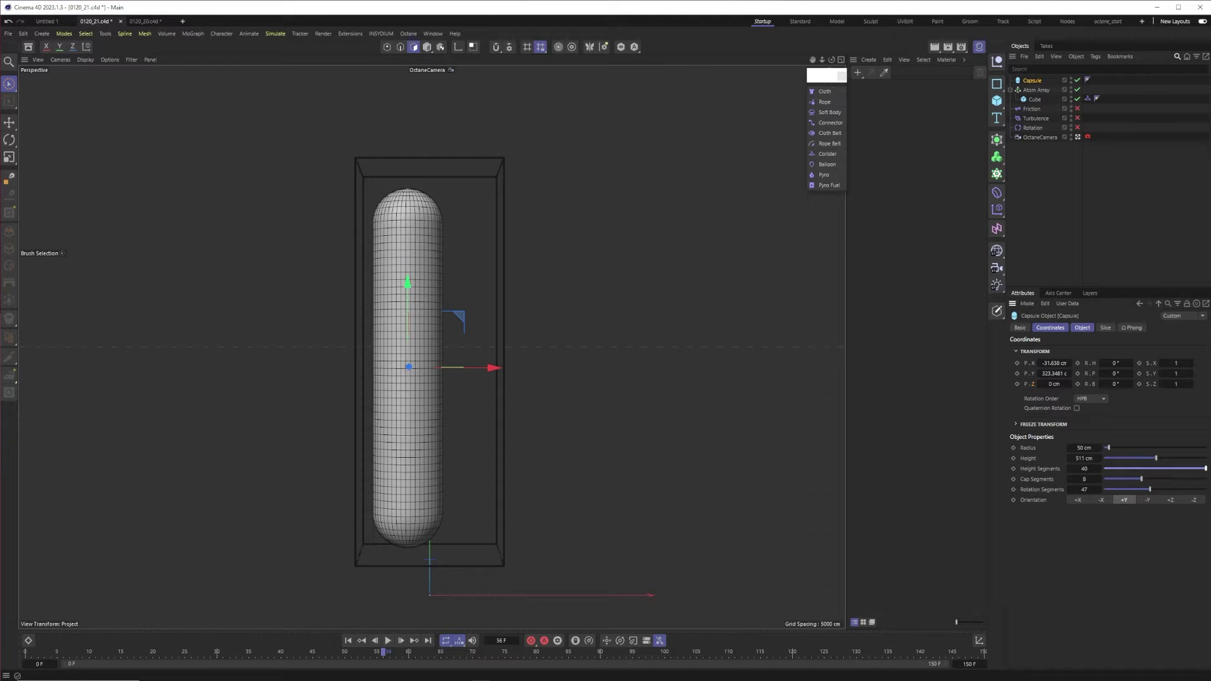
Leave the camera view, narrow the capsule's radius to about 30 cm with 62 height segments, and move it to about X -50 cm
{"action": "left_click", "coordinate": [1087, 137]}
{"action": "left_click", "coordinate": [1078, 137]}
{"action": "left_click_drag", "start_coordinate": [533, 208], "coordinate": [624, 278], "text": "alt"}
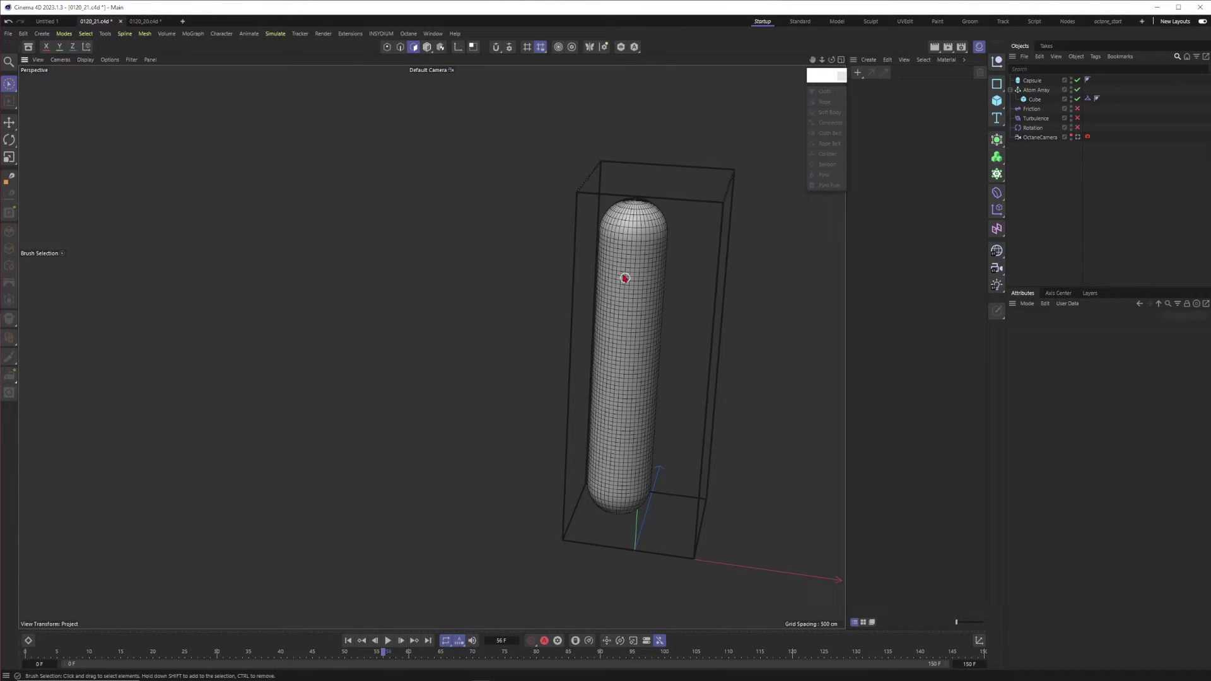
{"action": "left_click_drag", "start_coordinate": [624, 337], "coordinate": [645, 366], "text": "alt"}
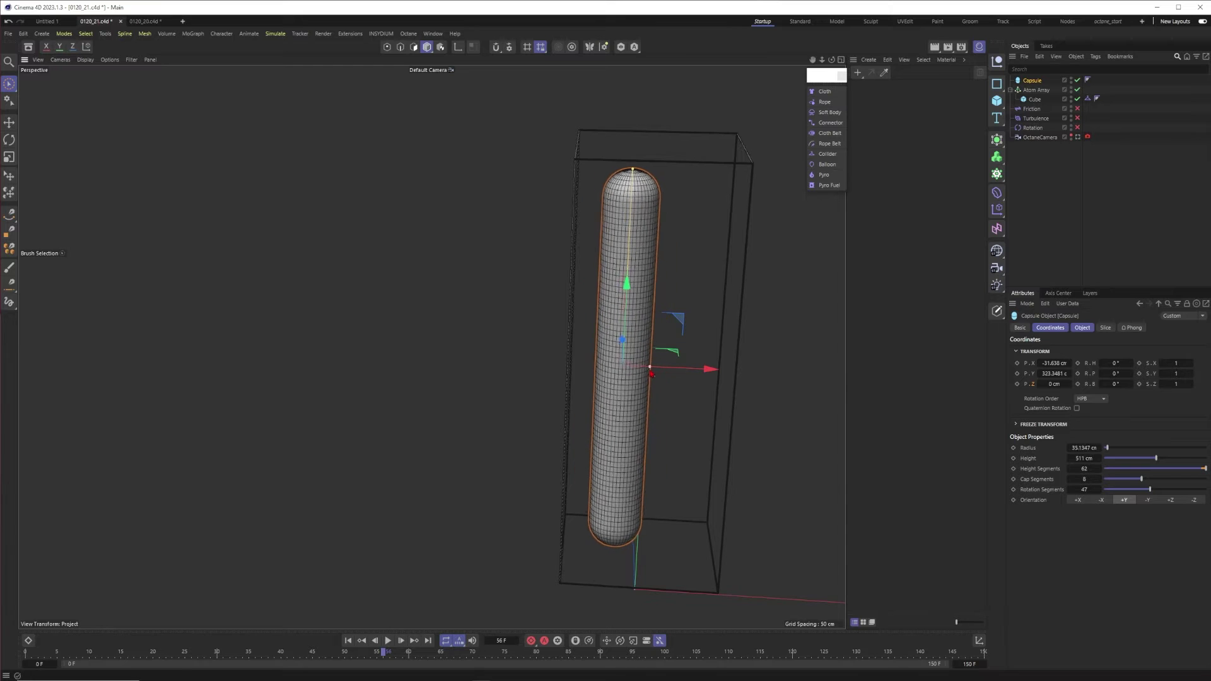
{"action": "left_click_drag", "start_coordinate": [626, 371], "coordinate": [638, 398], "text": "alt"}
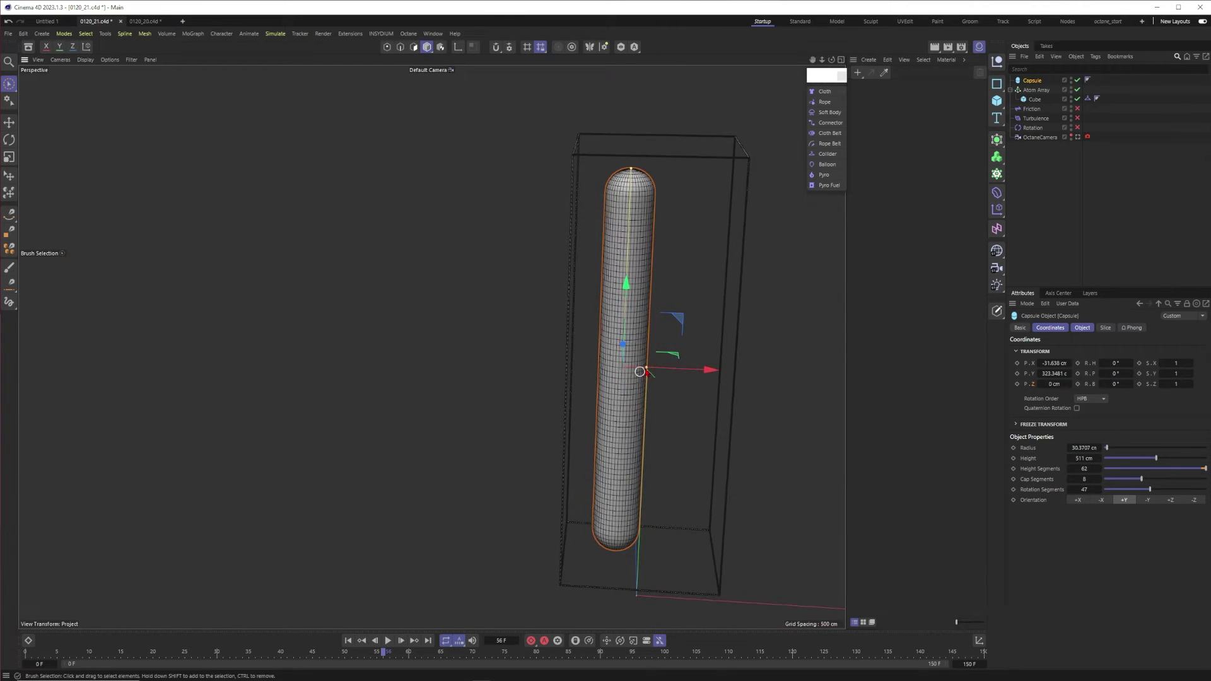
{"action": "left_click_drag", "start_coordinate": [705, 373], "coordinate": [690, 371]}
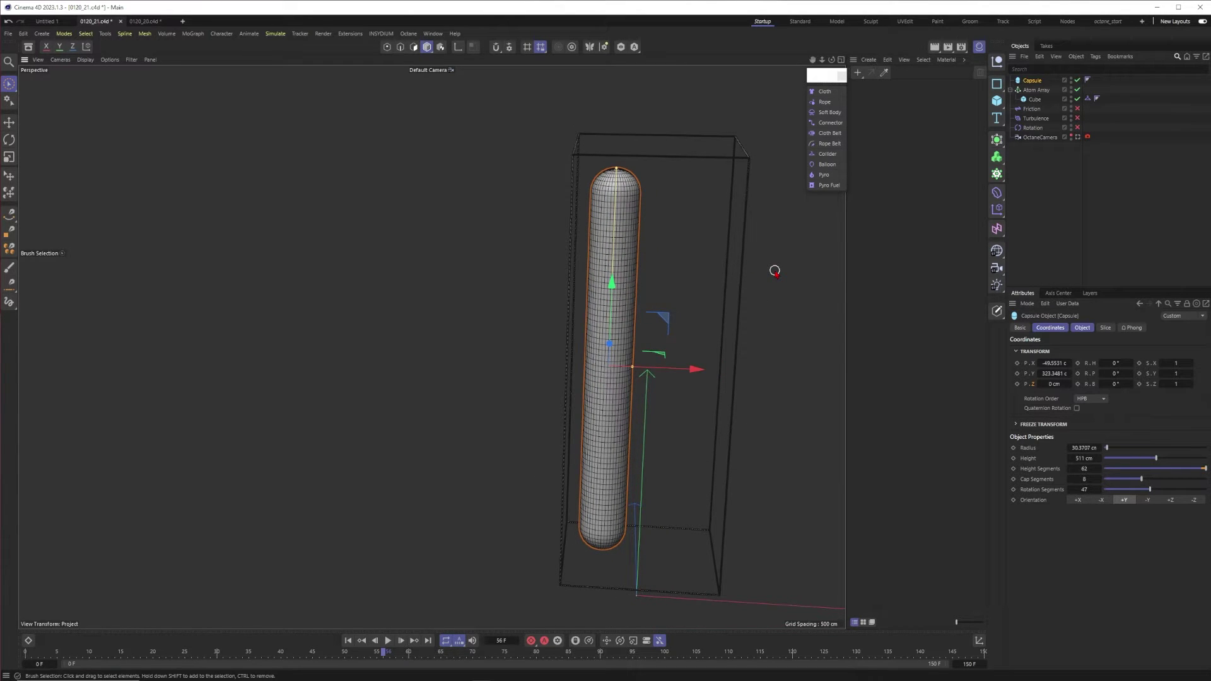
Group the capsule under a null, and place a duplicate of the null beside it at about X 17.5 cm
{"action": "key", "text": "alt+g"}
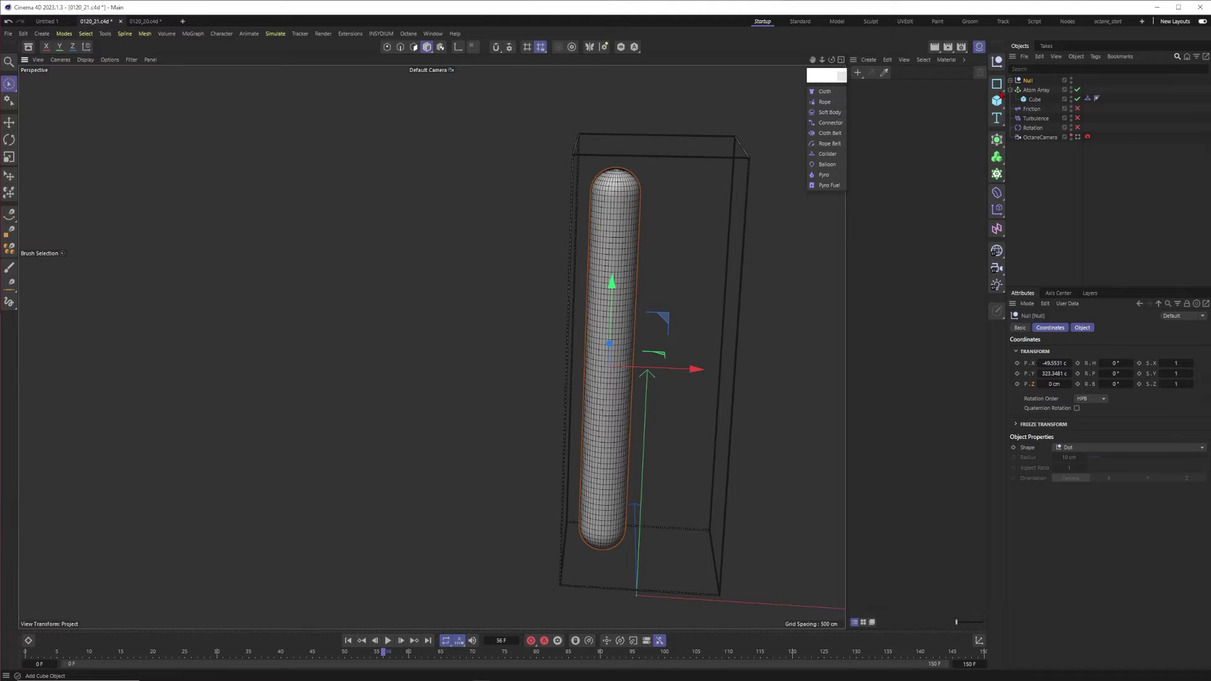
{"action": "left_click_drag", "start_coordinate": [1031, 84], "coordinate": [1030, 90], "text": "ctrl"}
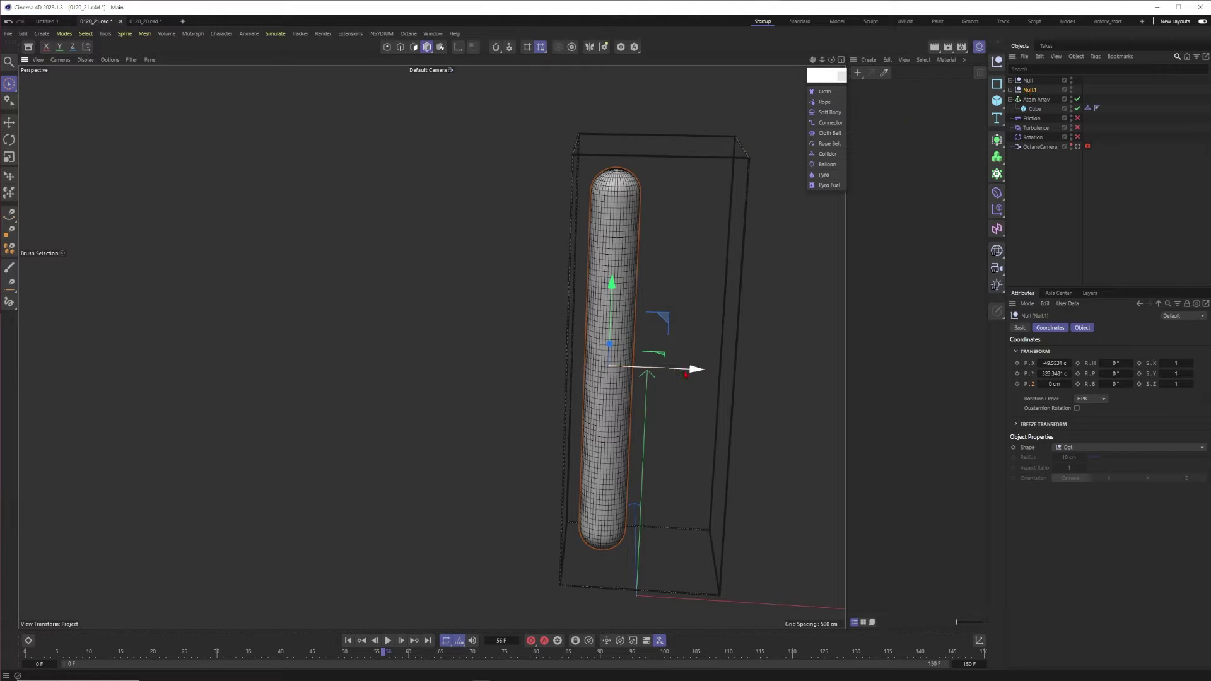
{"action": "left_click_drag", "start_coordinate": [684, 374], "coordinate": [706, 316]}
{"action": "right_click_drag", "start_coordinate": [706, 316], "coordinate": [783, 276], "text": "alt"}
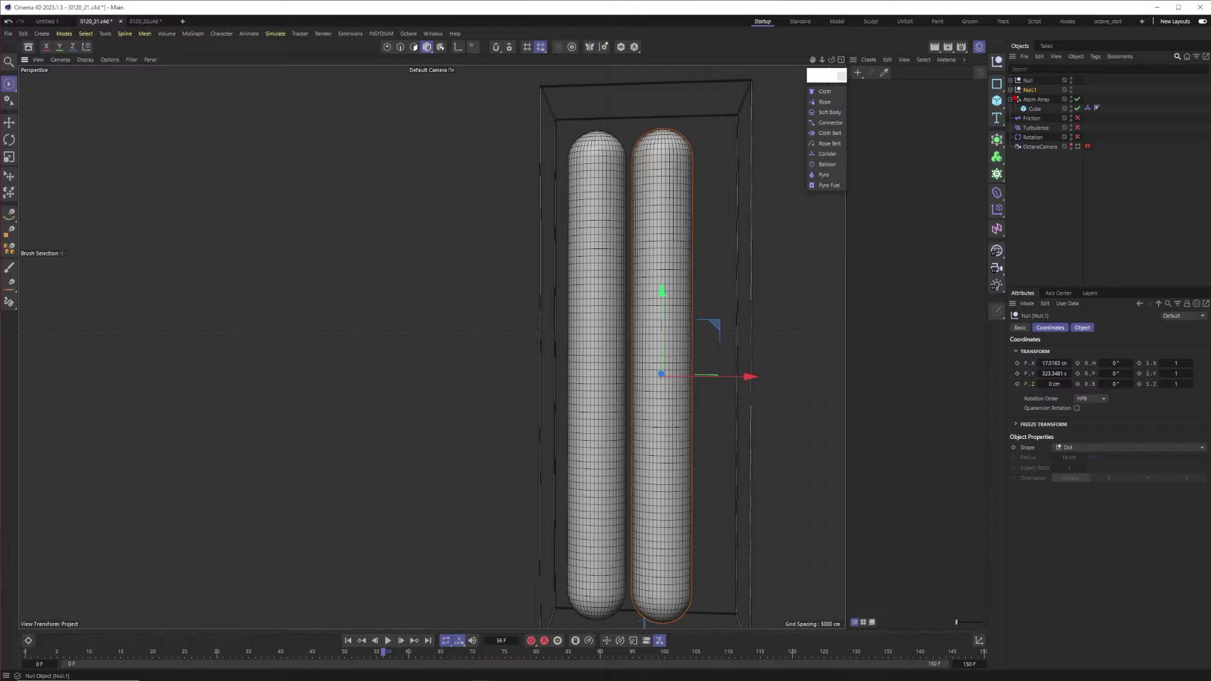
Shorten the duplicated null's capsule from below to a height of about 334 cm and reduce its height segments to 41
{"action": "left_click", "coordinate": [1010, 90]}
{"action": "left_click", "coordinate": [1037, 99]}
{"action": "left_click_drag", "start_coordinate": [662, 129], "coordinate": [661, 215]}
{"action": "left_click_drag", "start_coordinate": [635, 273], "coordinate": [658, 189], "text": "alt"}
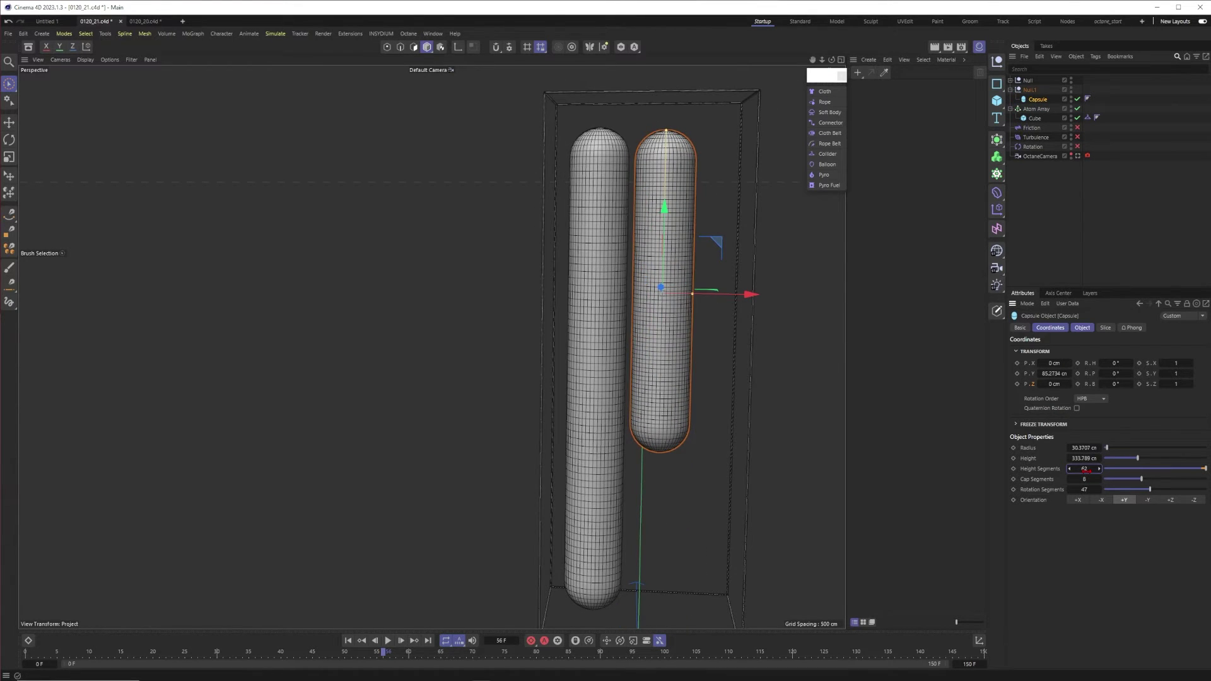
{"action": "left_click_drag", "start_coordinate": [1084, 469], "coordinate": [1076, 469]}
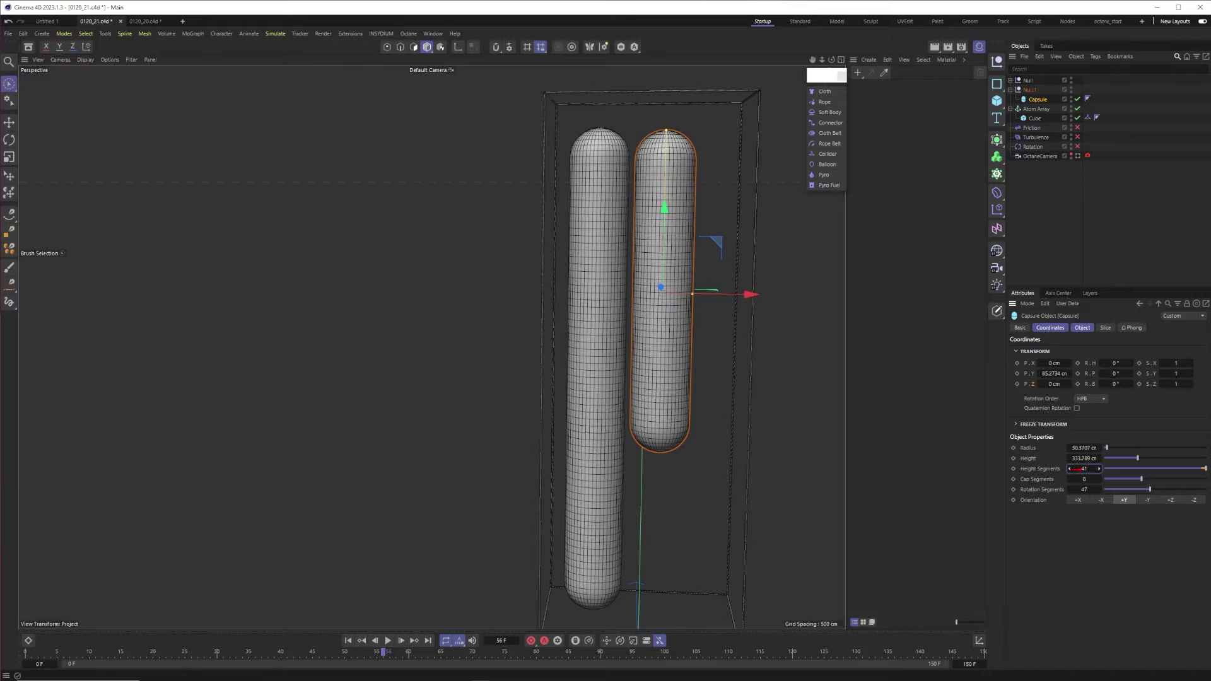
Duplicate the shortened capsule, place the copy below it with a height of about 155 cm, and set its height segments to 15
{"action": "left_click_drag", "start_coordinate": [1045, 104], "coordinate": [1047, 111], "text": "ctrl"}
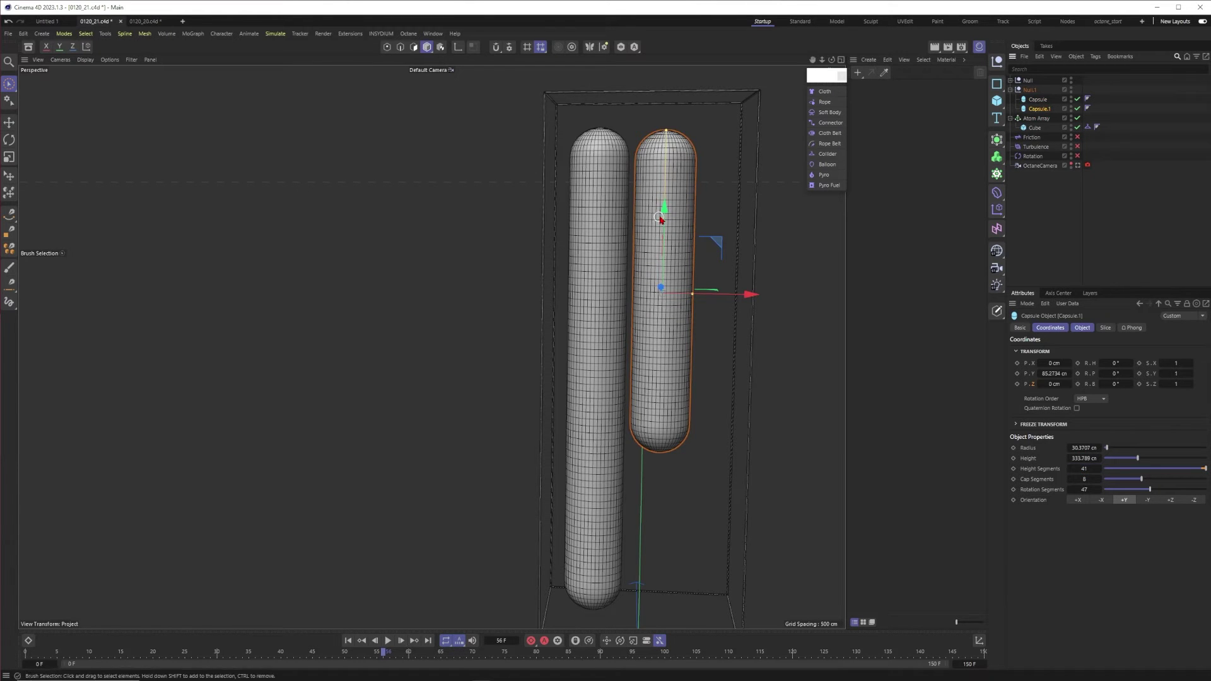
{"action": "left_click_drag", "start_coordinate": [663, 208], "coordinate": [663, 392]}
{"action": "middle_click_drag", "start_coordinate": [666, 385], "coordinate": [666, 249], "text": "alt"}
{"action": "left_click_drag", "start_coordinate": [660, 186], "coordinate": [658, 346]}
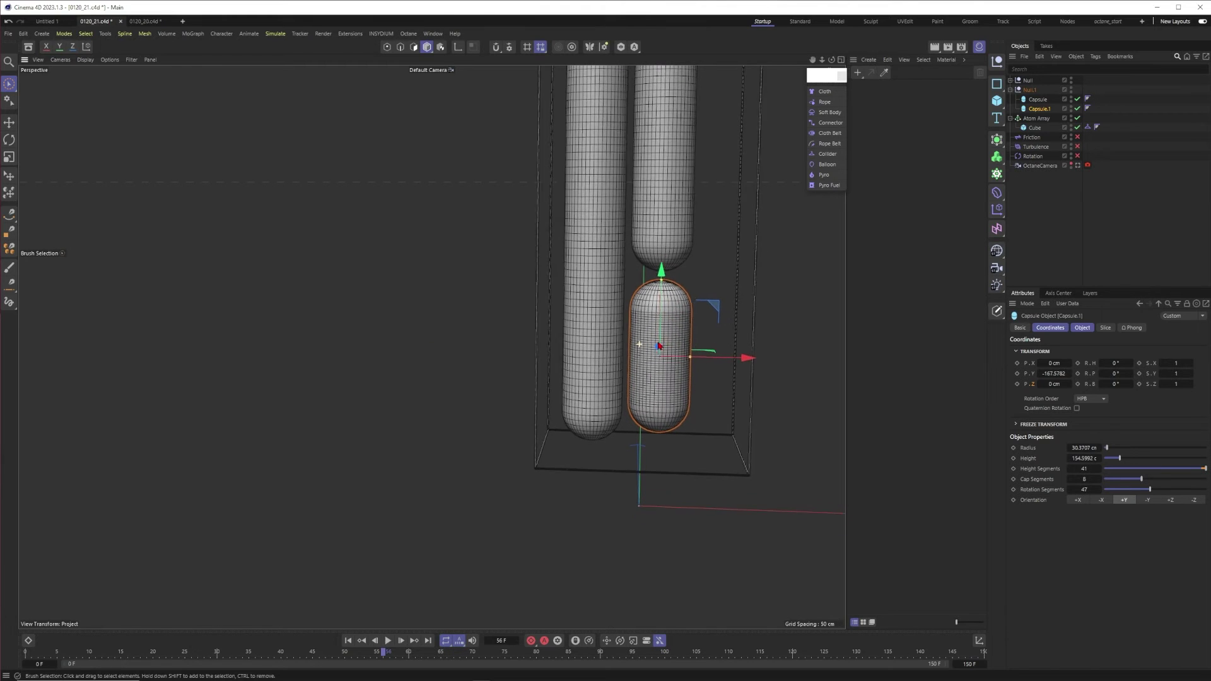
{"action": "scroll", "coordinate": [659, 346], "scroll_direction": "up", "scroll_amount": 1}
{"action": "left_click_drag", "start_coordinate": [1085, 470], "coordinate": [1069, 469]}
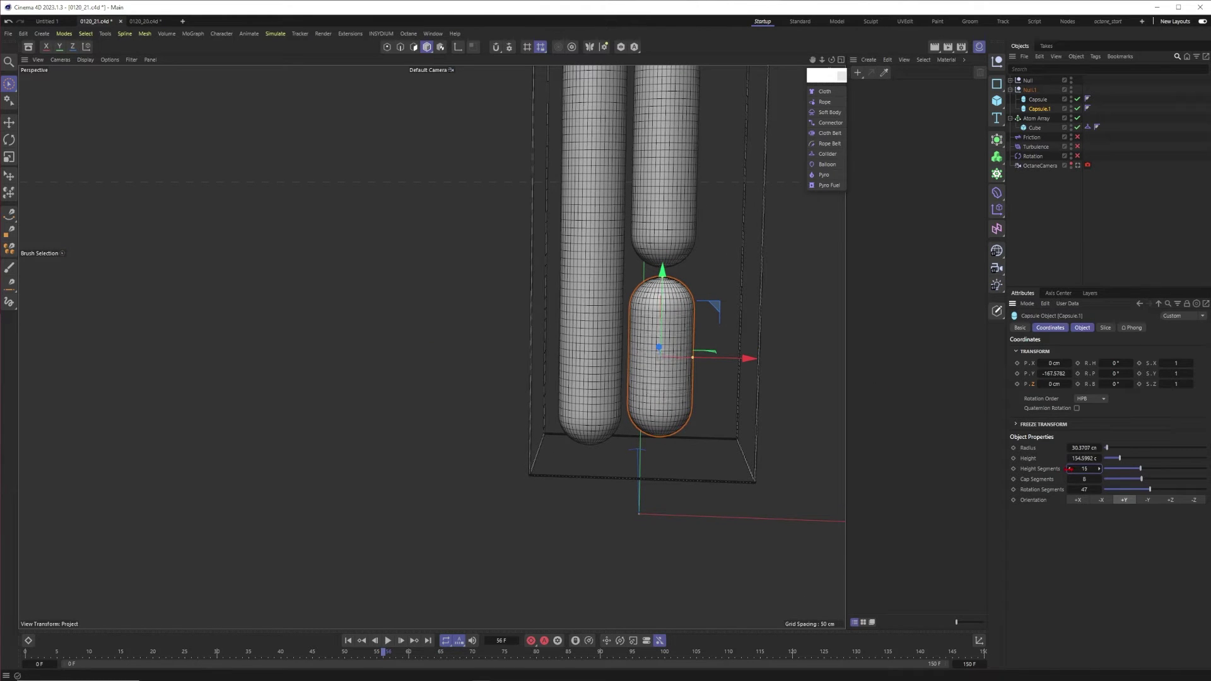
{"action": "left_click", "coordinate": [1039, 278]}
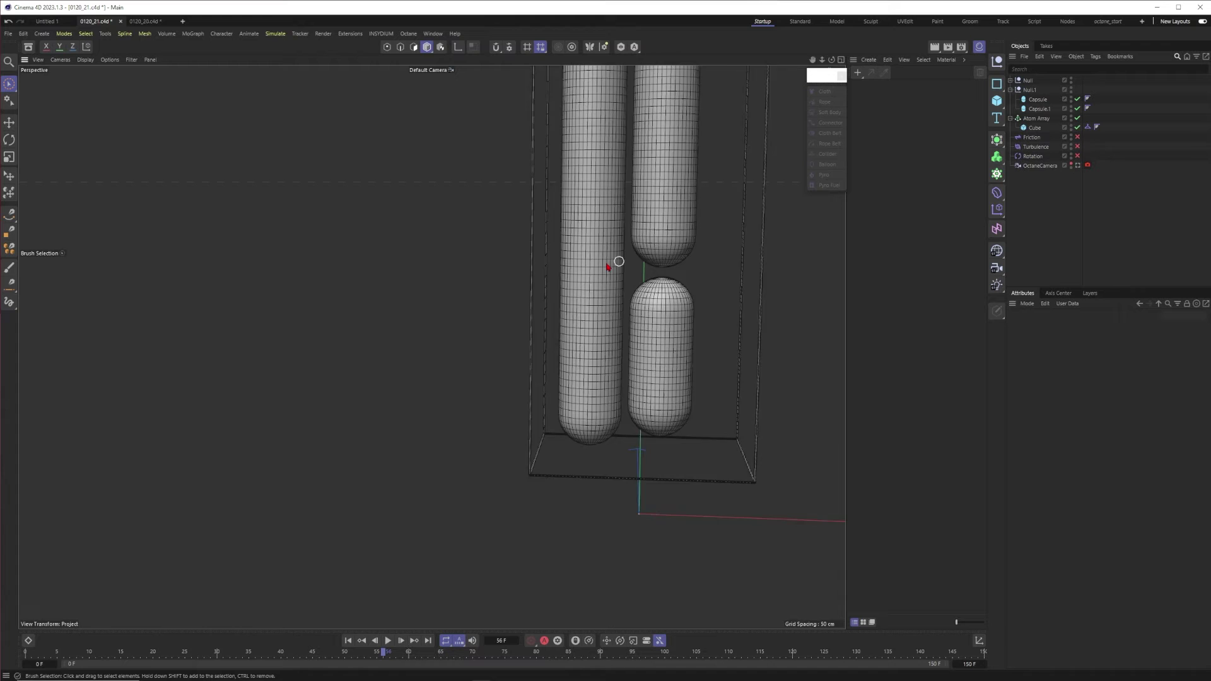
Duplicate the second null with its two capsules and place the copy beside it at about X 91 cm
{"action": "scroll", "coordinate": [615, 263], "scroll_direction": "down", "scroll_amount": 2}
{"action": "middle_click_drag", "start_coordinate": [614, 263], "coordinate": [637, 413], "text": "alt"}
{"action": "left_click", "coordinate": [1010, 91]}
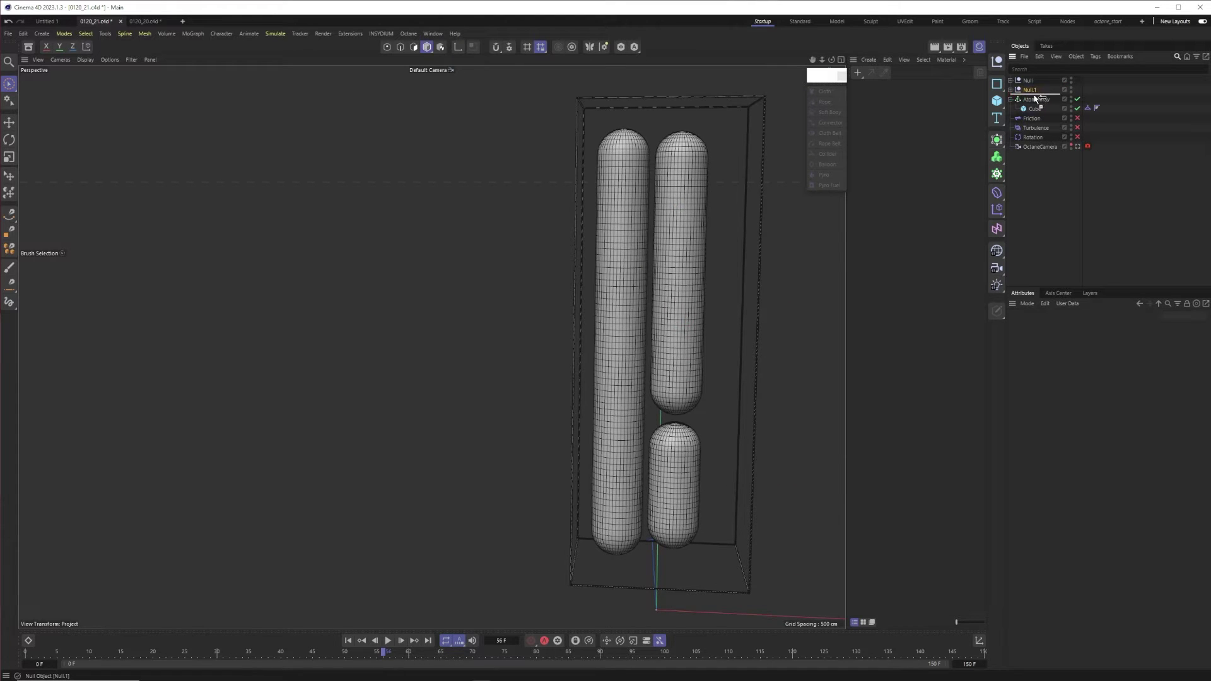
{"action": "left_click_drag", "start_coordinate": [1034, 97], "coordinate": [1034, 95], "text": "ctrl"}
{"action": "left_click_drag", "start_coordinate": [764, 346], "coordinate": [825, 348]}
{"action": "middle_click_drag", "start_coordinate": [772, 242], "coordinate": [703, 243], "text": "alt"}
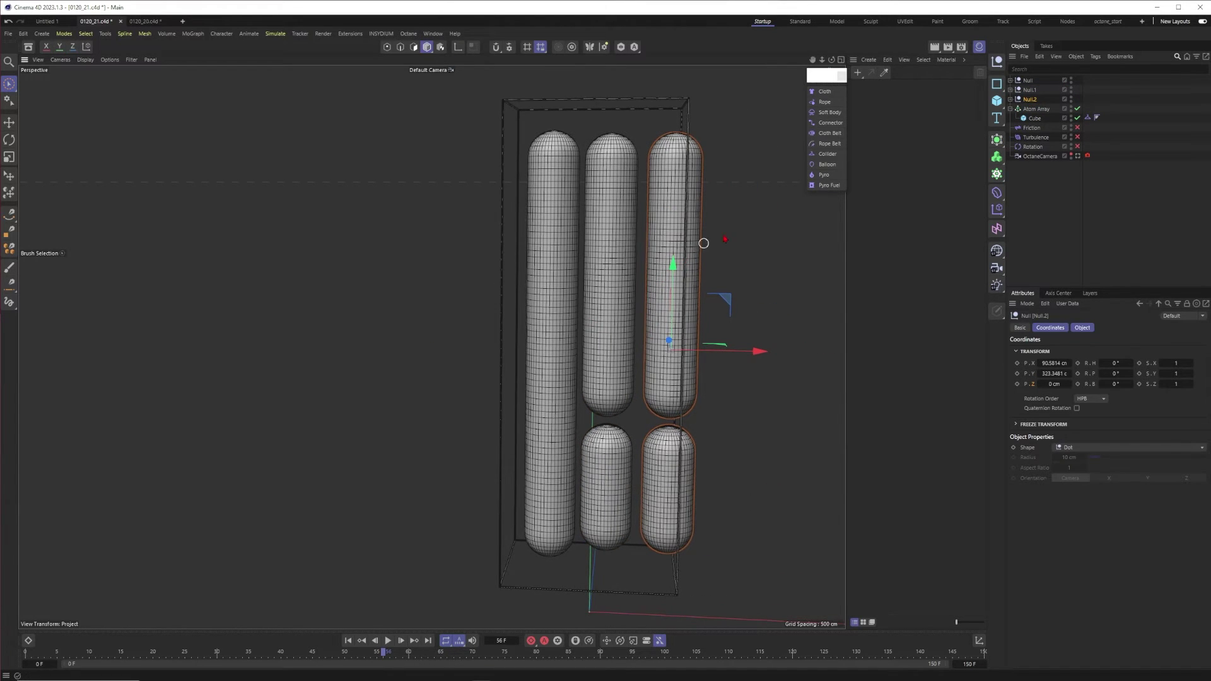
Delete the lower capsule in the new null, then shorten the remaining one to about 199 cm at the cube's upper end
{"action": "left_click", "coordinate": [1010, 100]}
{"action": "left_click", "coordinate": [1039, 118]}
{"action": "key", "text": "Delete"}
{"action": "left_click", "coordinate": [1037, 109]}
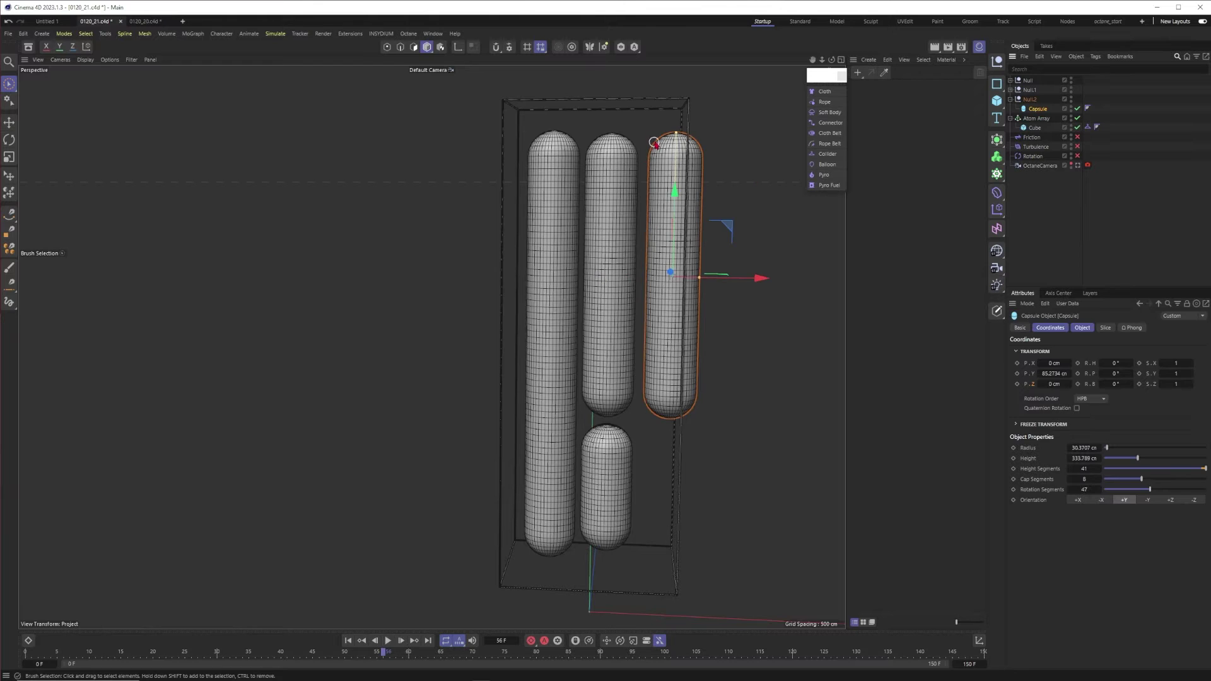
{"action": "left_click_drag", "start_coordinate": [676, 134], "coordinate": [673, 195]}
{"action": "left_click_drag", "start_coordinate": [674, 197], "coordinate": [676, 143]}
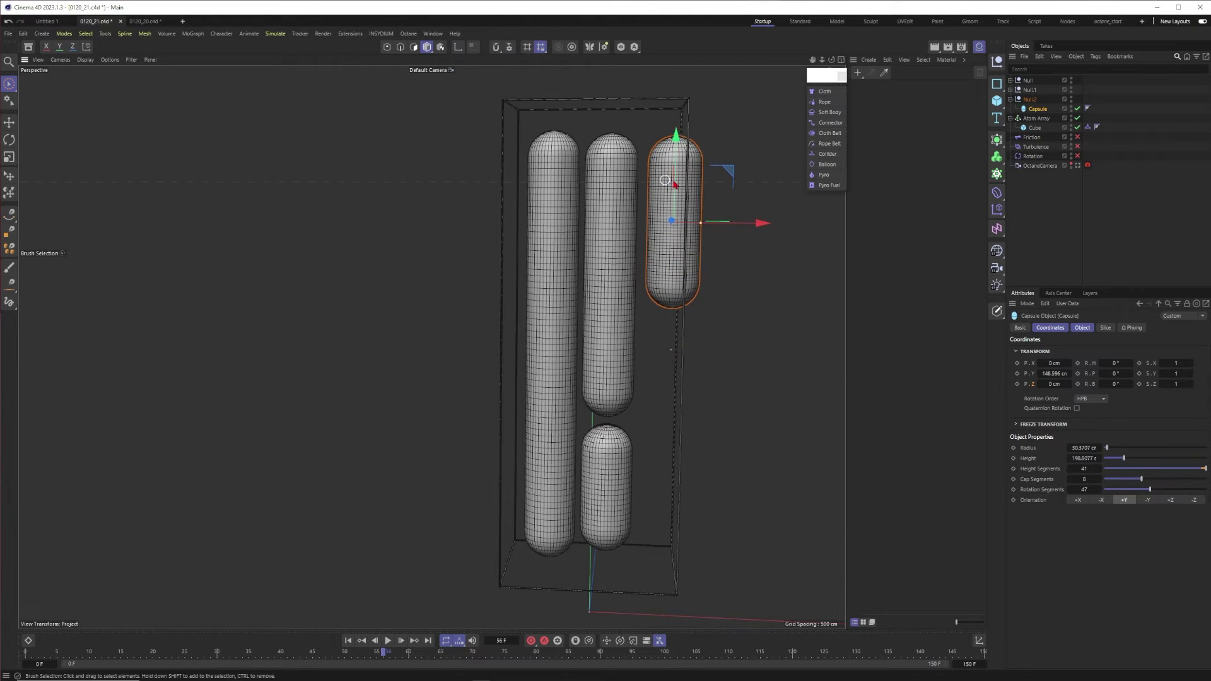
Set the shortened capsule's height segments to 28 and its cap segments to 10
{"action": "scroll", "coordinate": [675, 184], "scroll_direction": "up", "scroll_amount": 1}
{"action": "left_click_drag", "start_coordinate": [1082, 479], "coordinate": [1070, 469]}
{"action": "left_click_drag", "start_coordinate": [1084, 479], "coordinate": [1078, 479]}
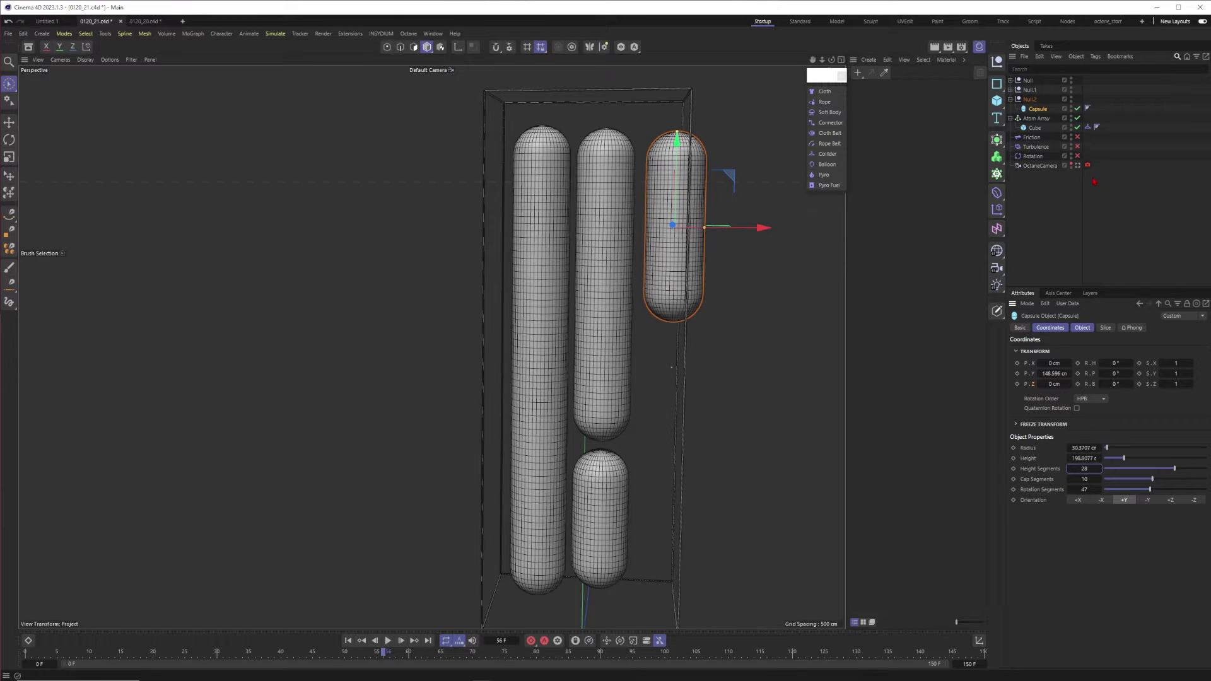
Duplicate the shortened capsule, fit the copy below it with a height of about 277 cm, and increase its height segments
{"action": "left_click_drag", "start_coordinate": [1041, 113], "coordinate": [1042, 113], "text": "ctrl"}
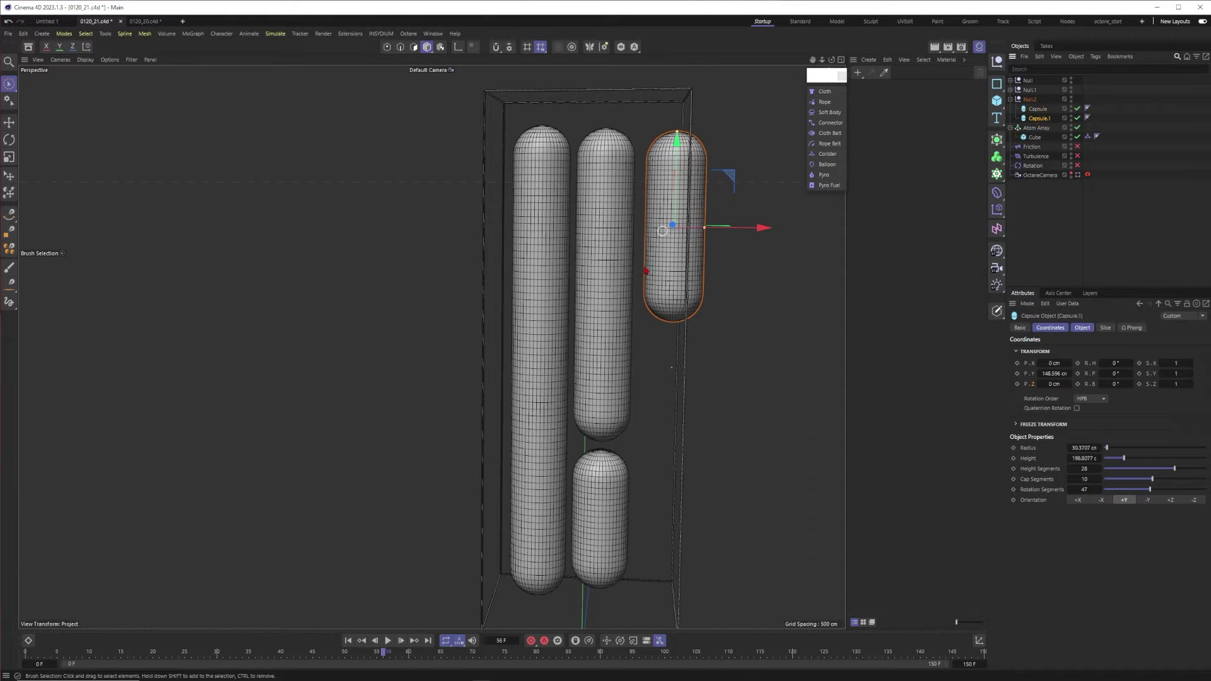
{"action": "middle_click_drag", "start_coordinate": [657, 254], "coordinate": [674, 233], "text": "alt"}
{"action": "left_click_drag", "start_coordinate": [695, 120], "coordinate": [691, 270]}
{"action": "middle_click_drag", "start_coordinate": [668, 324], "coordinate": [668, 267], "text": "alt"}
{"action": "left_click_drag", "start_coordinate": [688, 276], "coordinate": [689, 293]}
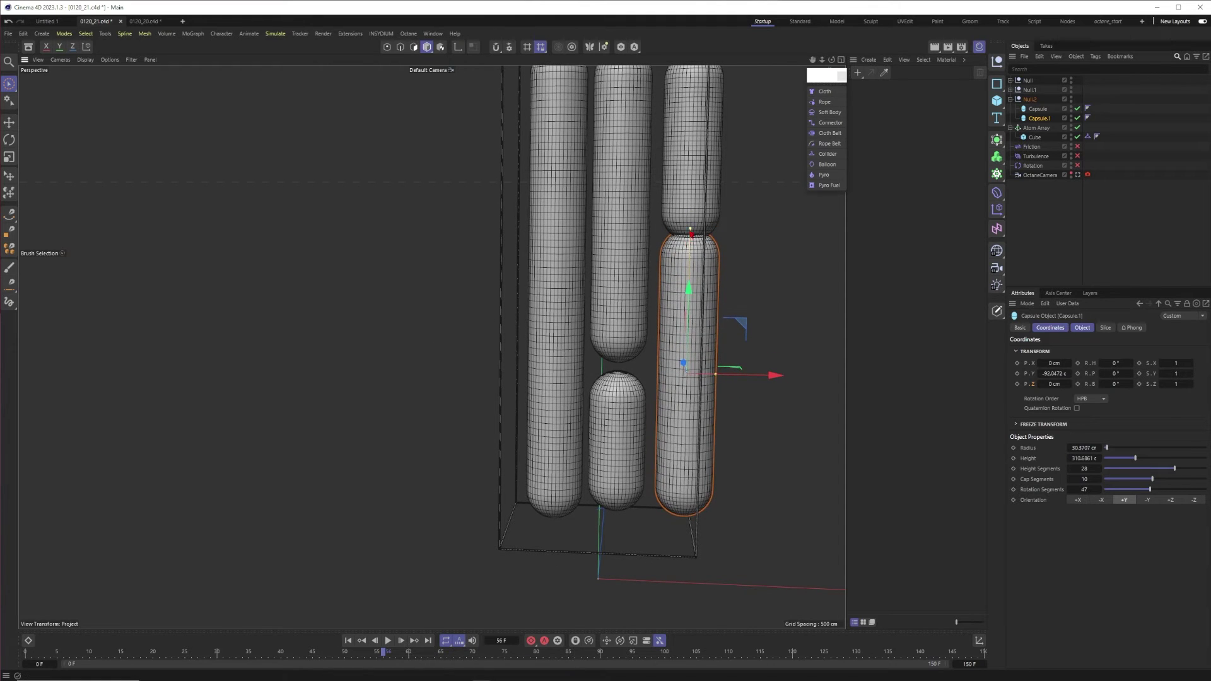
{"action": "left_click_drag", "start_coordinate": [690, 228], "coordinate": [690, 245]}
{"action": "left_click_drag", "start_coordinate": [689, 297], "coordinate": [689, 303]}
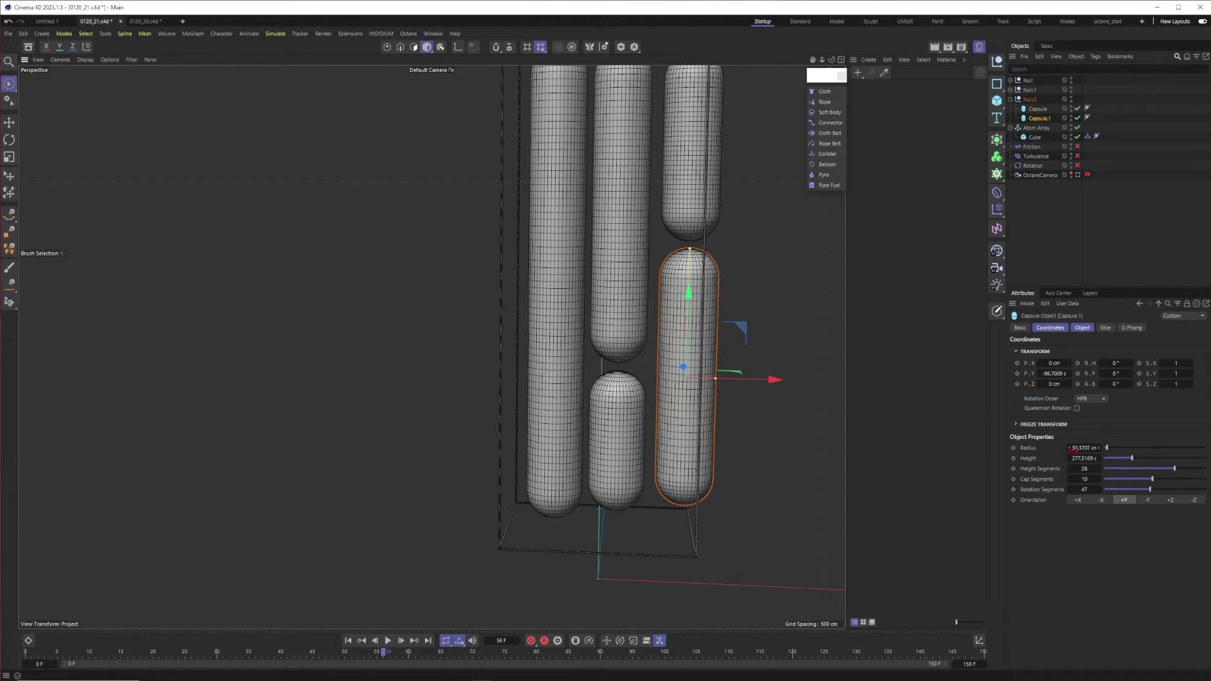
{"action": "left_click_drag", "start_coordinate": [1082, 471], "coordinate": [1093, 470]}
{"action": "left_click", "coordinate": [1072, 233]}
Add a Cloner and make the three capsule nulls its children
{"action": "scroll", "coordinate": [593, 230], "scroll_direction": "down", "scroll_amount": 4}
{"action": "left_click_drag", "start_coordinate": [595, 222], "coordinate": [608, 265], "text": "alt"}
{"action": "left_click", "coordinate": [1010, 99]}
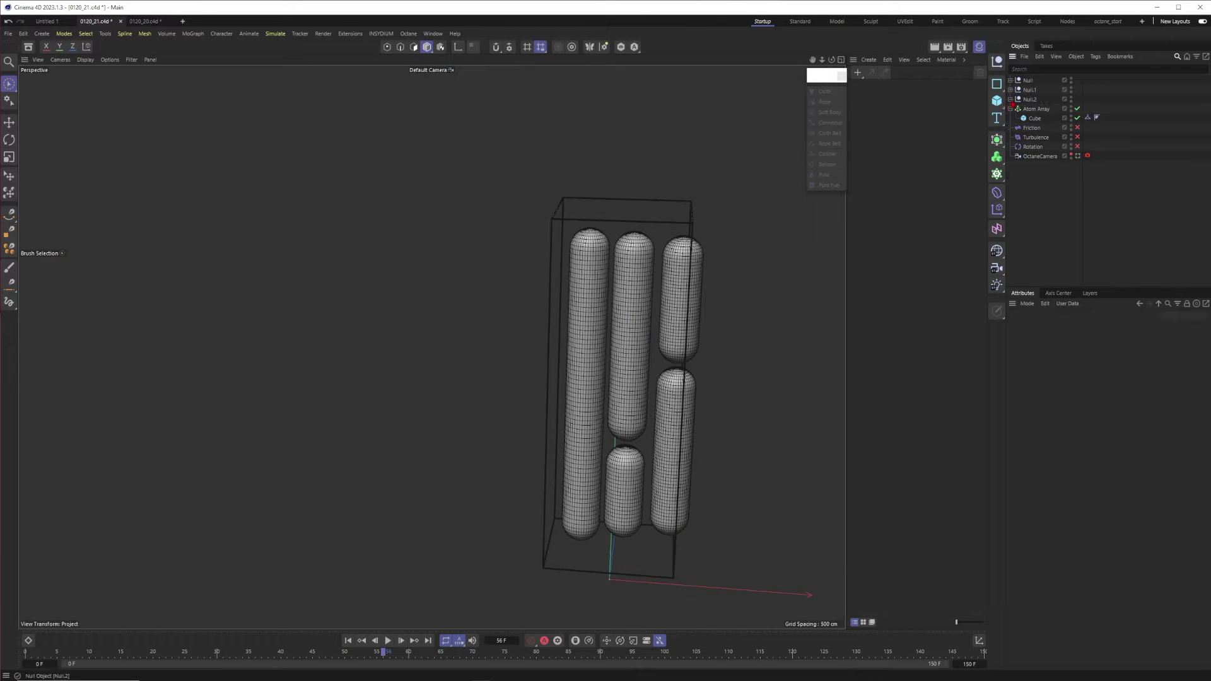
{"action": "left_click", "coordinate": [996, 158]}
{"action": "left_click", "coordinate": [1031, 183]}
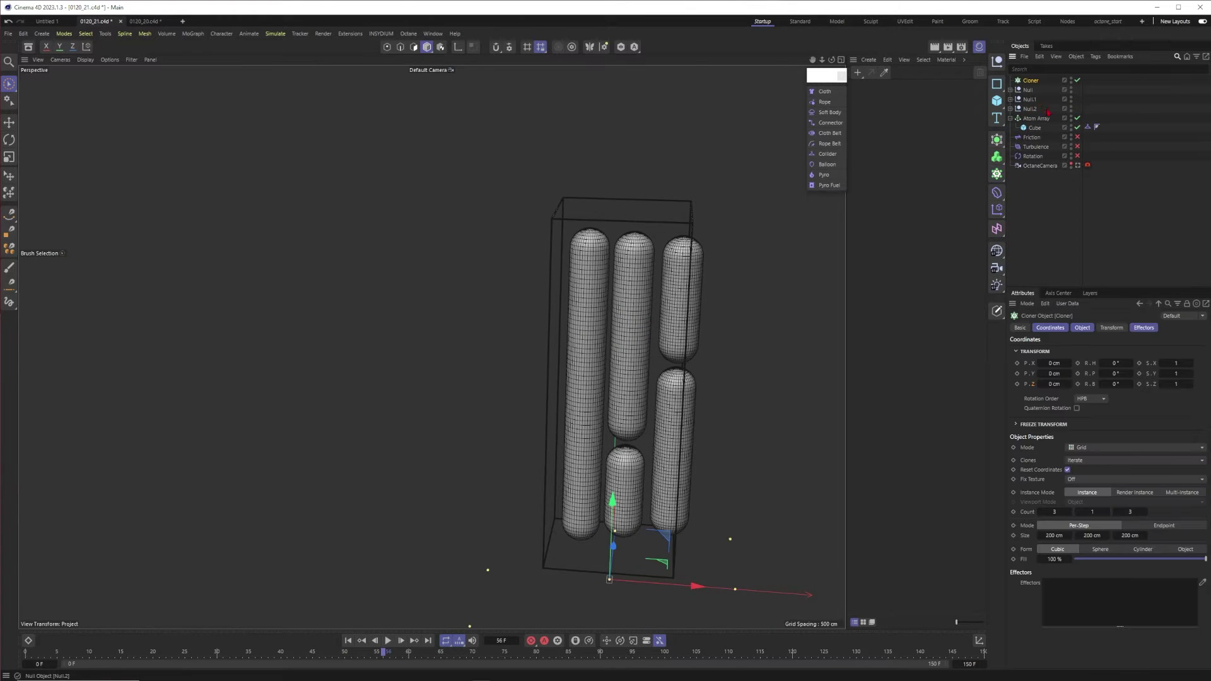
{"action": "left_click_drag", "start_coordinate": [1049, 111], "coordinate": [1031, 81]}
{"action": "left_click", "coordinate": [1030, 80]}
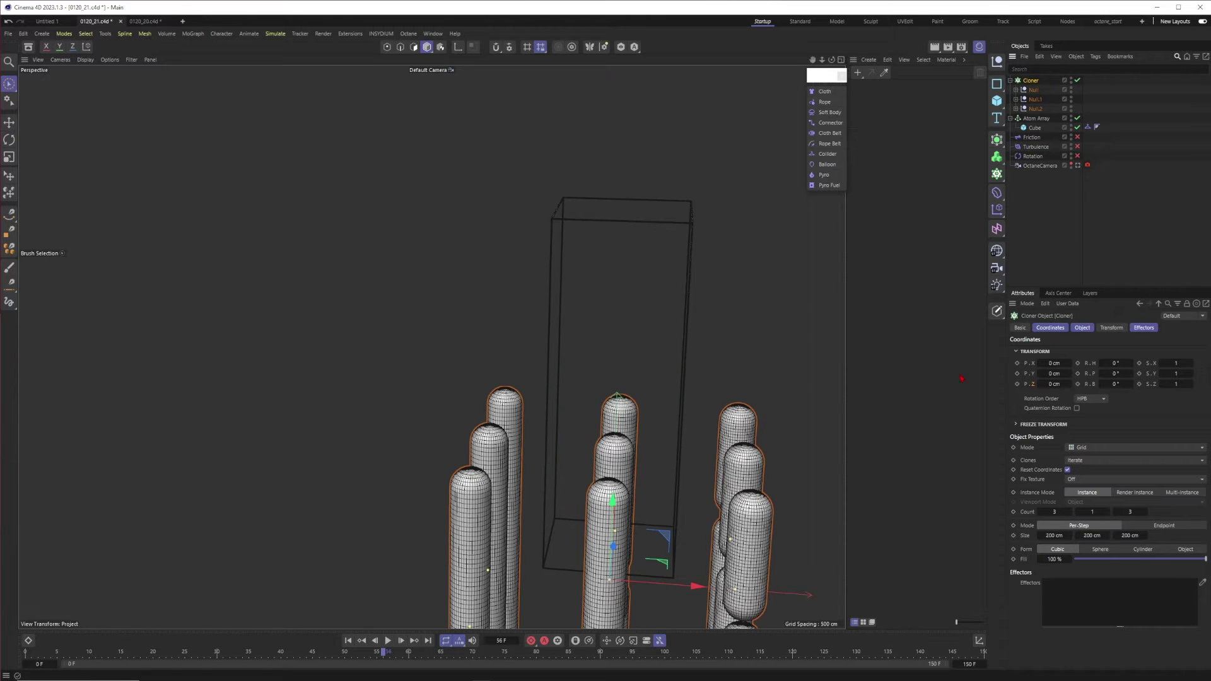
In the top view, set the cloner's grid spacing to 60 cm in X and Z
{"action": "key", "text": "F2"}
{"action": "scroll", "coordinate": [615, 369], "scroll_direction": "down", "scroll_amount": 5}
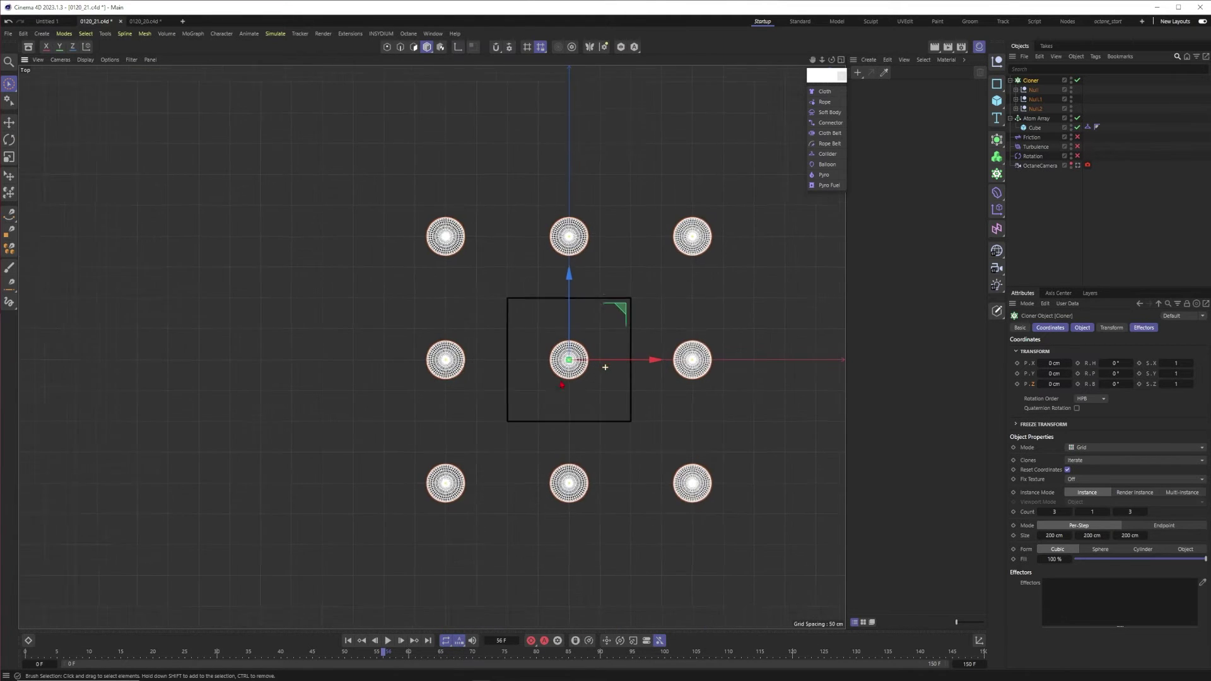
{"action": "left_click", "coordinate": [1059, 532]}
{"action": "type", "text": "60"}
{"action": "key", "text": "Tab"}
{"action": "key", "text": "Tab"}
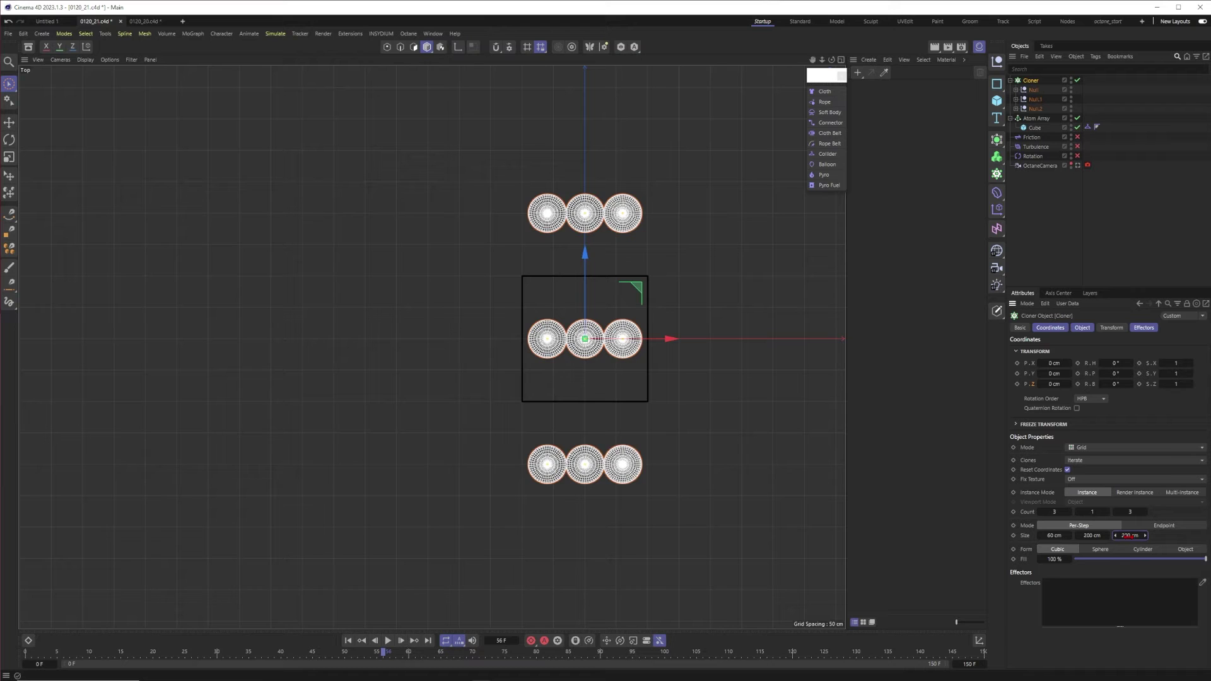
{"action": "type", "text": "60"}
{"action": "key", "text": "Return"}
{"action": "scroll", "coordinate": [589, 370], "scroll_direction": "up", "scroll_amount": 5}
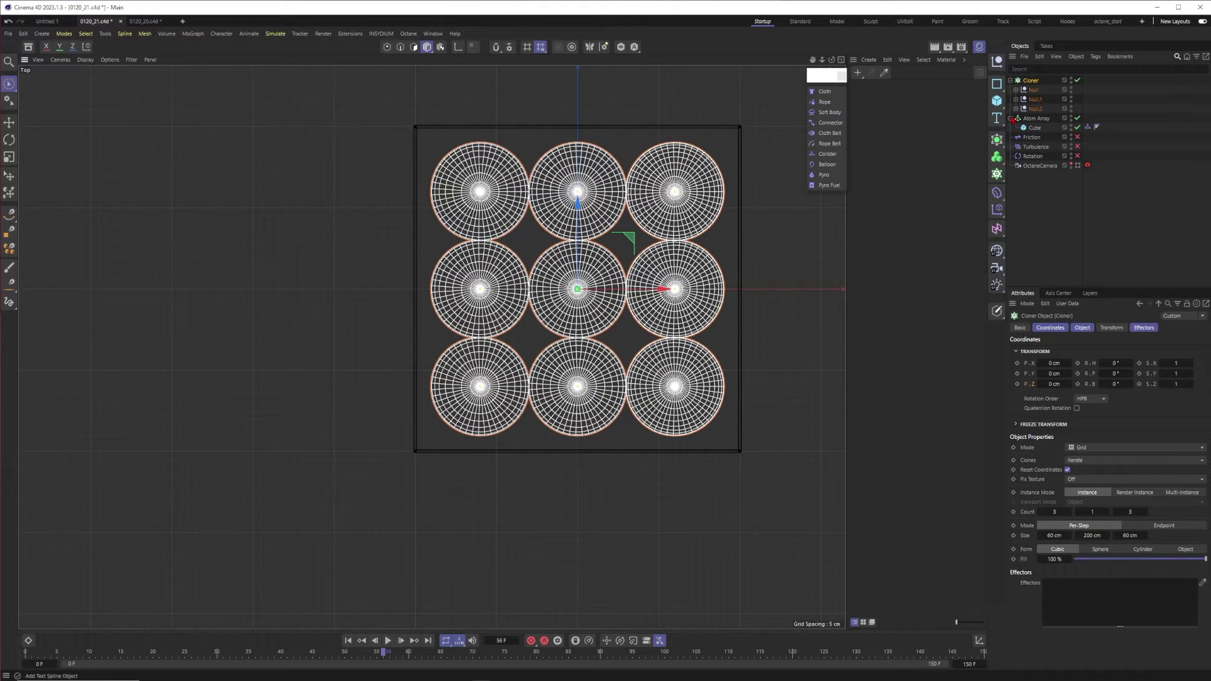
Filter the objects by "cap", select all the capsules, and set their radius to 27 cm
{"action": "left_click", "coordinate": [1029, 69]}
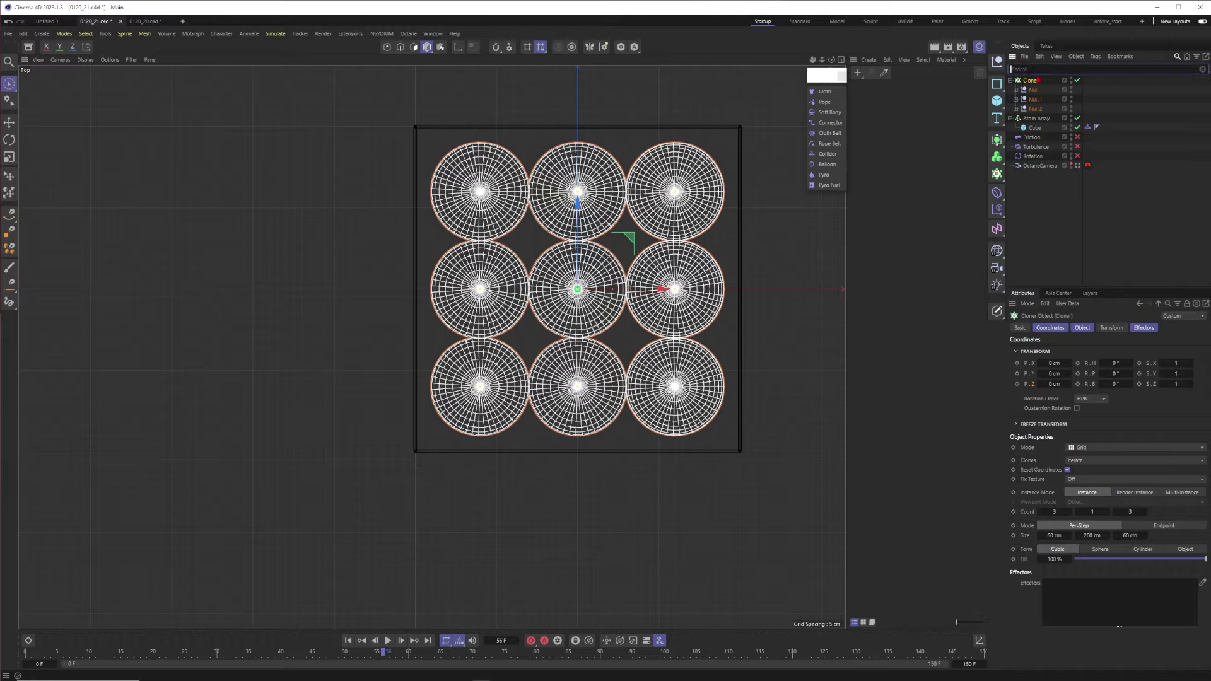
{"action": "type", "text": "cap"}
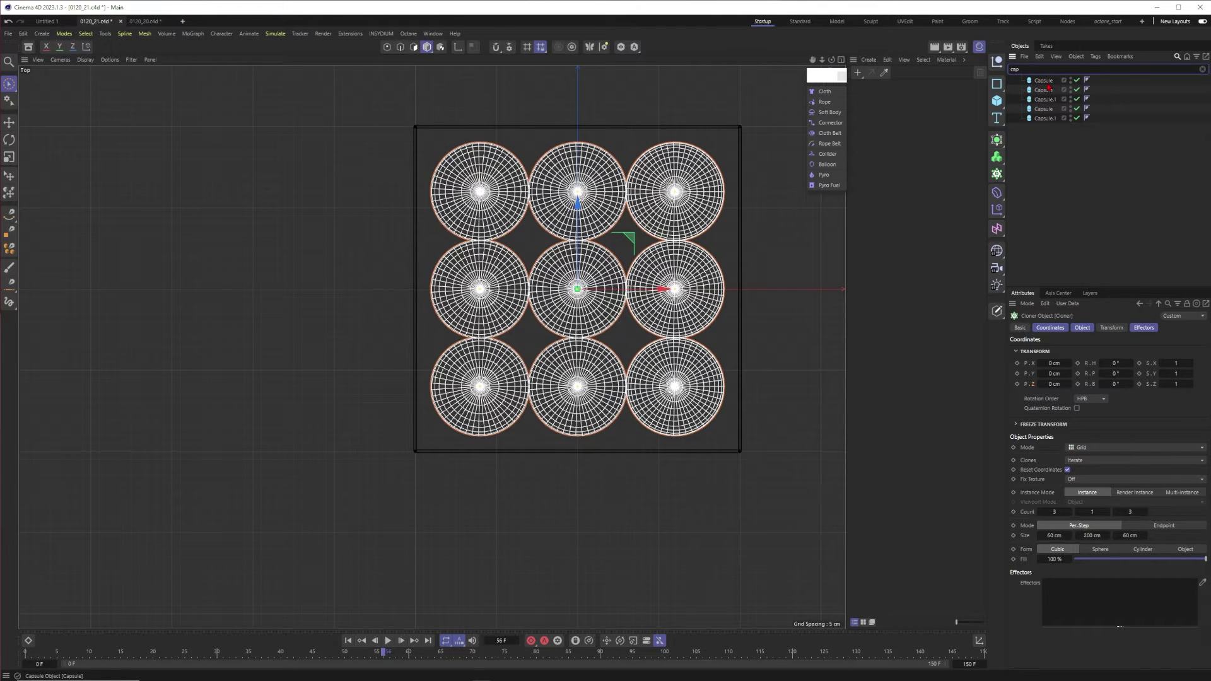
{"action": "key", "text": "ctrl+a"}
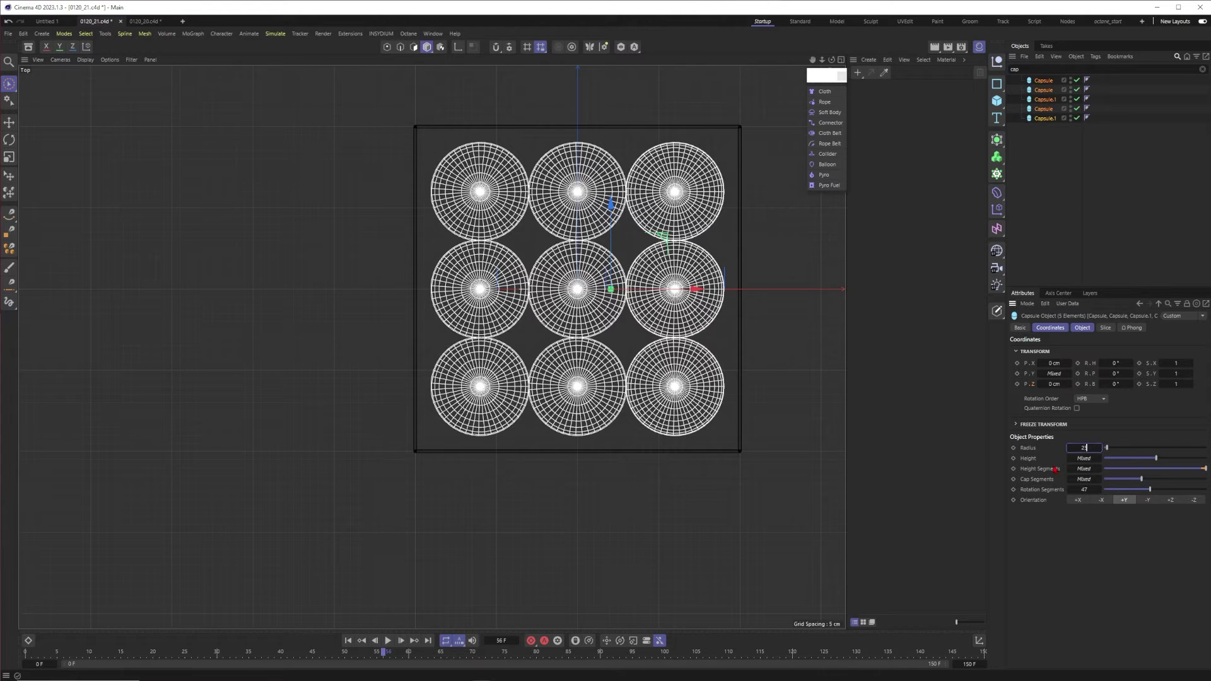
{"action": "type", "text": "25"}
{"action": "key", "text": "Return"}
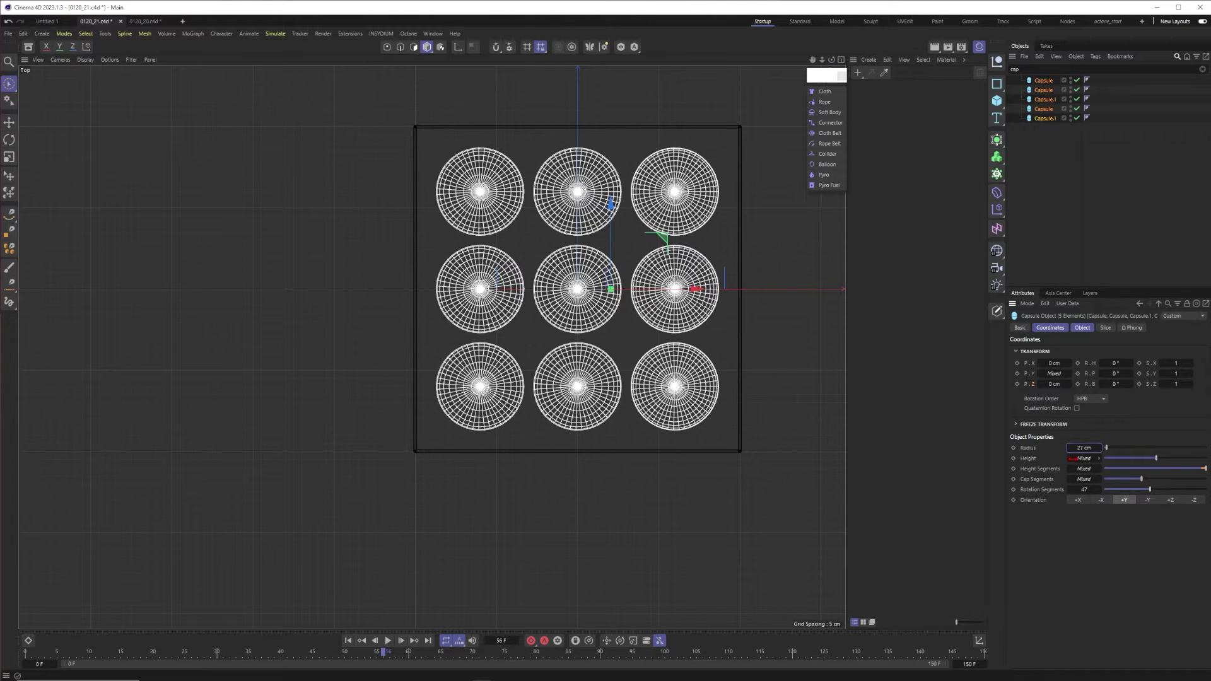
{"action": "left_click", "coordinate": [1075, 256]}
Raise the cloner to about Y 326 cm inside the cube and set its clone distribution to Random
{"action": "key", "text": "F1"}
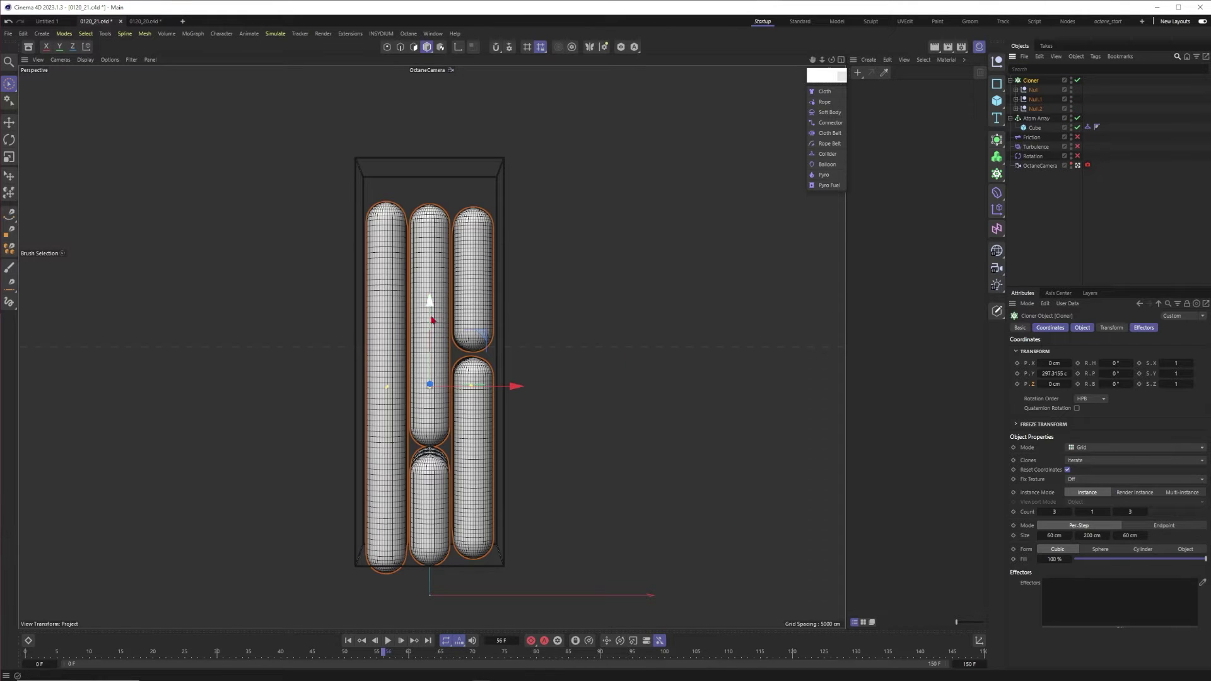
{"action": "left_click_drag", "start_coordinate": [432, 320], "coordinate": [432, 299]}
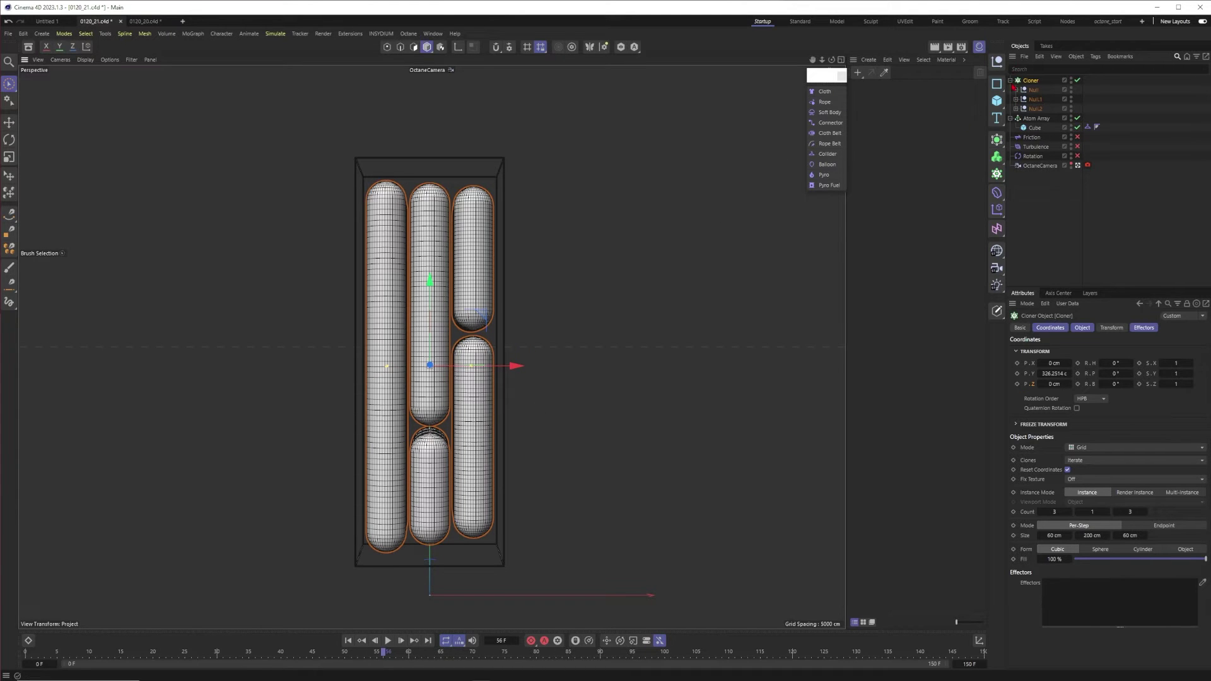
{"action": "left_click", "coordinate": [1072, 460]}
{"action": "left_click", "coordinate": [1078, 480]}
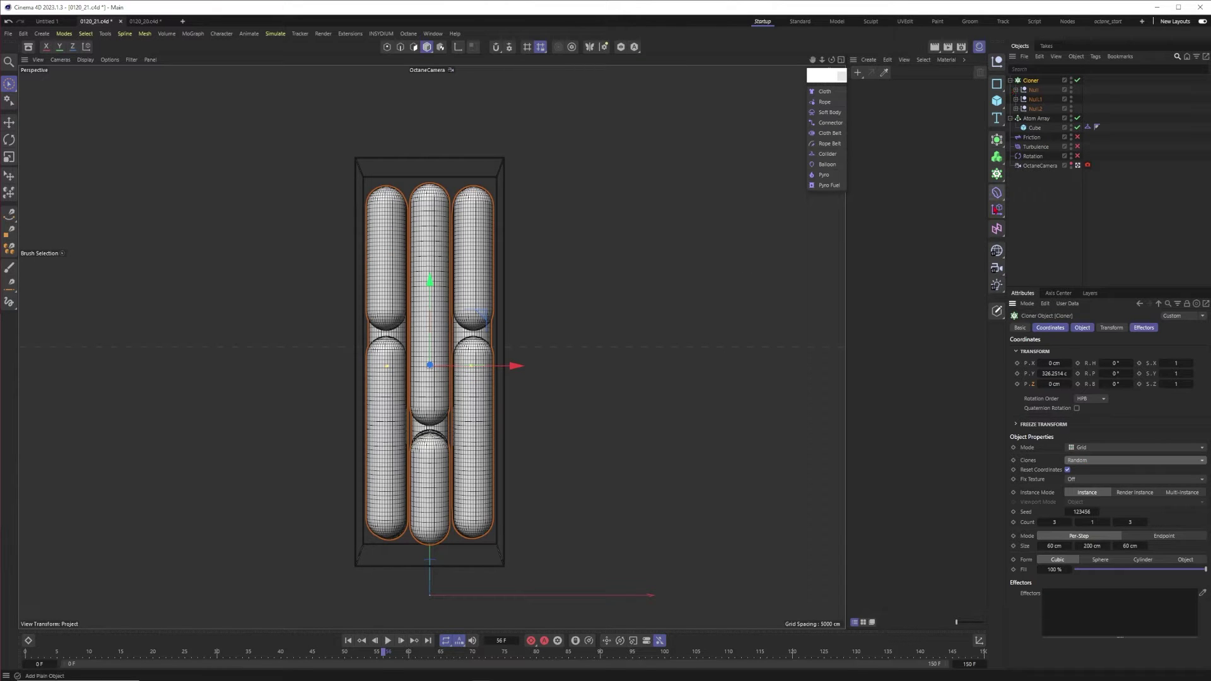
Add a Random effector to the cloner with position offsets of 0 cm in X and Z and 20 cm in Y
{"action": "left_click", "coordinate": [996, 209]}
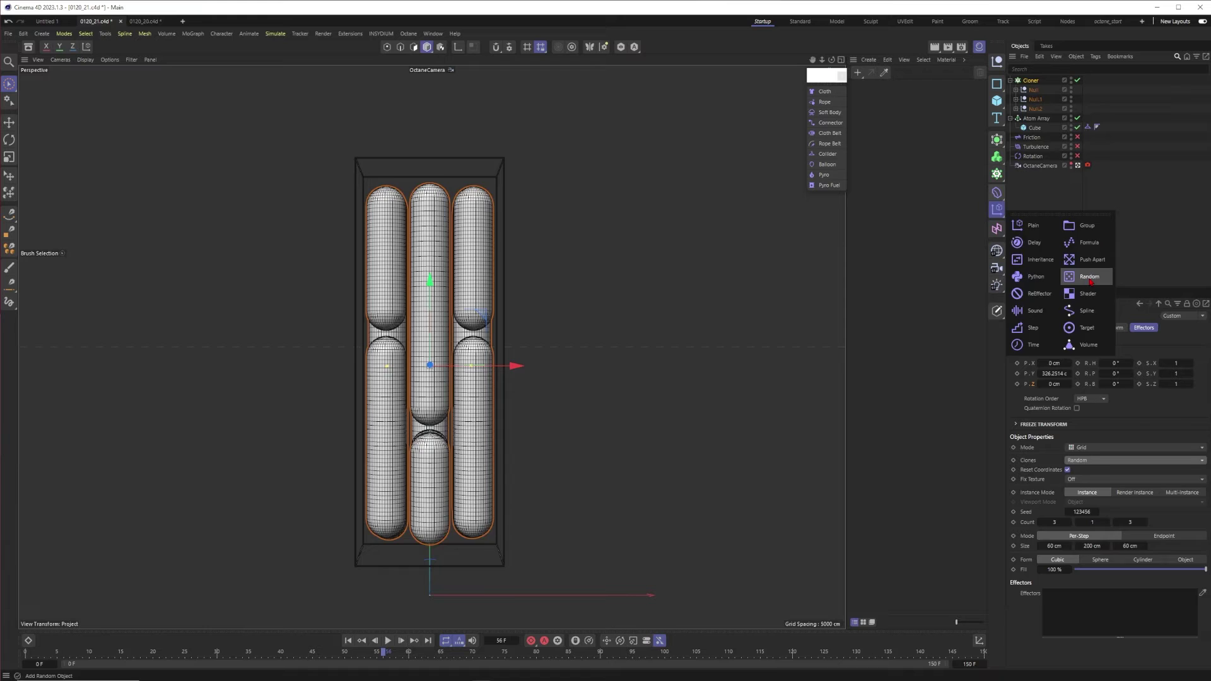
{"action": "left_click", "coordinate": [1089, 278]}
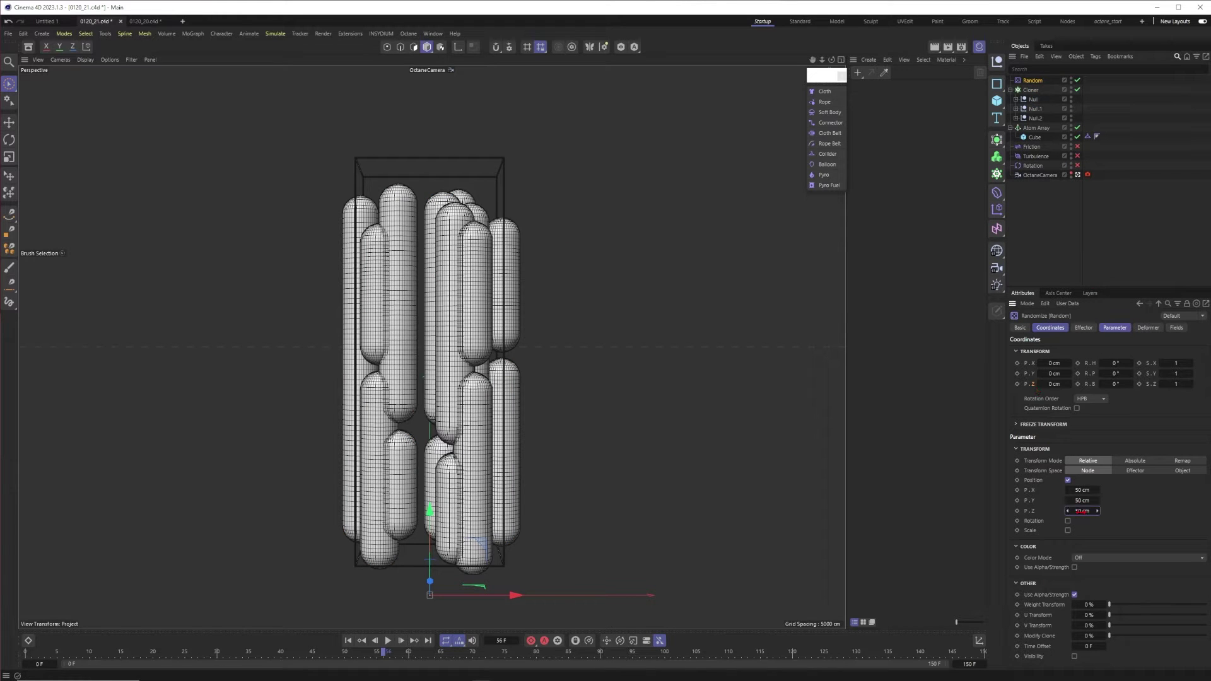
{"action": "right_click", "coordinate": [1081, 512]}
{"action": "right_click", "coordinate": [1082, 490]}
{"action": "type", "text": "2"}
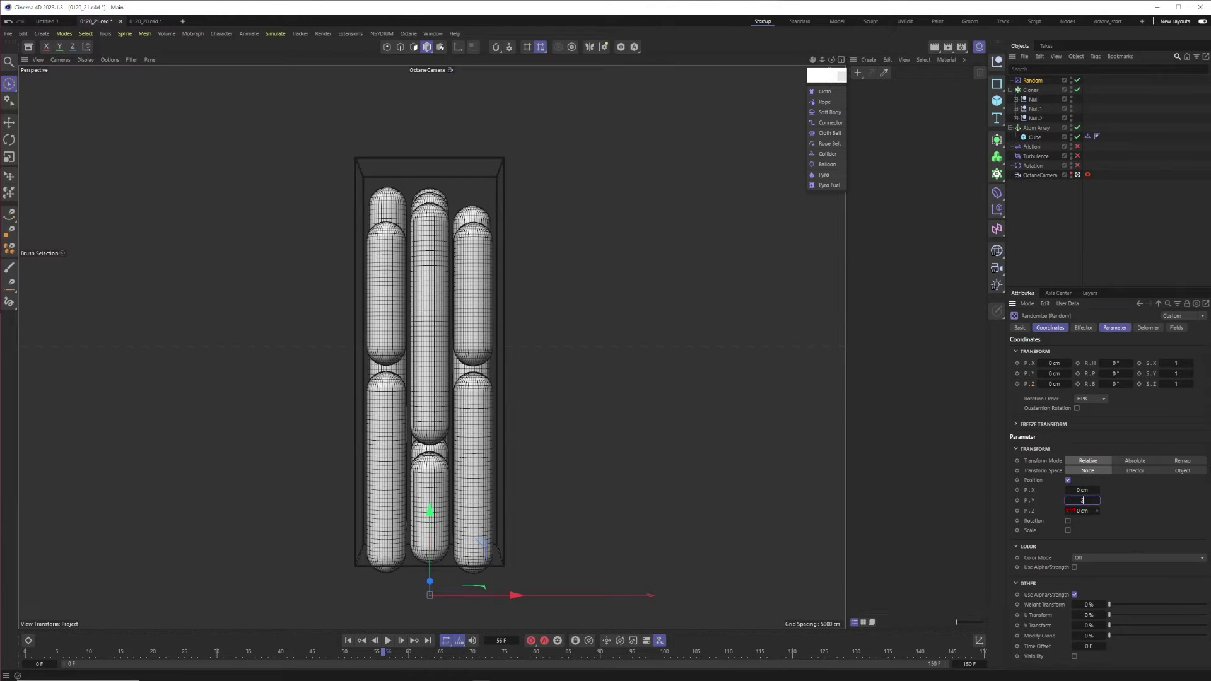
{"action": "type", "text": "0"}
{"action": "key", "text": "Return"}
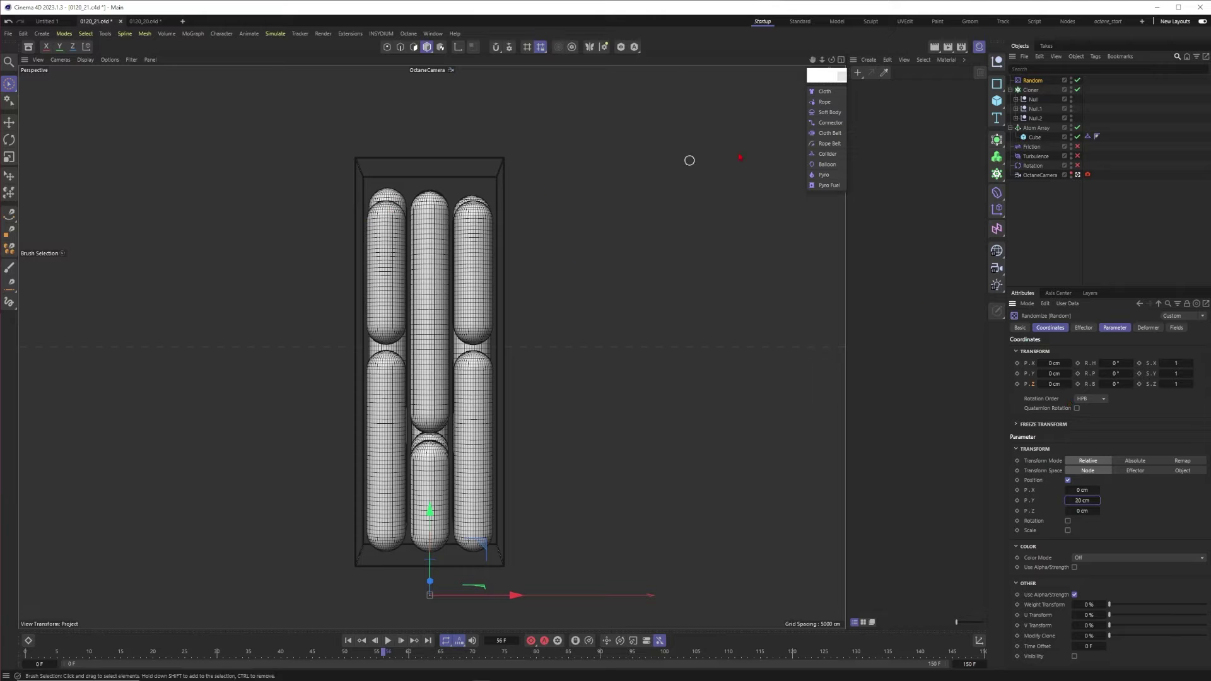
Compare the clones with the Random effector off and on, and raise the cloner to about Y 336 cm
{"action": "left_click", "coordinate": [1077, 80]}
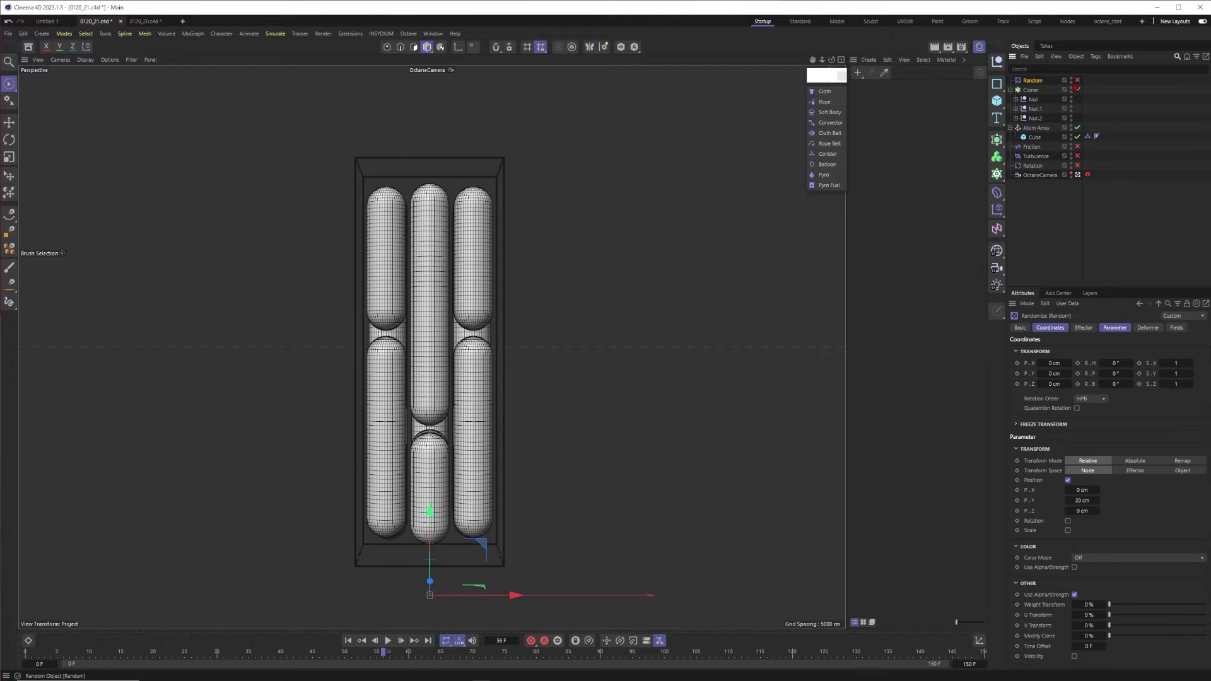
{"action": "left_click", "coordinate": [1077, 80]}
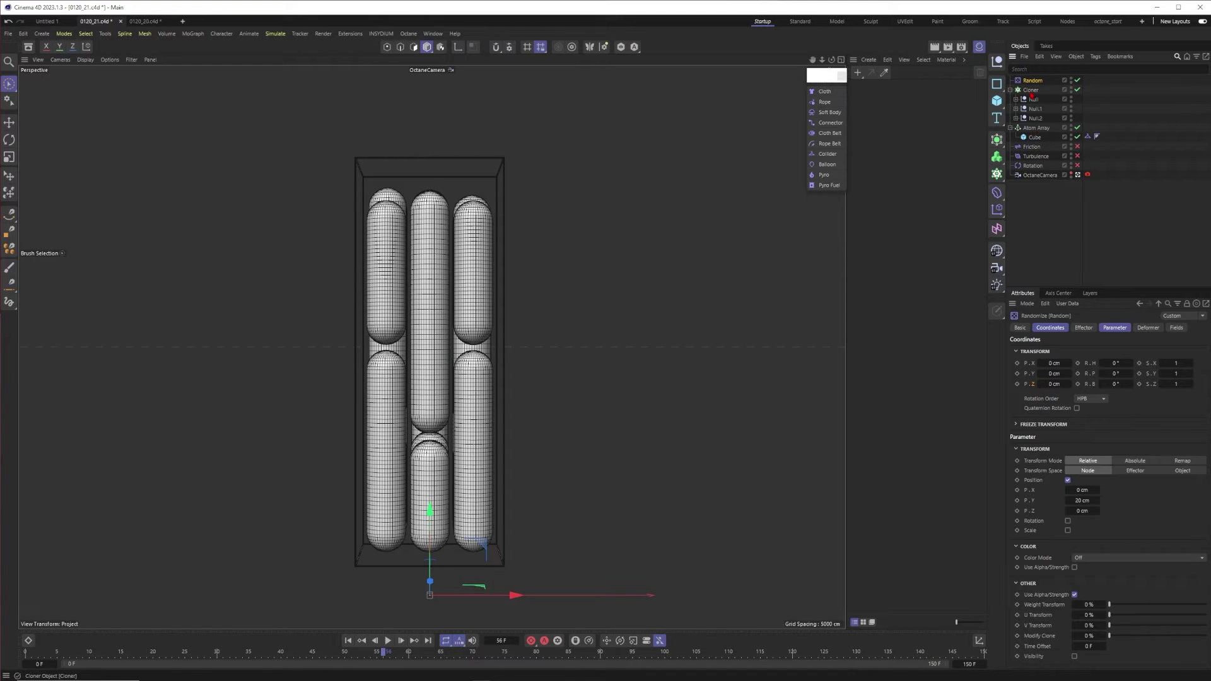
{"action": "left_click", "coordinate": [1030, 90]}
{"action": "left_click_drag", "start_coordinate": [430, 295], "coordinate": [430, 286]}
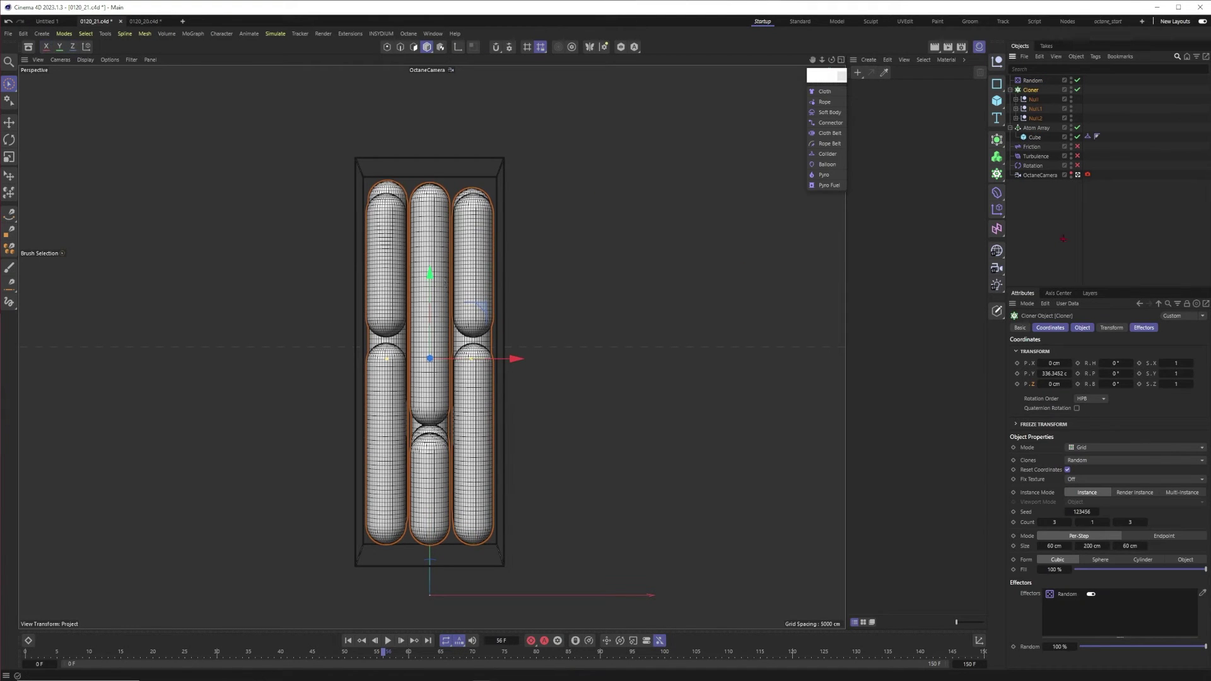
{"action": "left_click", "coordinate": [732, 232]}
{"action": "left_click", "coordinate": [429, 326]}
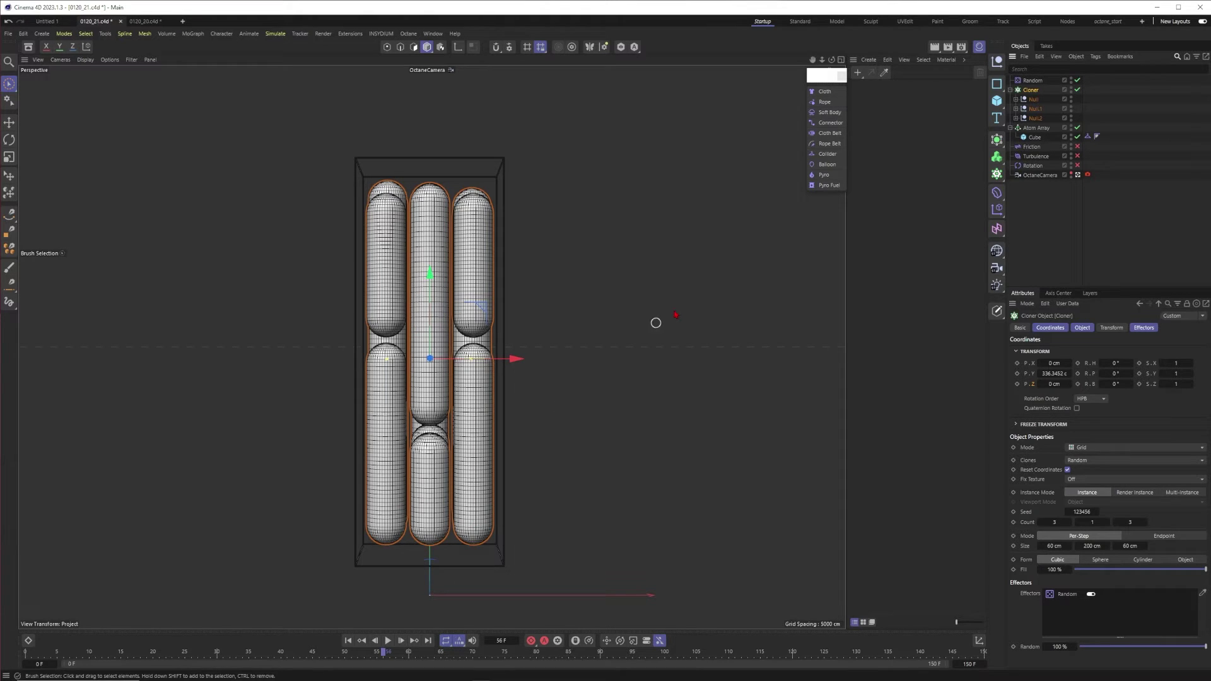
Add a Vertex Map tag to the cloner and show the tag's field settings
{"action": "right_click", "coordinate": [1033, 96]}
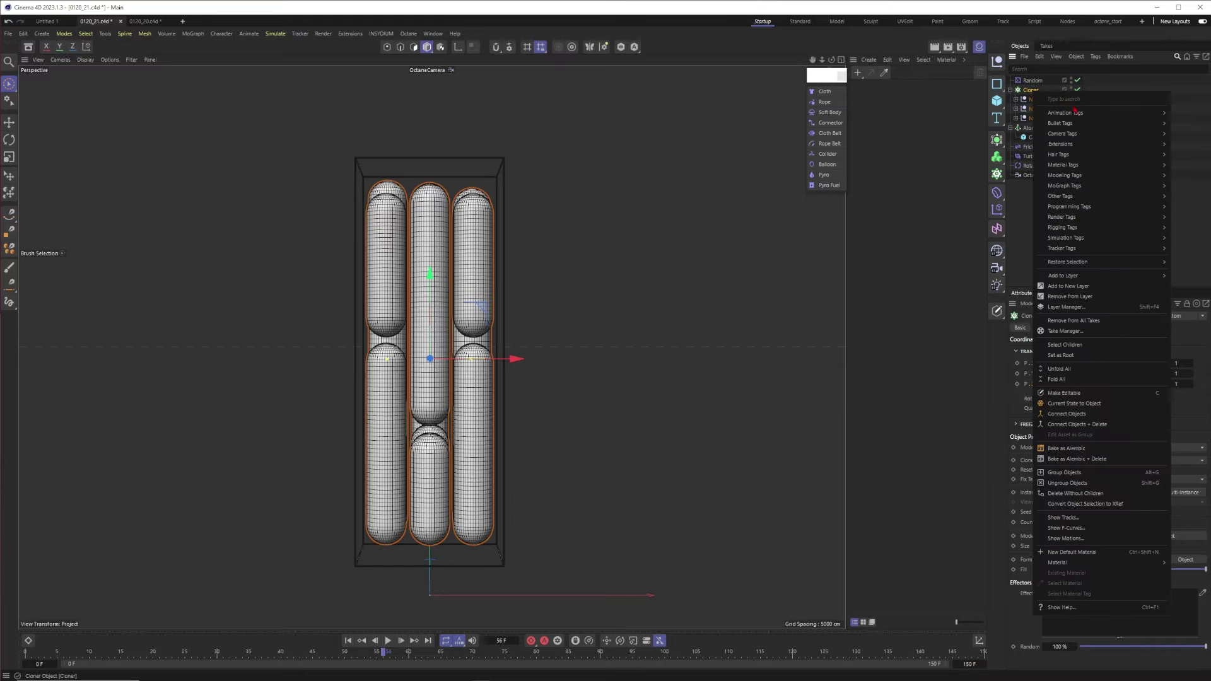
{"action": "type", "text": "vert"}
{"action": "mouse_move", "coordinate": [1108, 120]}
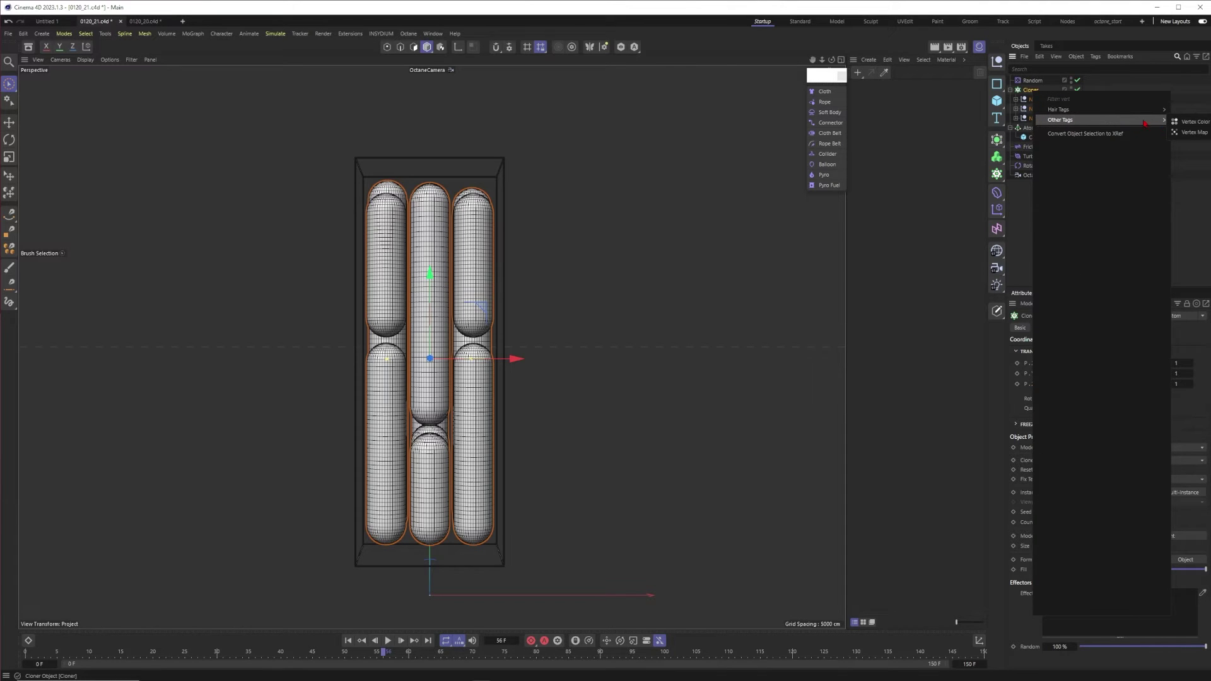
{"action": "left_click", "coordinate": [1191, 132]}
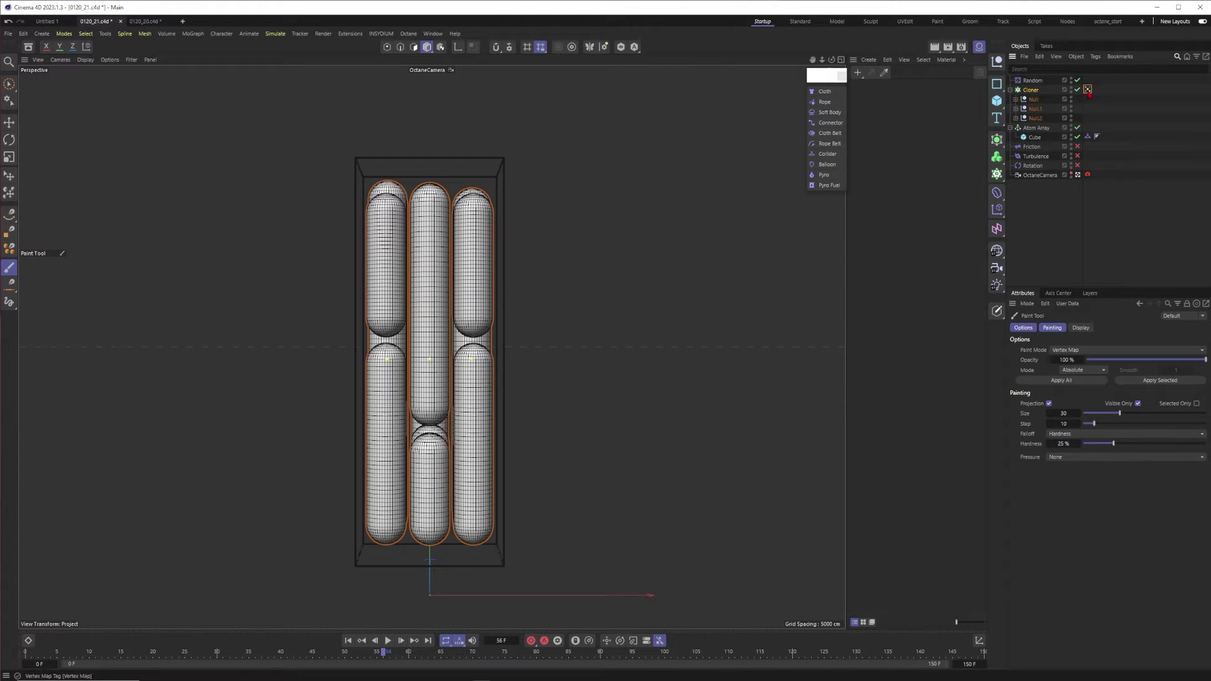
{"action": "left_click", "coordinate": [1088, 91]}
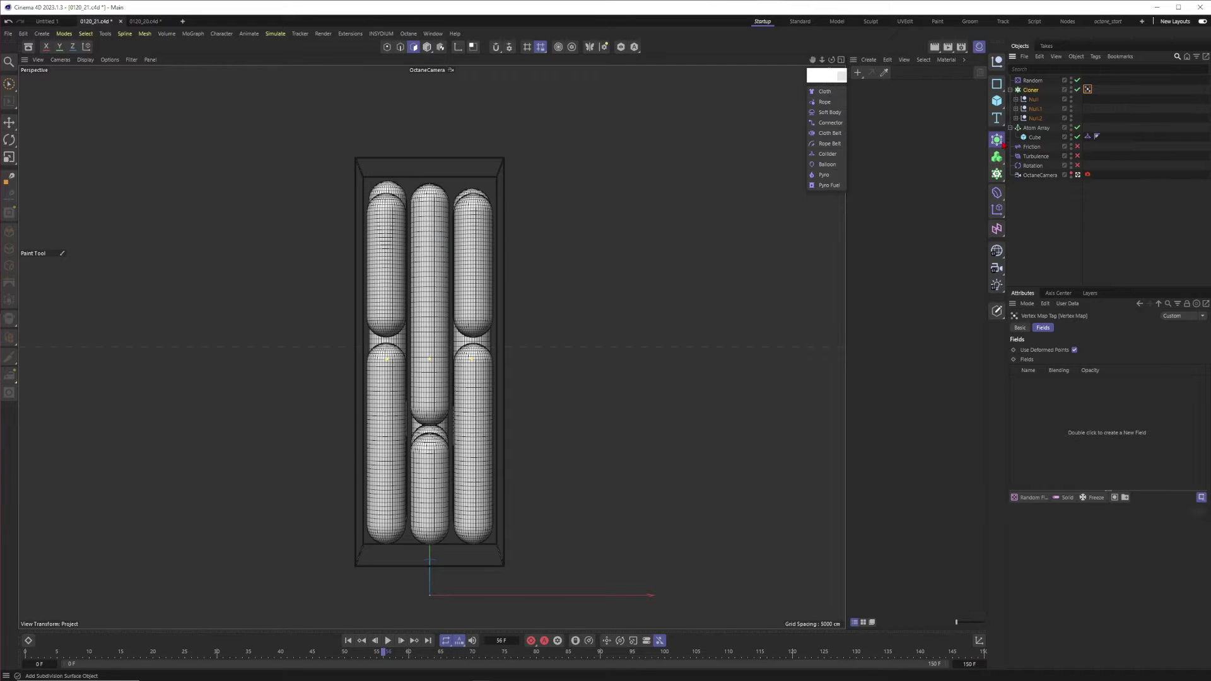
Add a Connect object, place the cloner under it, and move the Vertex Map tag onto the Connect object
{"action": "left_click", "coordinate": [996, 140]}
{"action": "left_click", "coordinate": [1034, 241]}
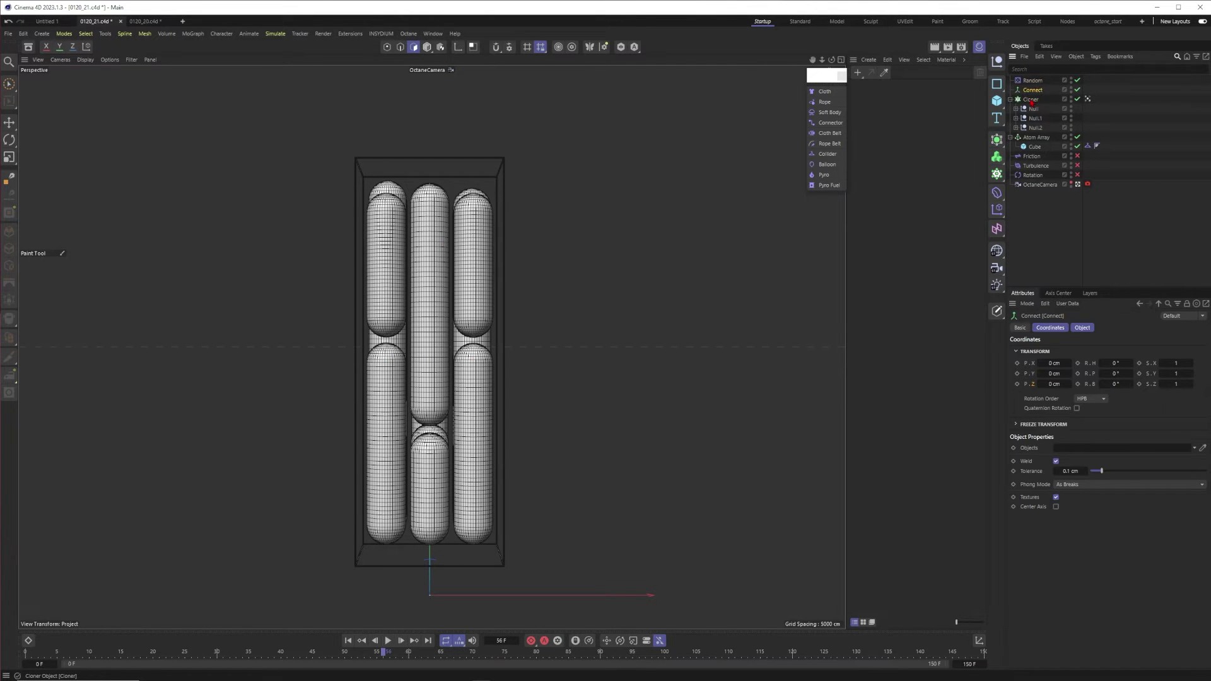
{"action": "left_click_drag", "start_coordinate": [1032, 102], "coordinate": [1091, 94]}
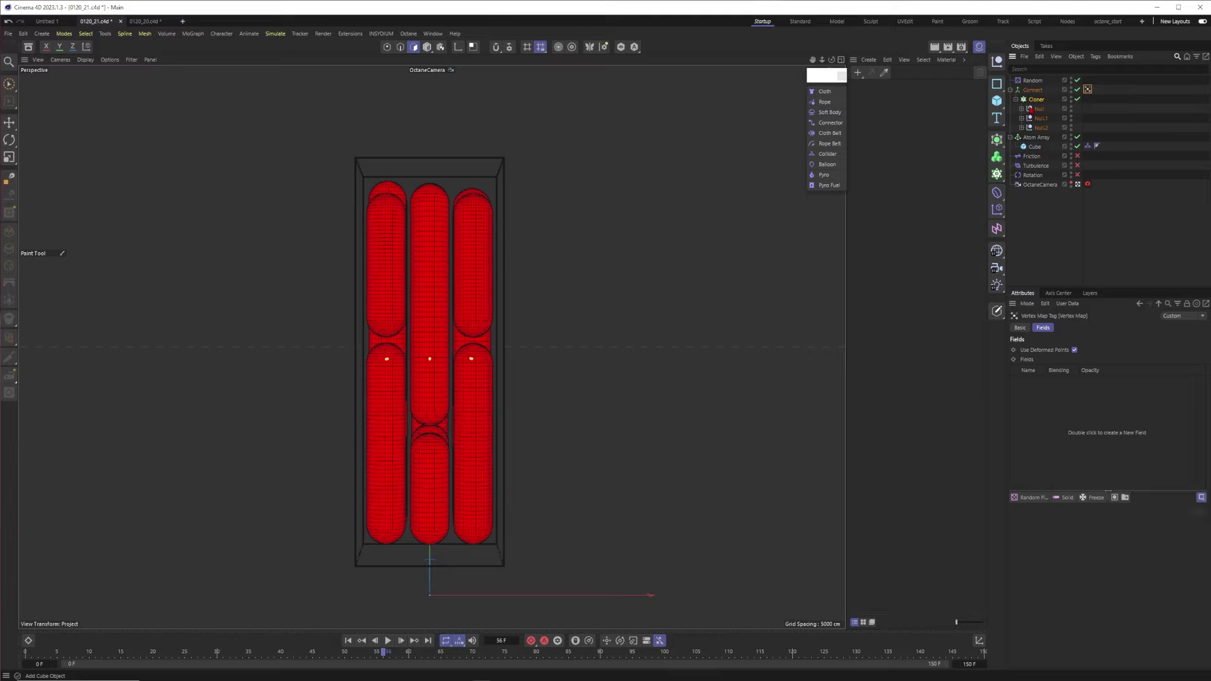
Add a Freeze layer in Grow mode to the Connect object's vertex map, with a Spherical Field above it
{"action": "left_click", "coordinate": [1087, 90]}
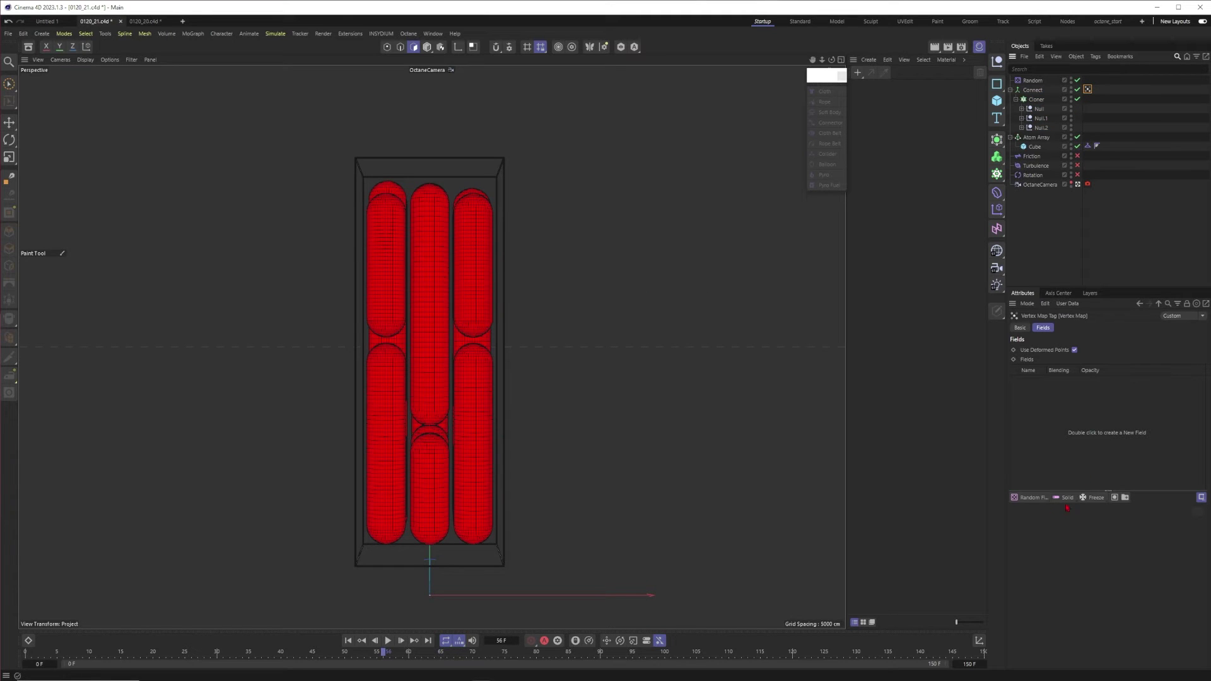
{"action": "left_click", "coordinate": [1094, 497]}
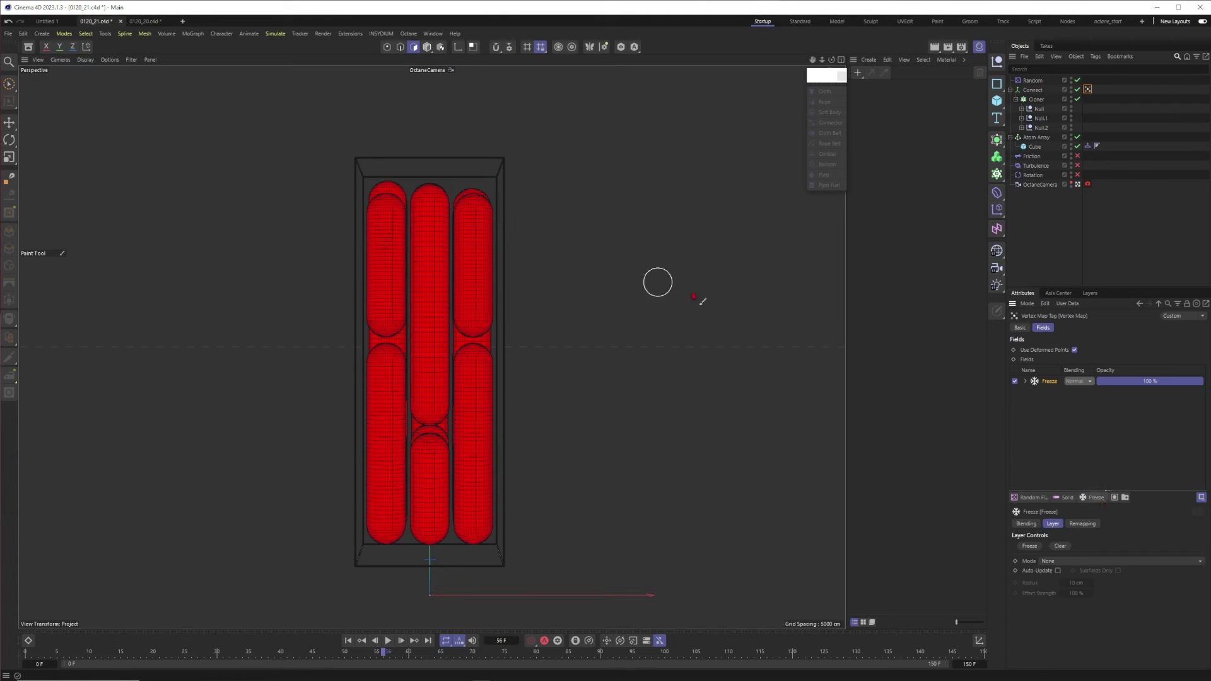
{"action": "left_click", "coordinate": [1068, 561]}
{"action": "left_click", "coordinate": [1052, 571]}
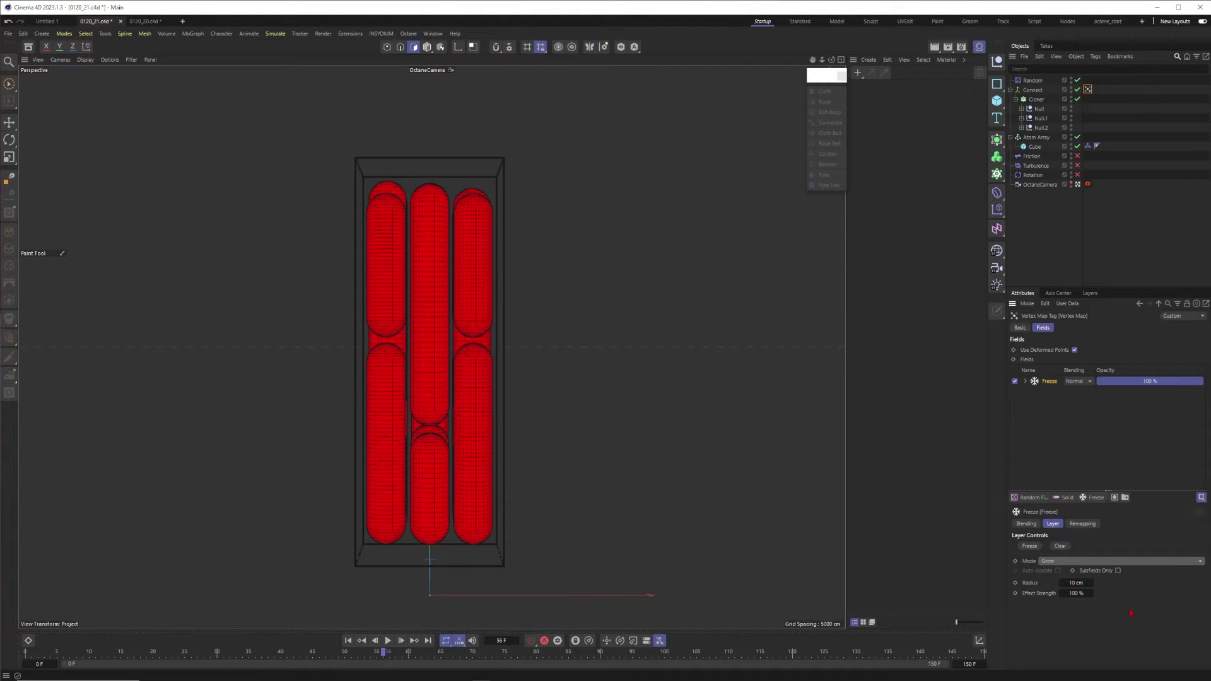
{"action": "left_click", "coordinate": [1028, 497]}
{"action": "left_click", "coordinate": [1100, 528]}
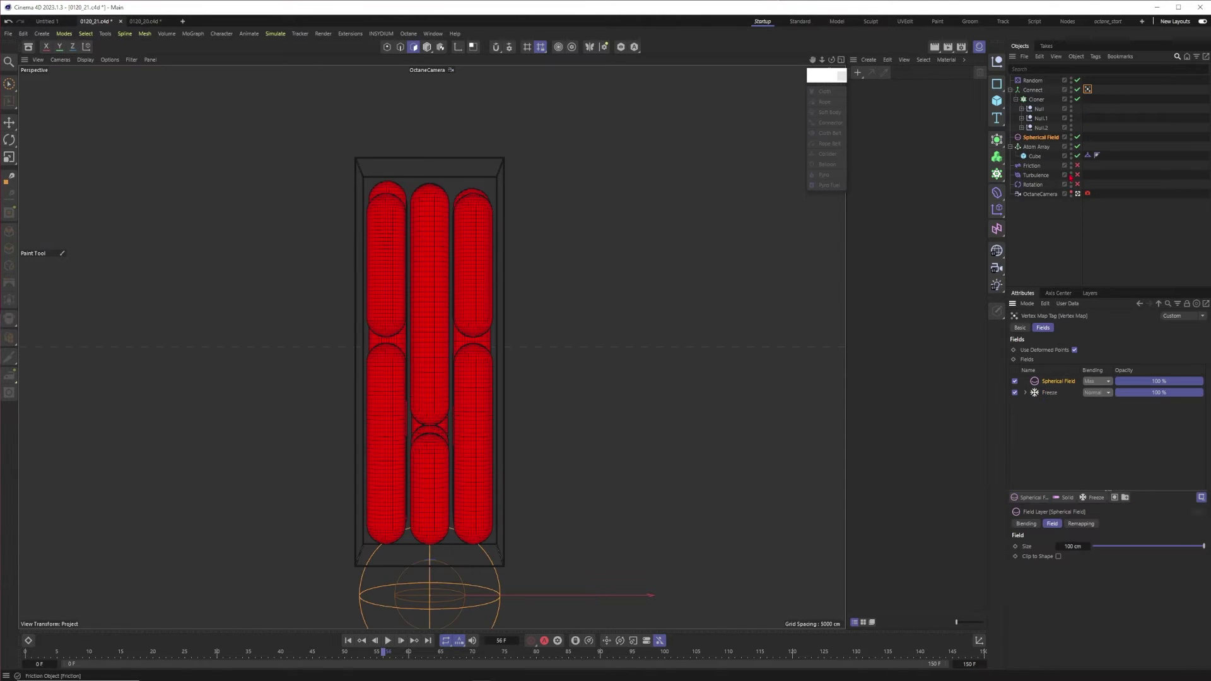
Animate the Spherical Field's height, from about Y -47.5 cm at frame 0 up to the lowest capsules' bottoms at frame 10
{"action": "left_click", "coordinate": [1077, 194]}
{"action": "left_click_drag", "start_coordinate": [605, 315], "coordinate": [541, 337], "text": "alt"}
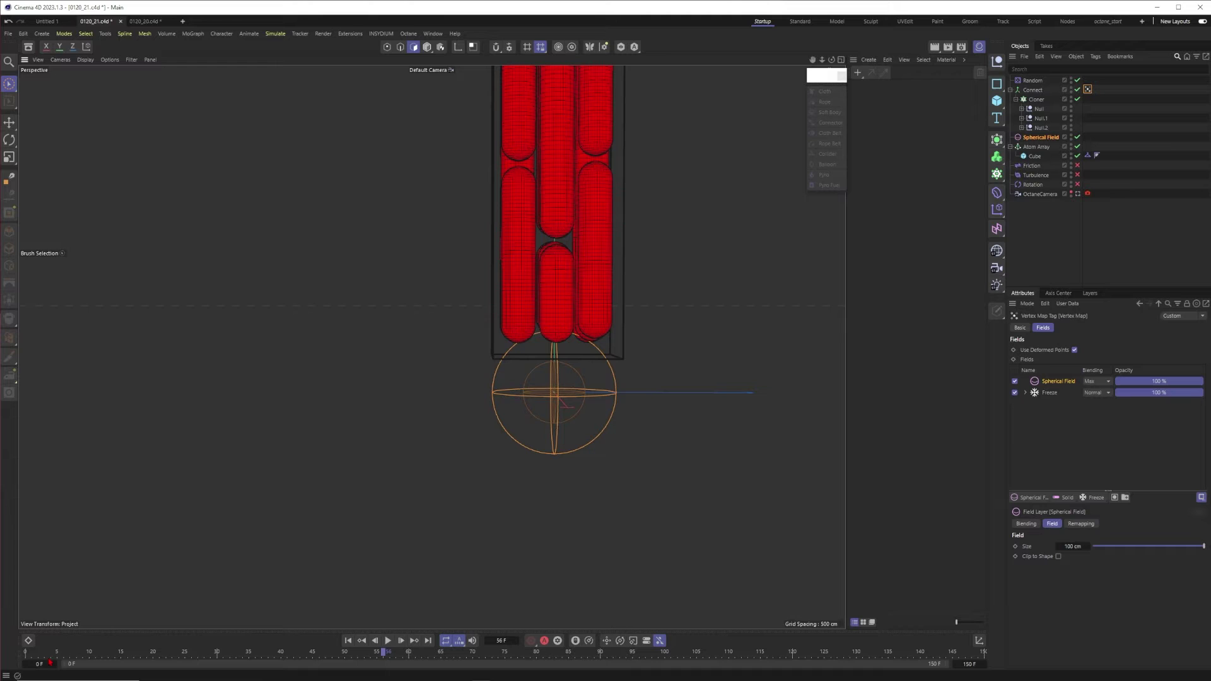
{"action": "left_click_drag", "start_coordinate": [38, 652], "coordinate": [25, 652]}
{"action": "left_click", "coordinate": [1040, 137]}
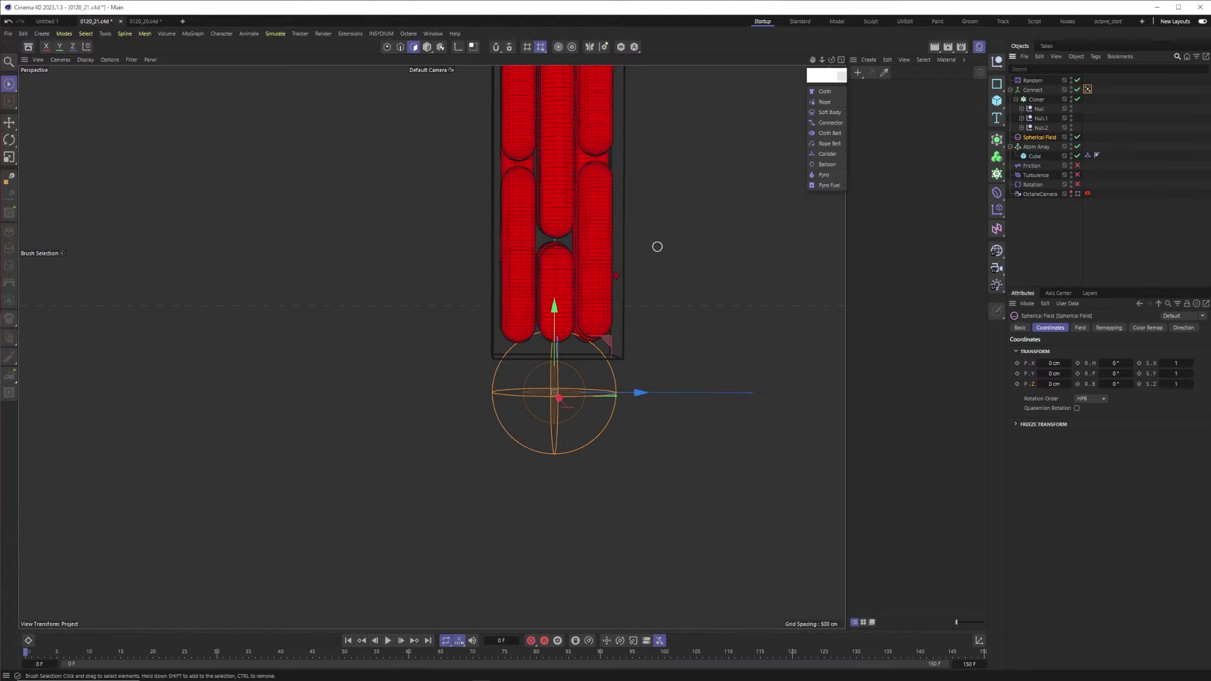
{"action": "left_click_drag", "start_coordinate": [554, 309], "coordinate": [554, 313]}
{"action": "left_click_drag", "start_coordinate": [558, 401], "coordinate": [559, 429]}
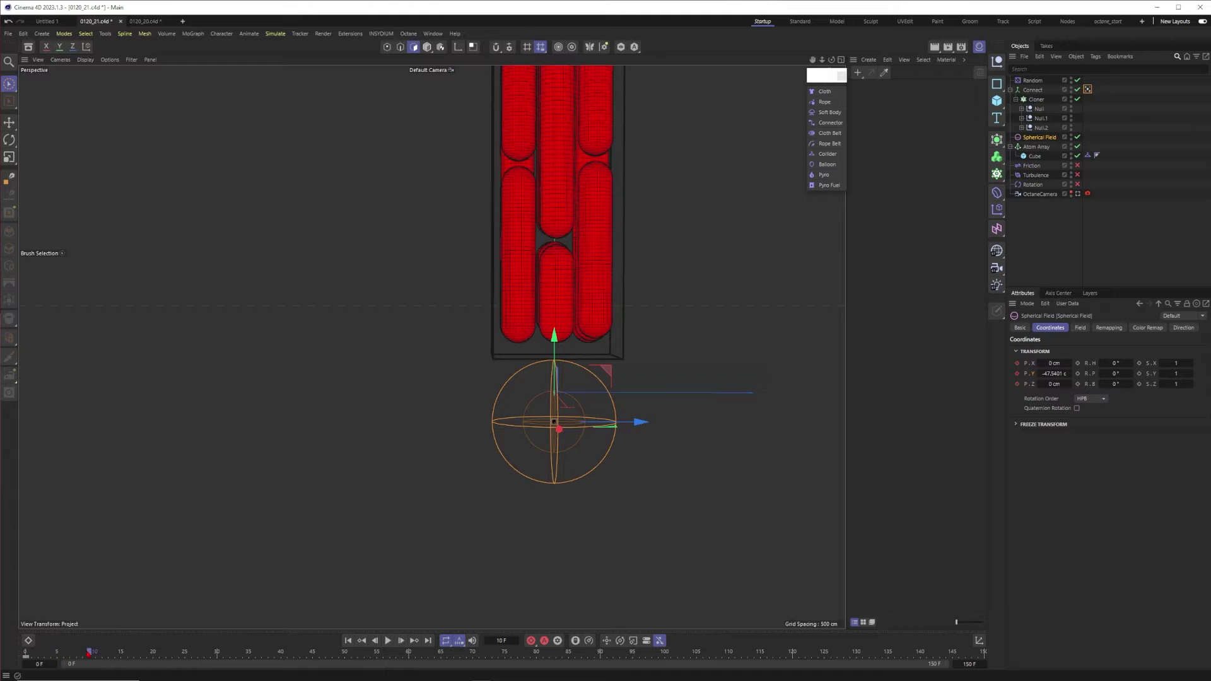
{"action": "left_click_drag", "start_coordinate": [558, 428], "coordinate": [558, 338]}
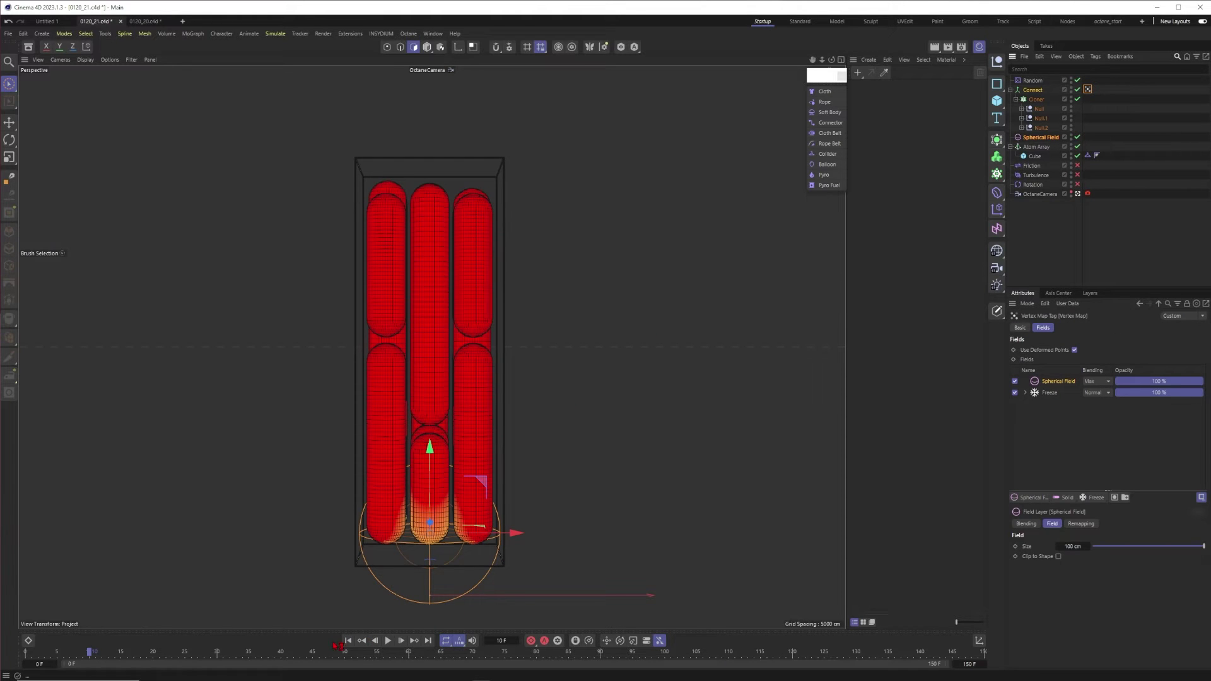
Play and scrub the animation to check how the vertex map grows along the capsules
{"action": "left_click", "coordinate": [388, 640]}
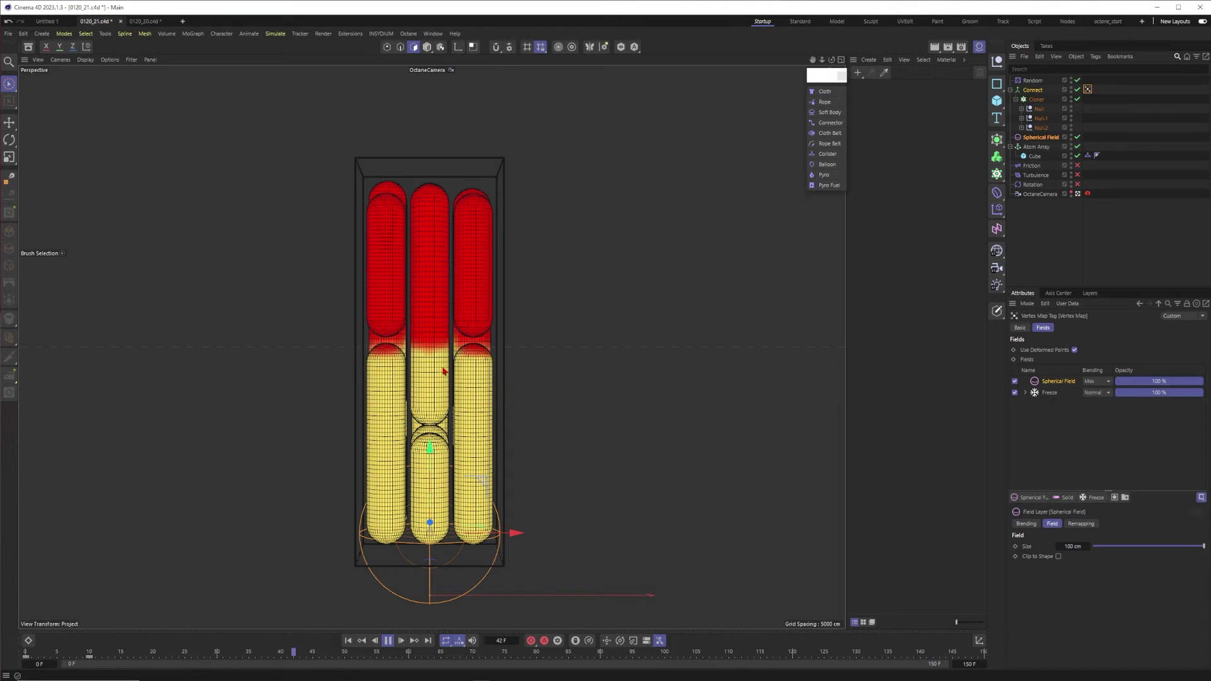
{"action": "left_click", "coordinate": [348, 640]}
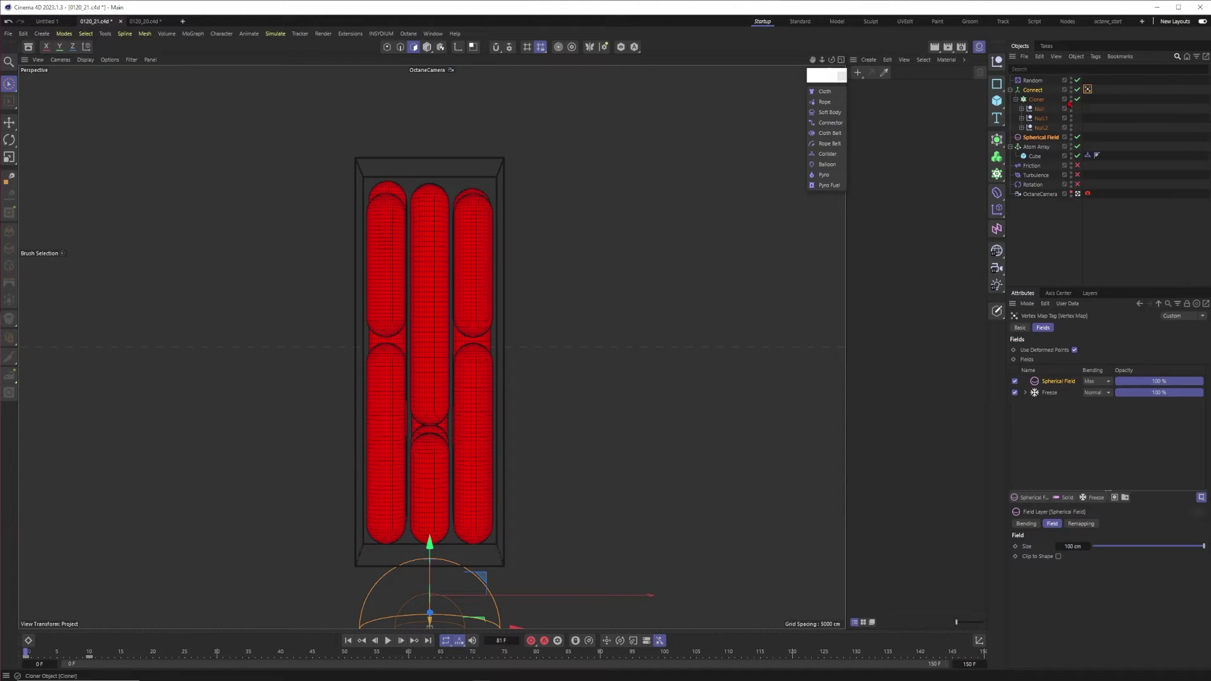
{"action": "left_click_drag", "start_coordinate": [389, 649], "coordinate": [191, 651]}
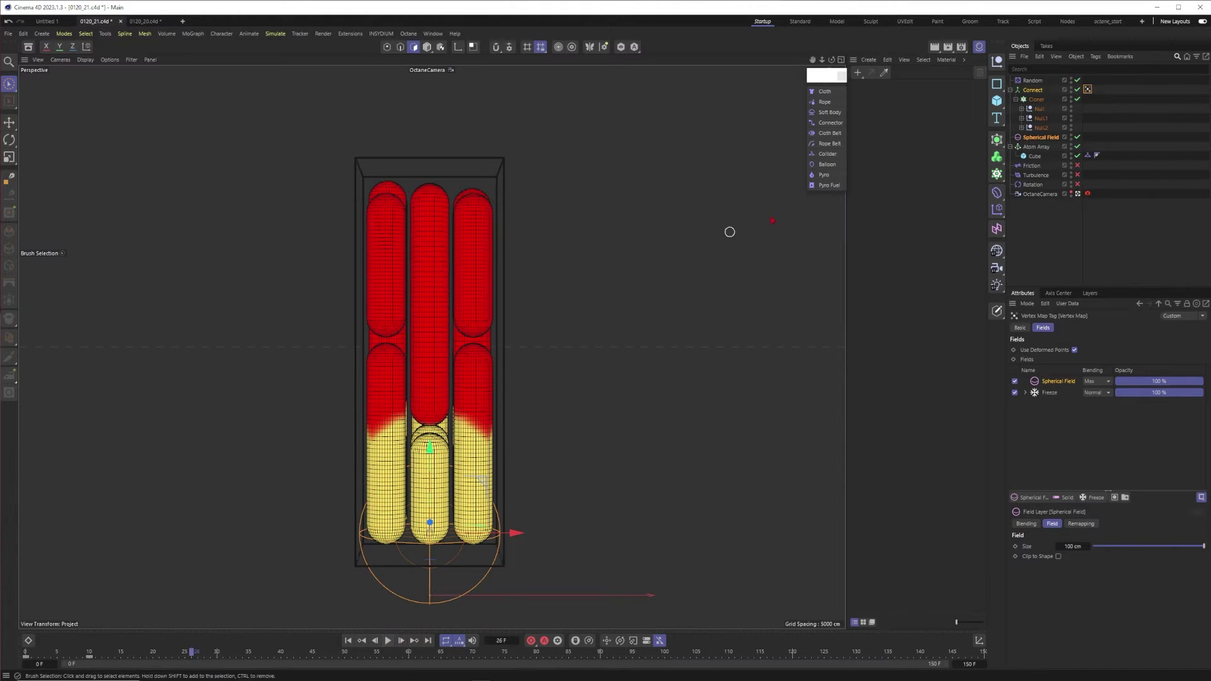
Add a Random Field to the vertex map and nest it under the Freeze layer's Radius
{"action": "left_click", "coordinate": [1087, 89]}
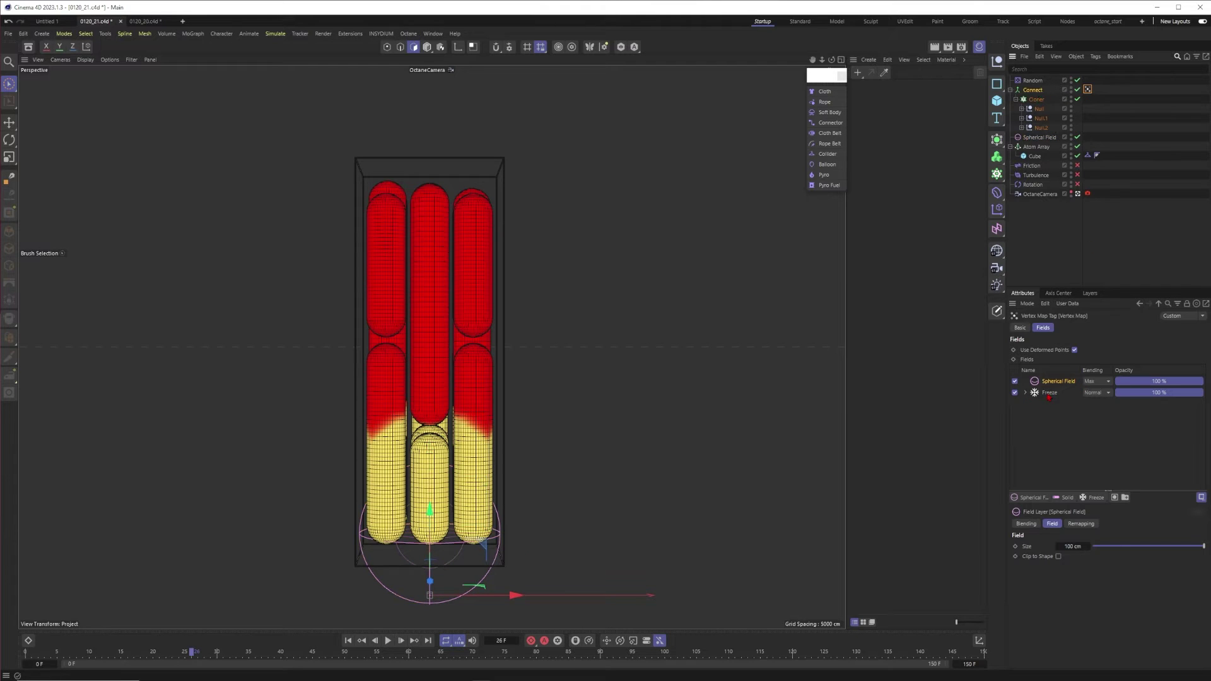
{"action": "left_click", "coordinate": [1049, 393]}
{"action": "left_click", "coordinate": [1046, 501]}
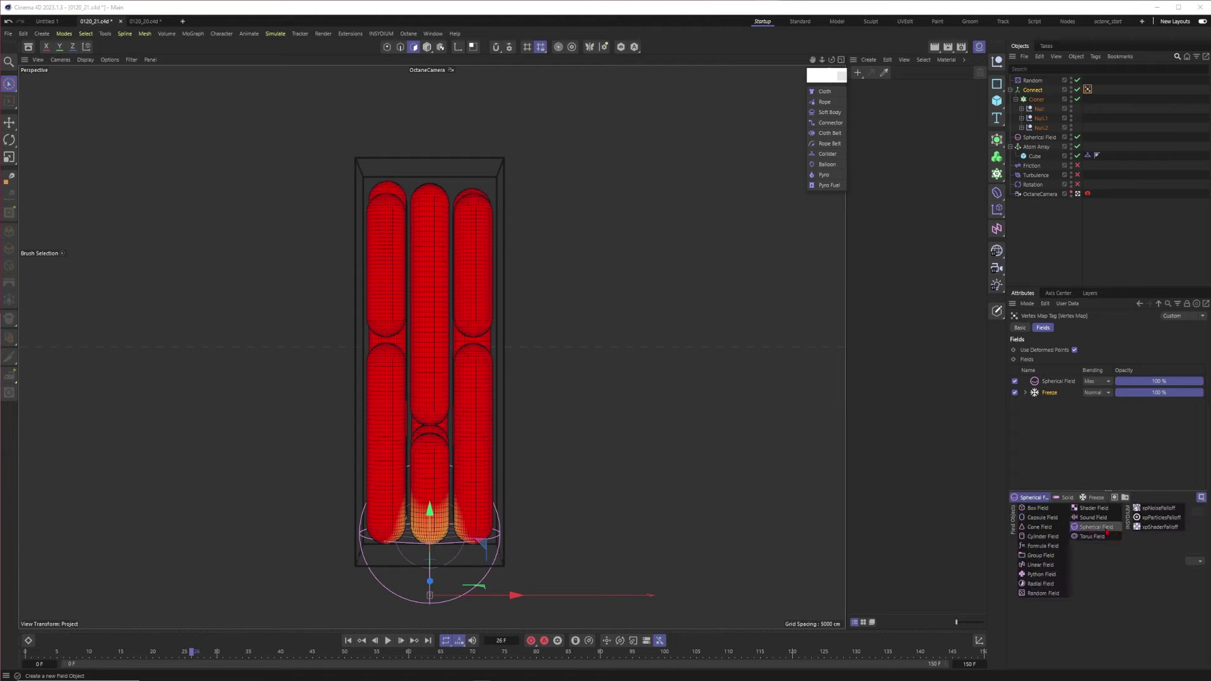
{"action": "left_click", "coordinate": [1041, 592]}
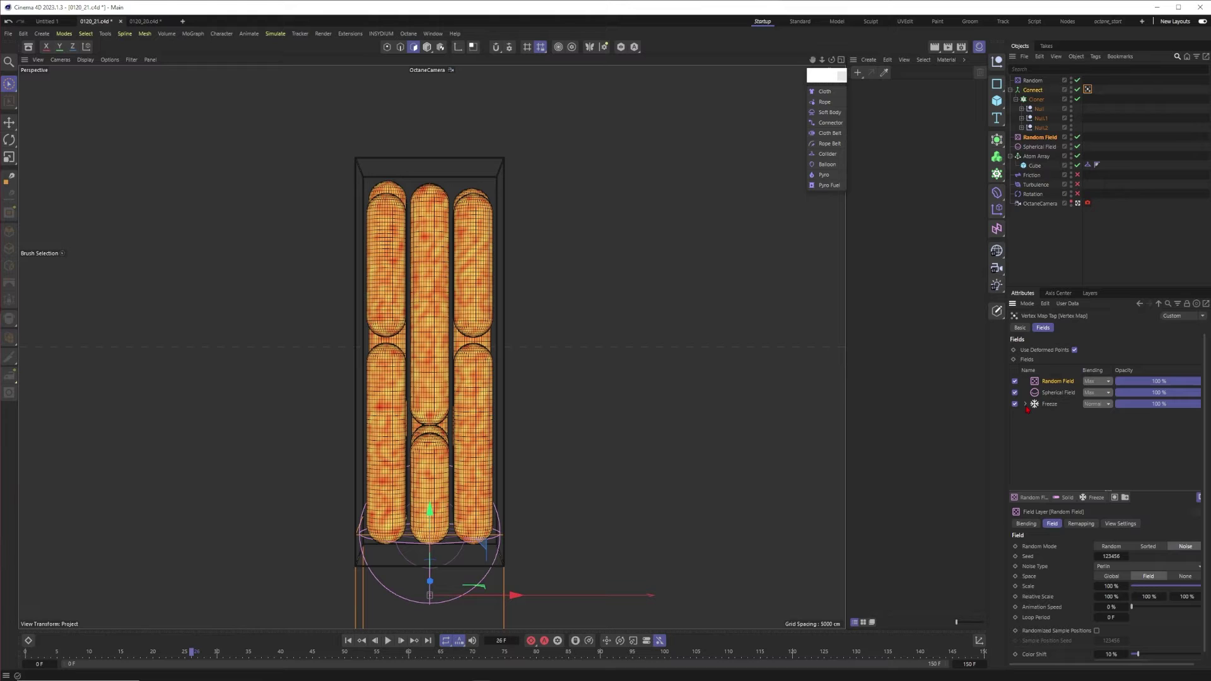
{"action": "left_click_drag", "start_coordinate": [1061, 418], "coordinate": [1066, 421]}
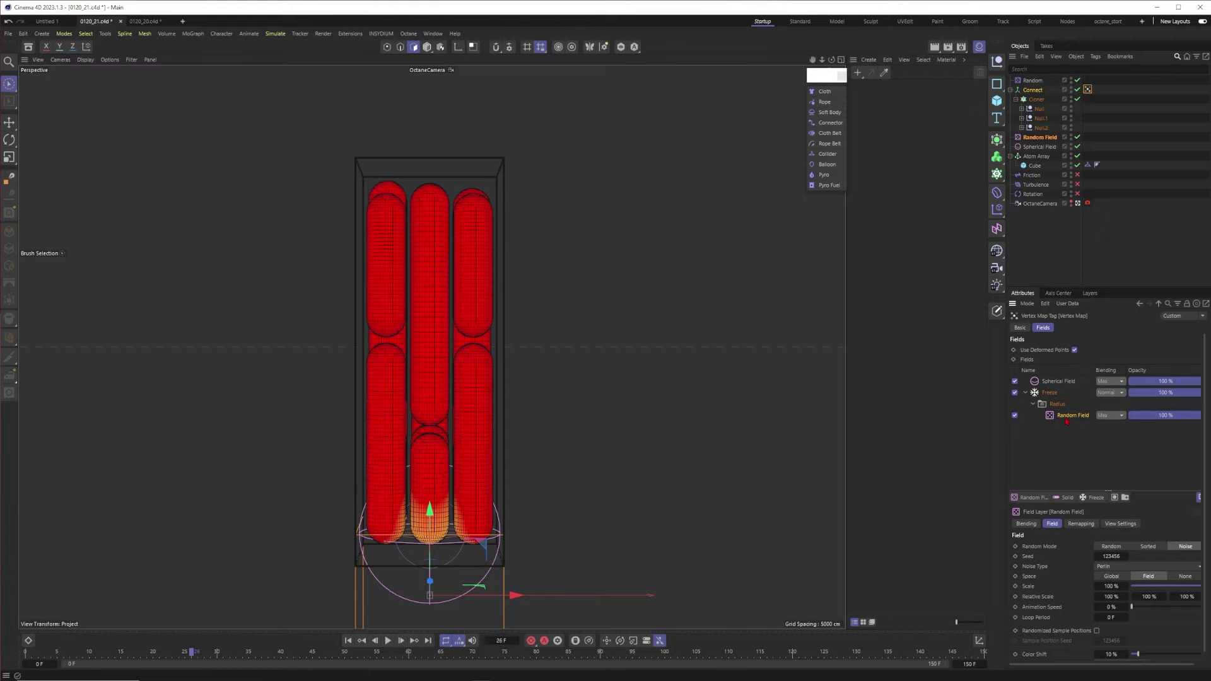
Set the Random Field's noise scale to 500% while the animation plays, after trying 600%
{"action": "left_click", "coordinate": [387, 640]}
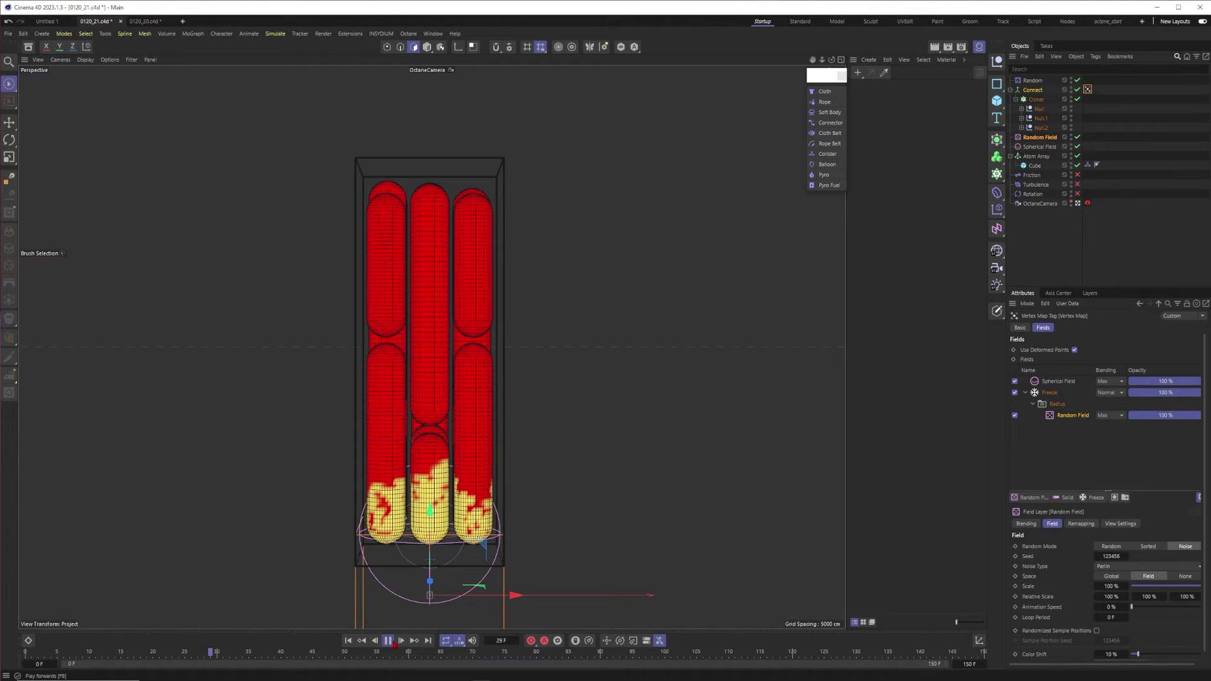
{"action": "double_click", "coordinate": [1109, 586]}
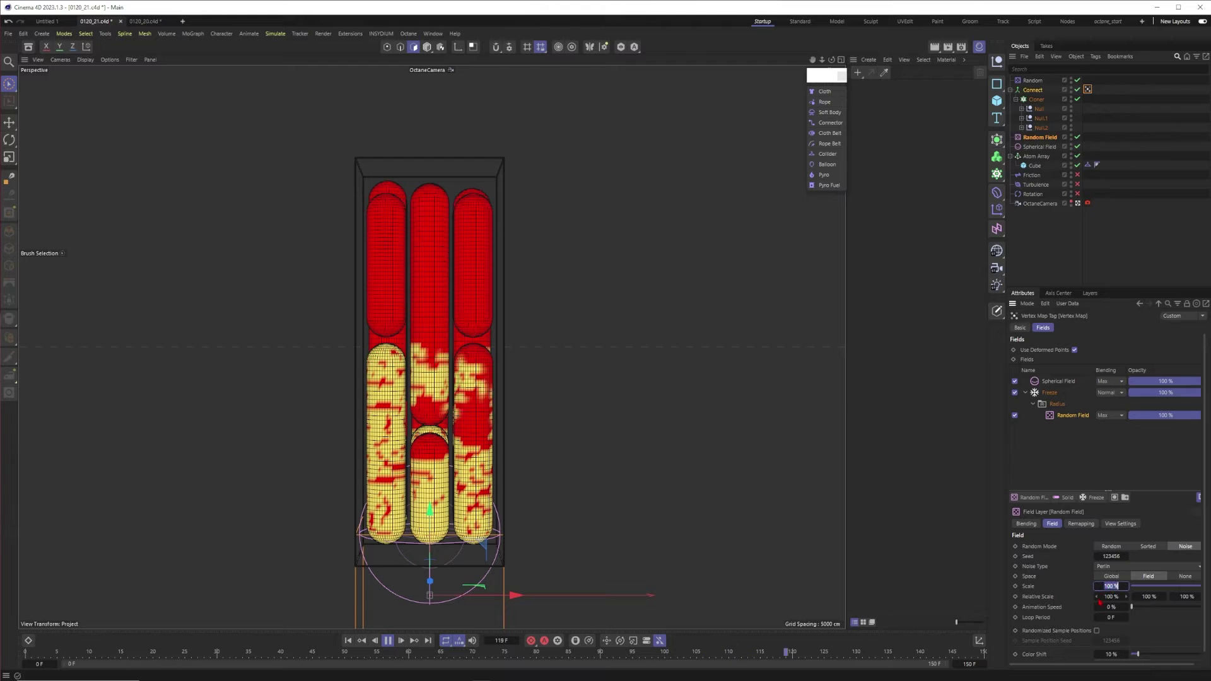
{"action": "type", "text": "600"}
{"action": "key", "text": "Return"}
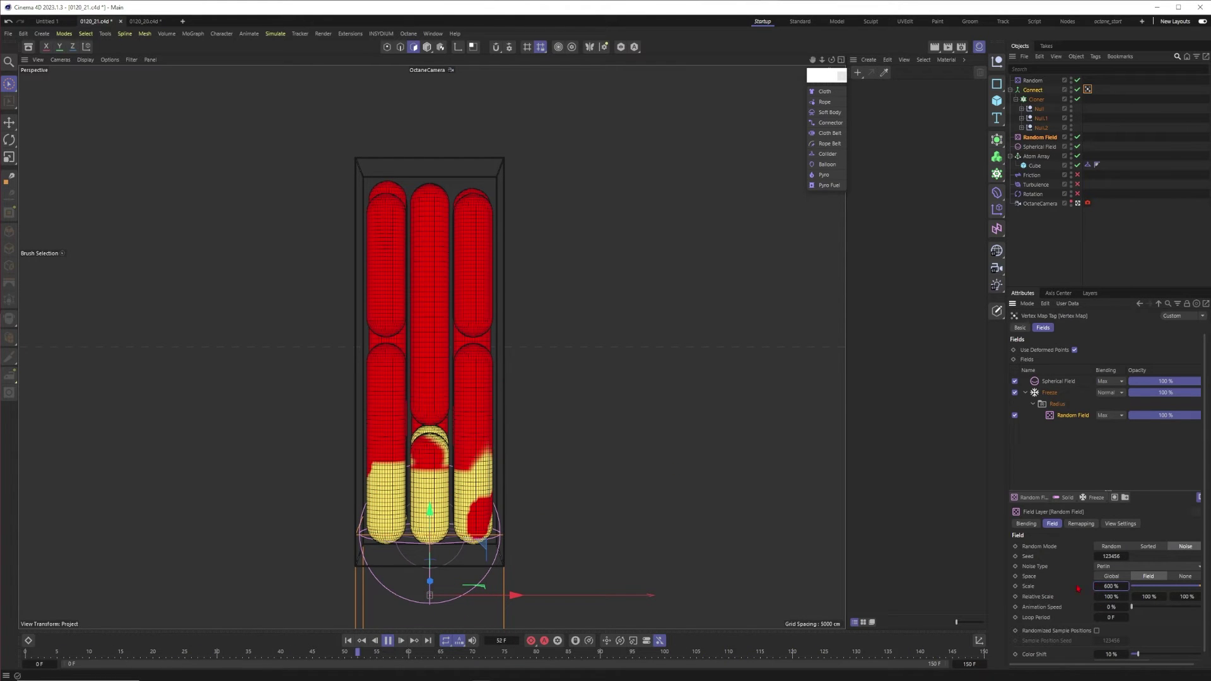
{"action": "double_click", "coordinate": [1110, 586]}
{"action": "type", "text": "500"}
{"action": "key", "text": "Return"}
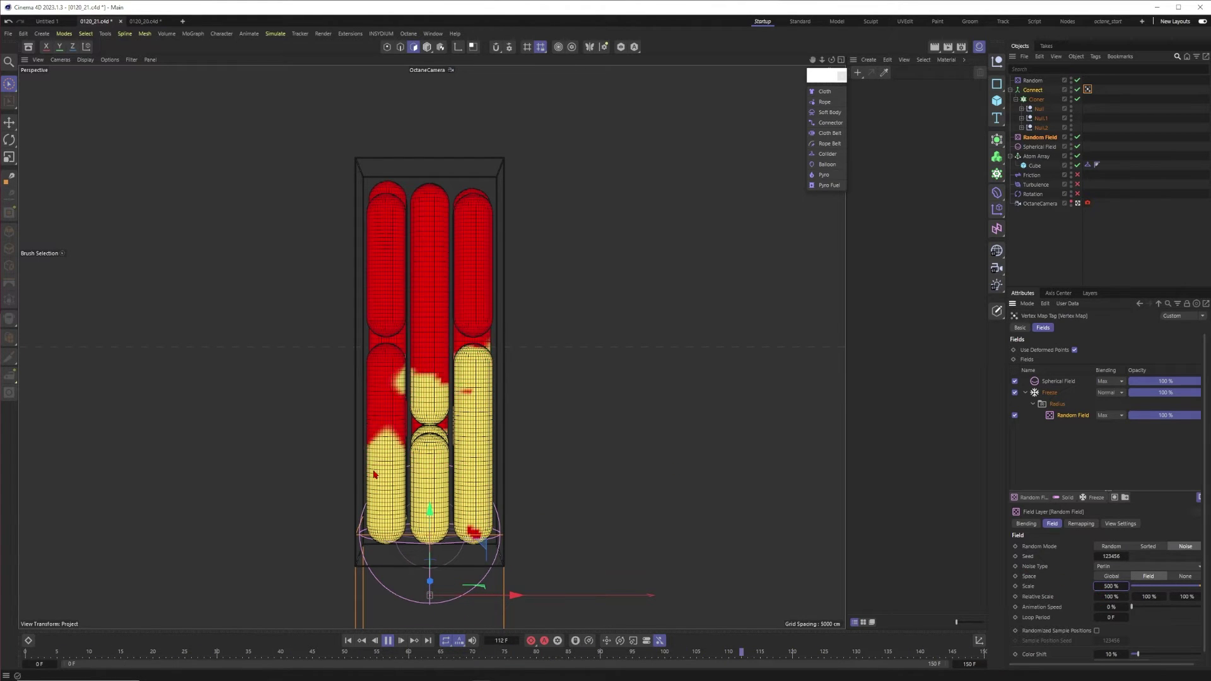
Set the Random Field's animation speed to 100% and watch the growth from the start
{"action": "double_click", "coordinate": [1109, 606]}
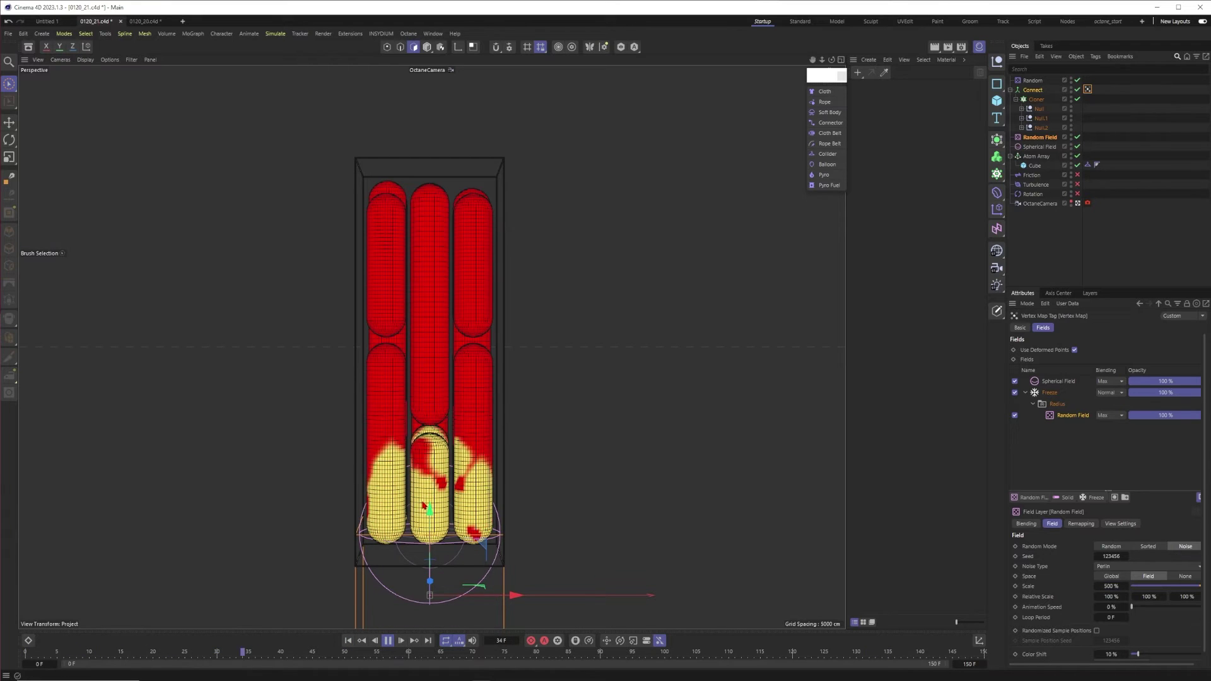
{"action": "type", "text": "100"}
{"action": "key", "text": "Return"}
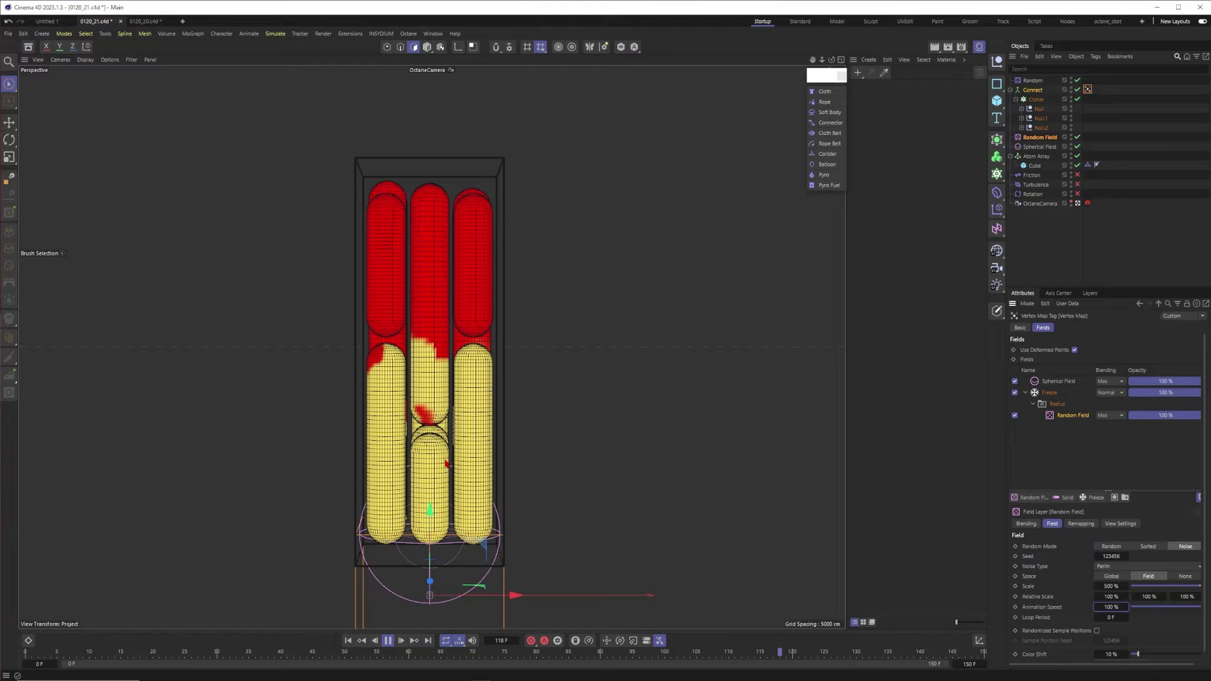
{"action": "left_click", "coordinate": [348, 641]}
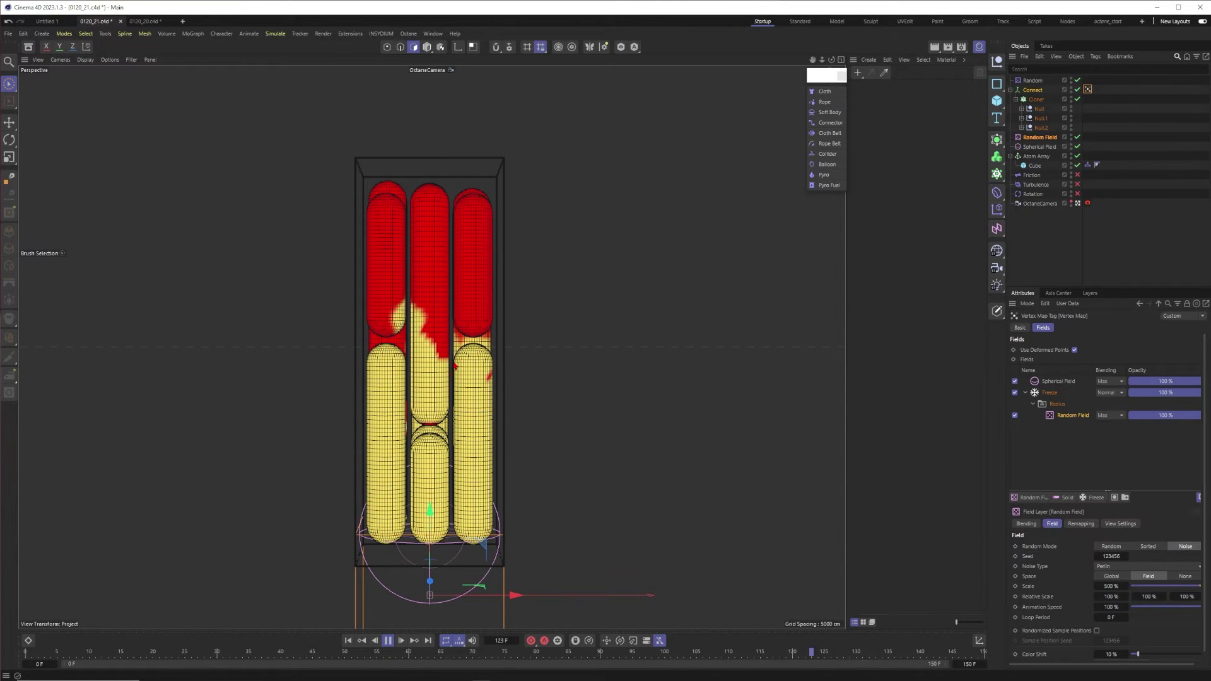
Set the Freeze layer's radius to 13 cm and try effect strengths of 60% and 70%
{"action": "left_click", "coordinate": [1057, 402]}
{"action": "left_click", "coordinate": [1050, 392]}
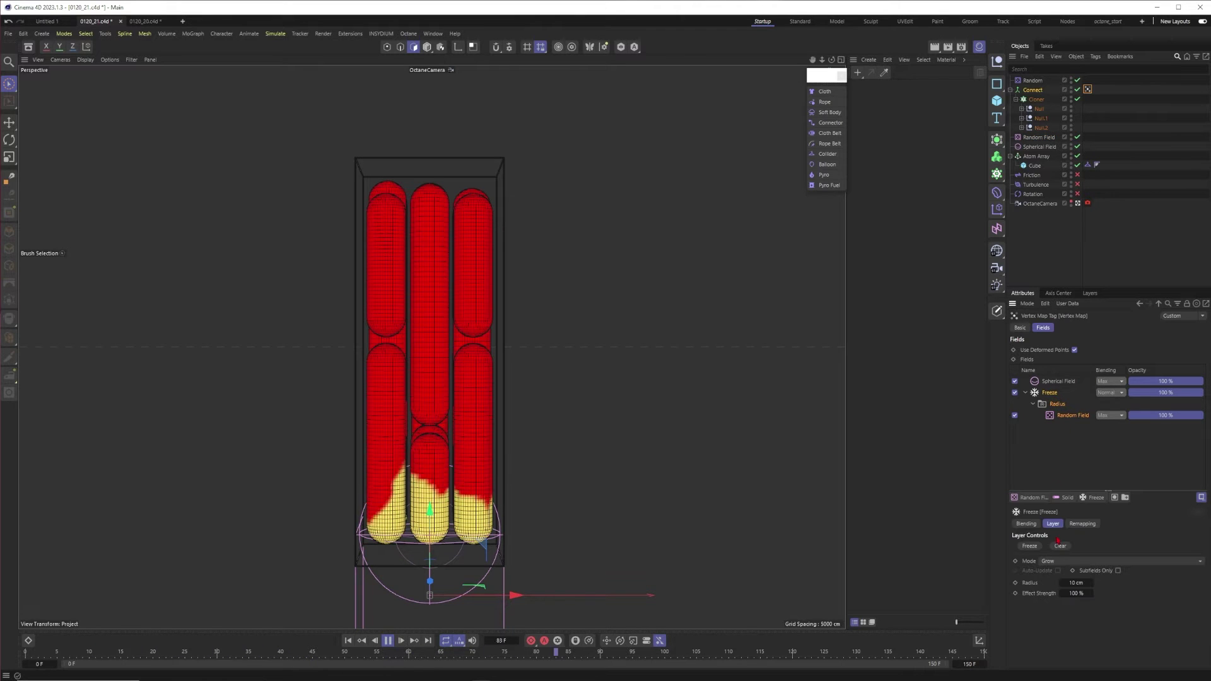
{"action": "double_click", "coordinate": [1075, 583]}
{"action": "type", "text": "15"}
{"action": "key", "text": "Return"}
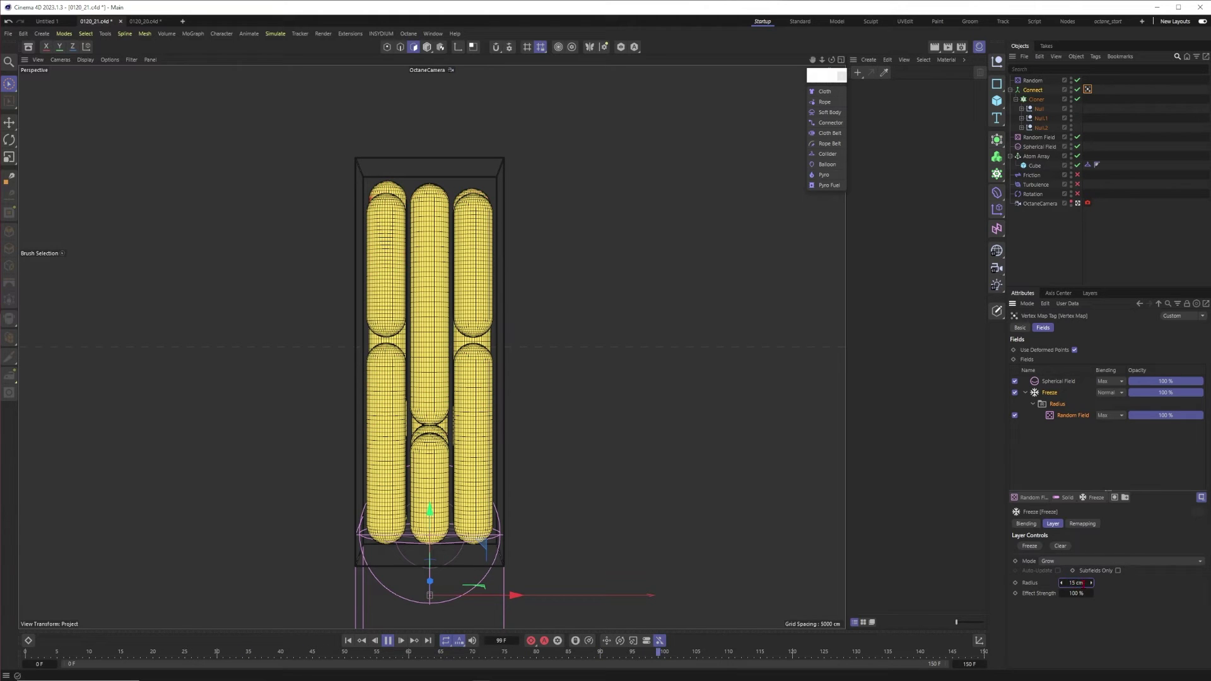
{"action": "left_click", "coordinate": [1076, 593]}
{"action": "type", "text": "60"}
{"action": "key", "text": "Return"}
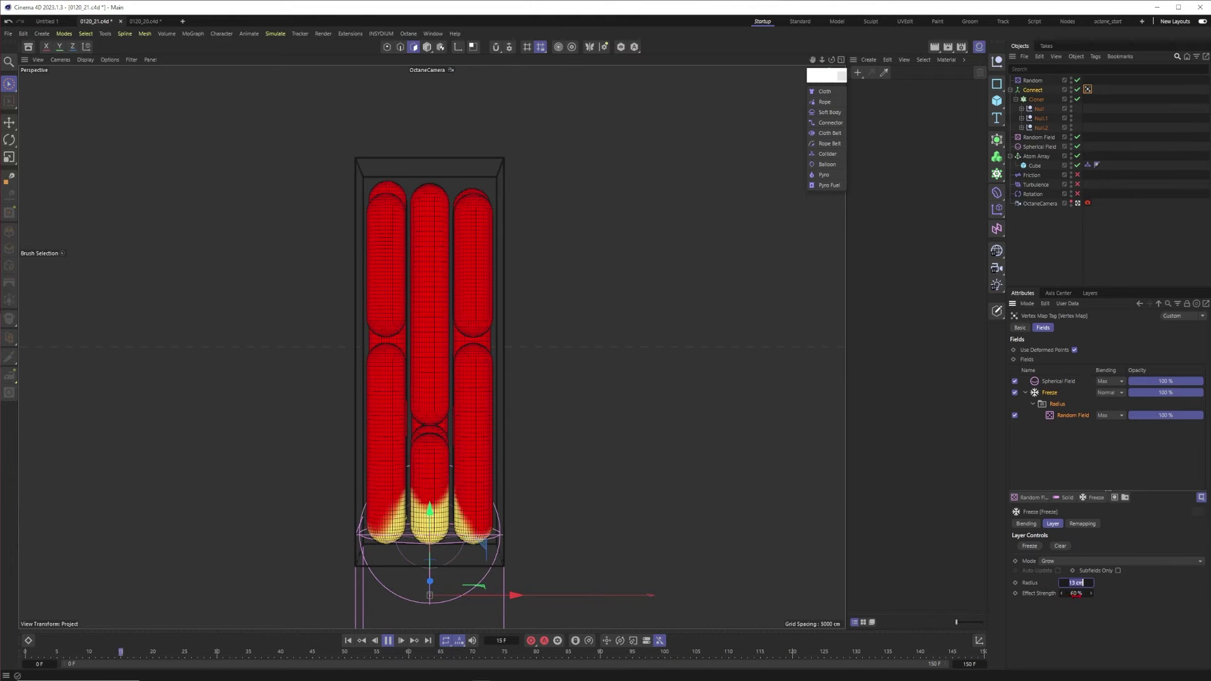
{"action": "double_click", "coordinate": [1076, 593]}
{"action": "type", "text": "70"}
{"action": "key", "text": "Return"}
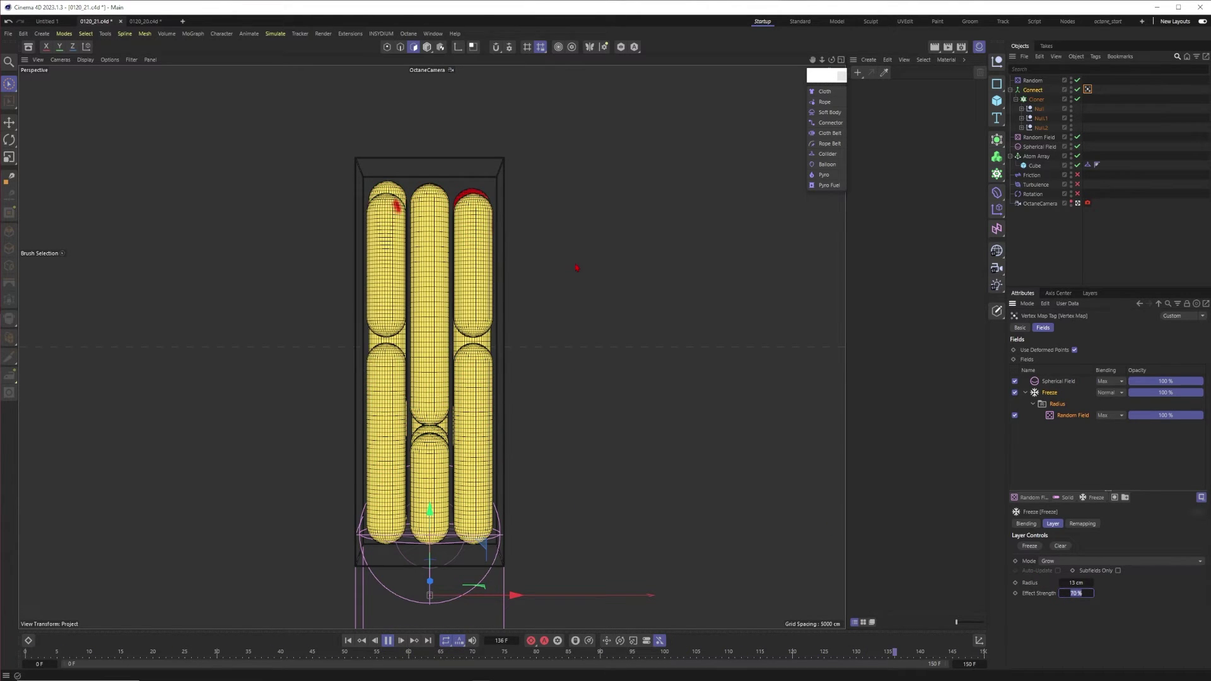
Open the nested Random Field's settings and its noise scale for editing
{"action": "left_click", "coordinate": [1072, 415]}
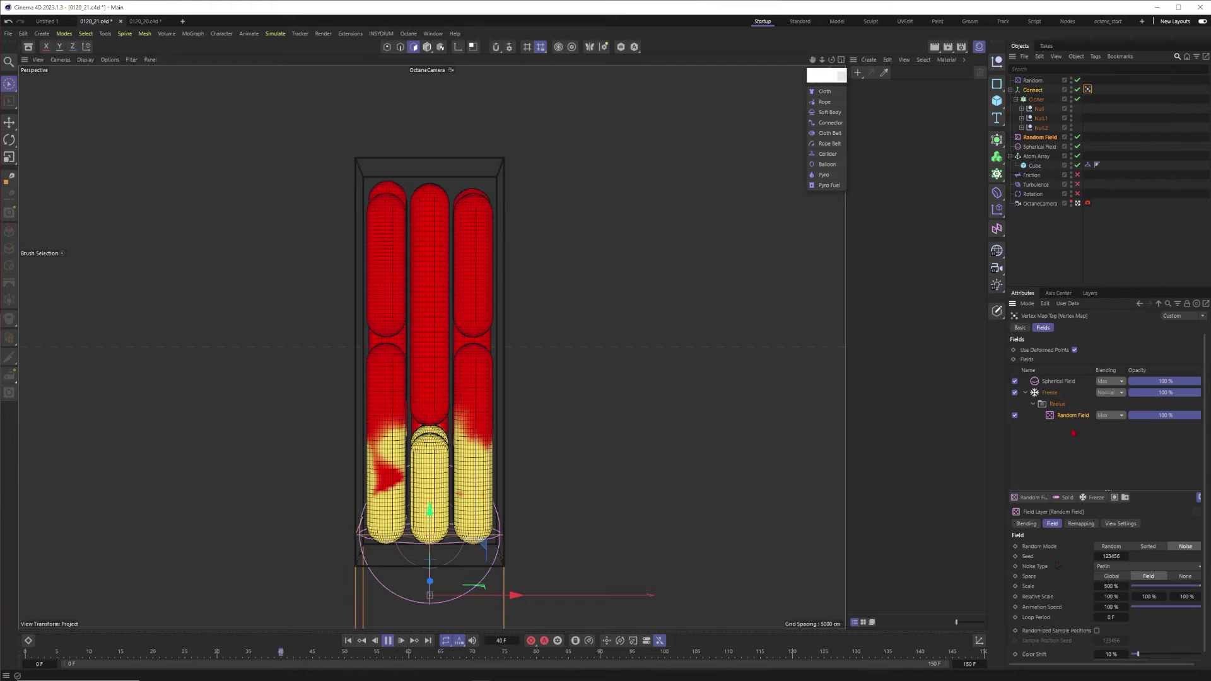
{"action": "left_click", "coordinate": [1108, 586]}
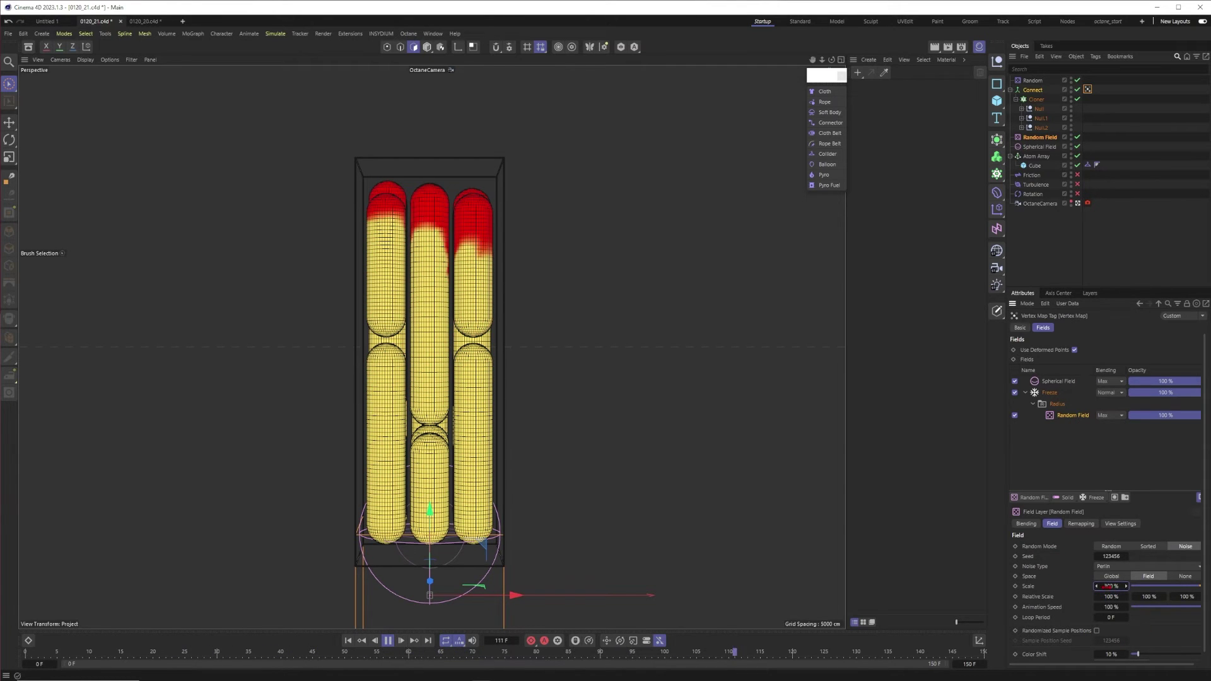
{"action": "key", "text": "Return"}
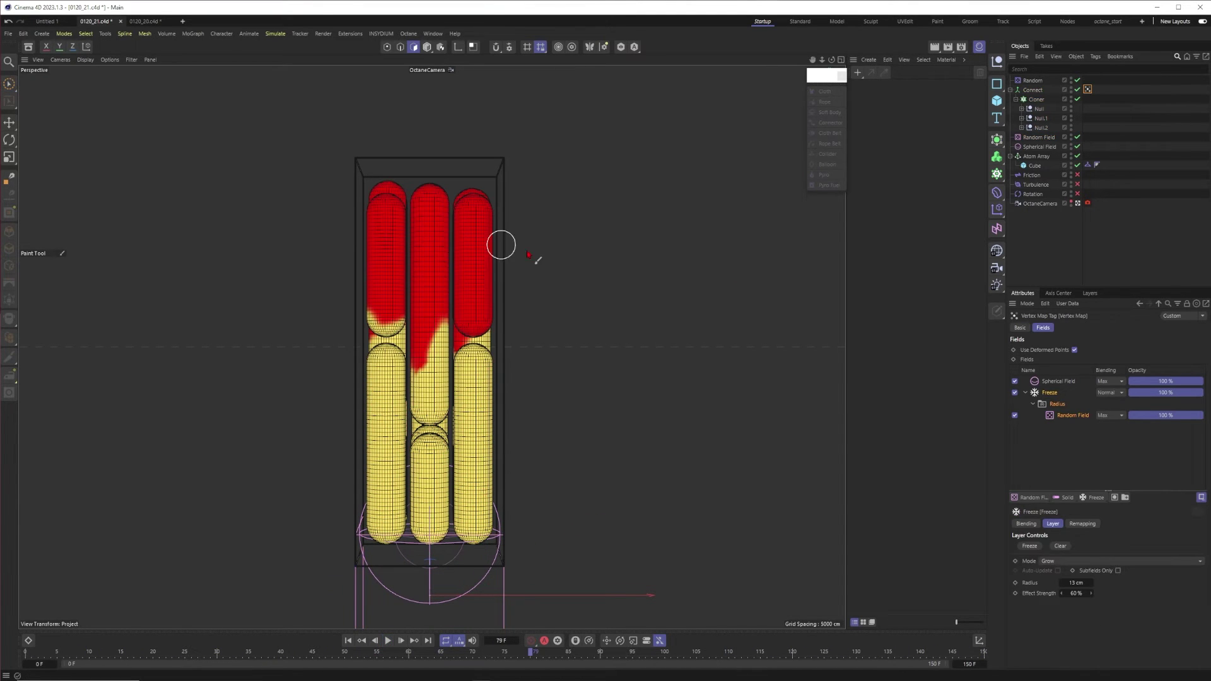
Add a Cloth simulation tag to the Connect object
{"action": "left_click", "coordinate": [1122, 116]}
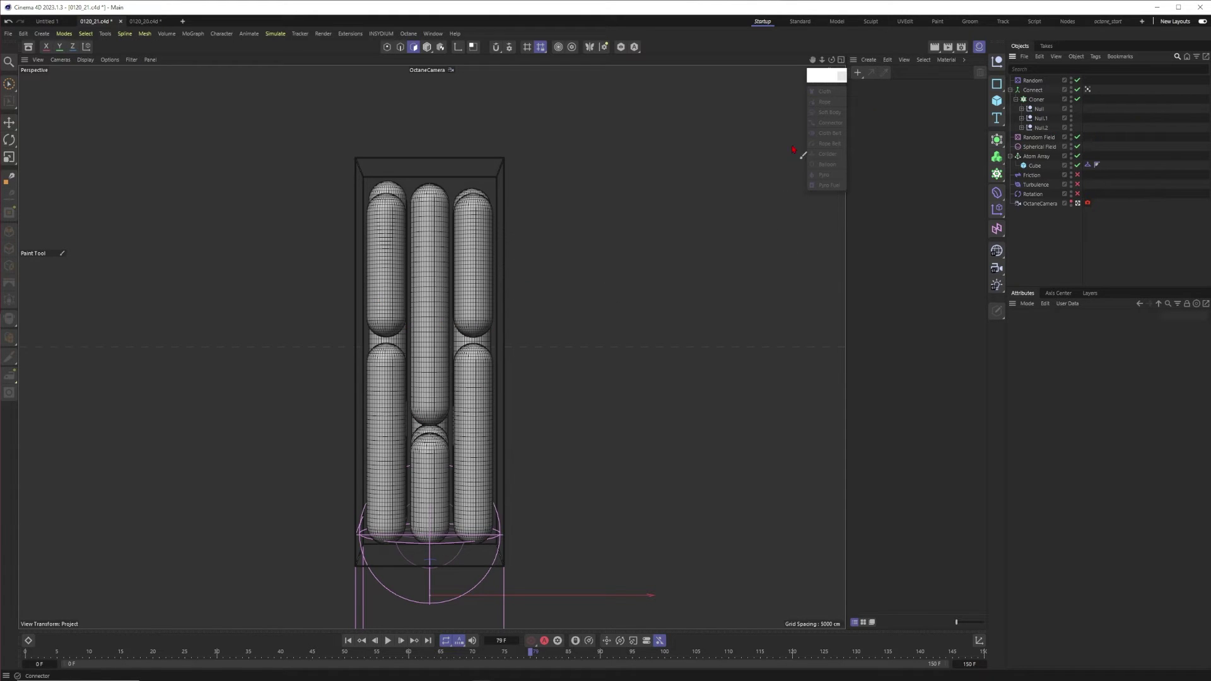
{"action": "left_click_drag", "start_coordinate": [825, 78], "coordinate": [817, 84]}
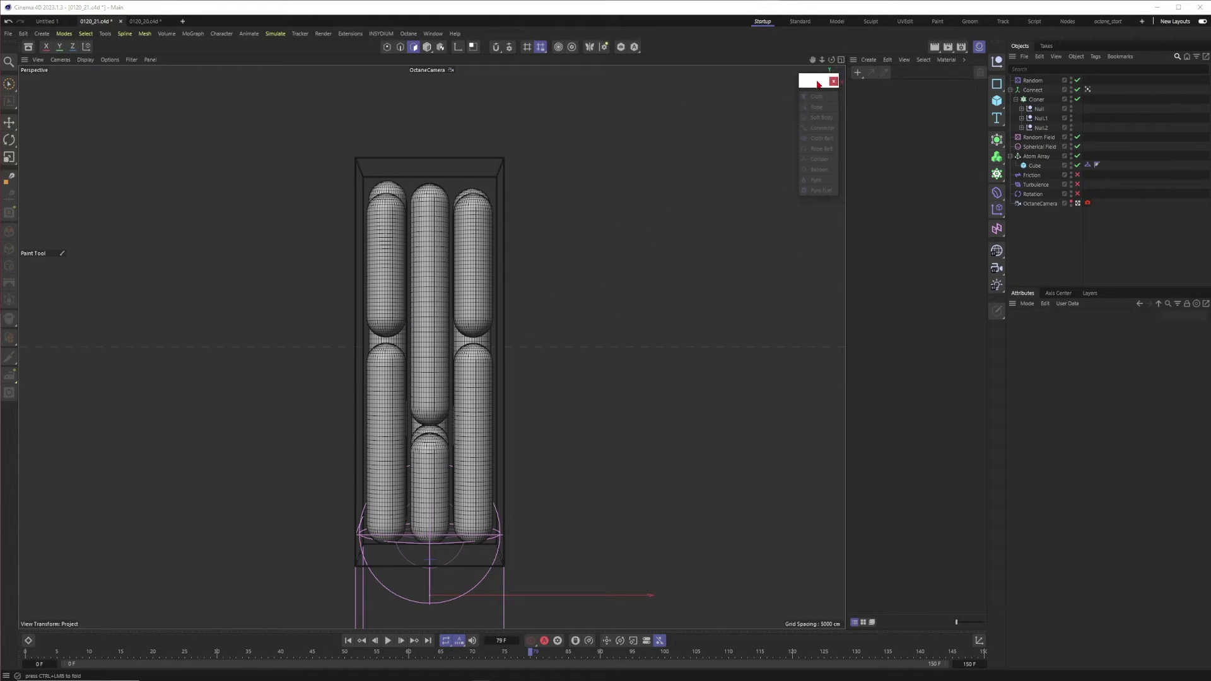
{"action": "left_click", "coordinate": [1034, 90]}
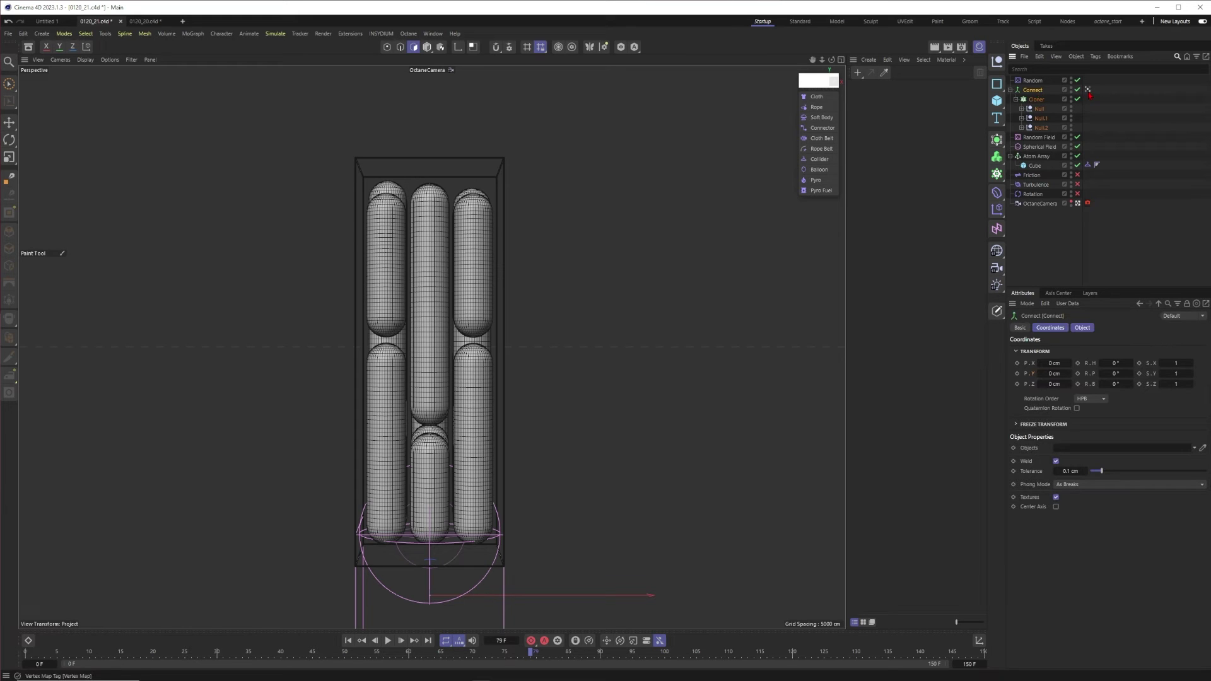
{"action": "right_click", "coordinate": [1035, 97]}
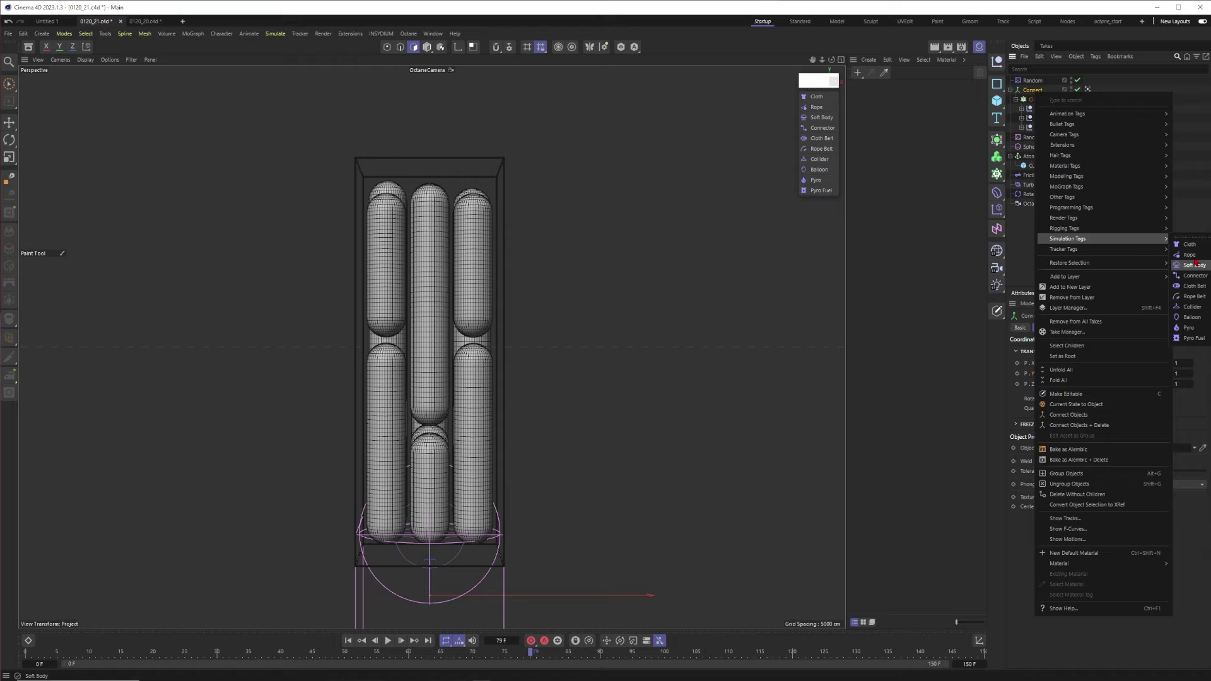
{"action": "left_click", "coordinate": [783, 106]}
{"action": "left_click_drag", "start_coordinate": [818, 81], "coordinate": [824, 84]}
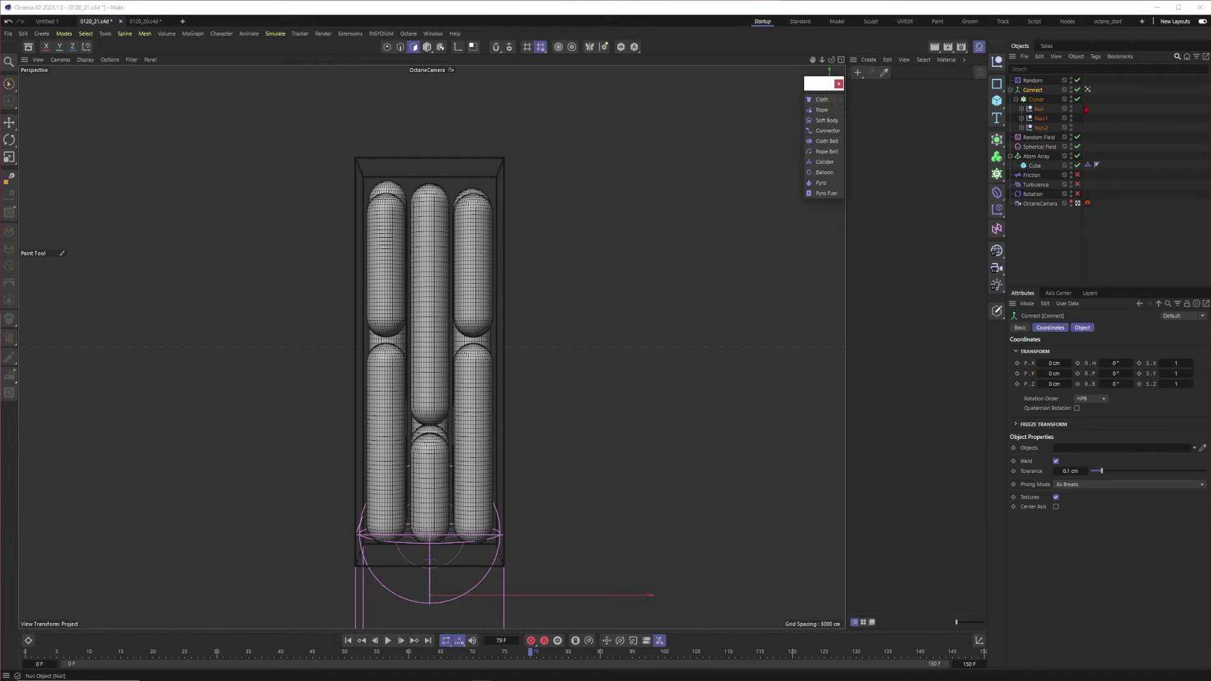
{"action": "left_click", "coordinate": [821, 101]}
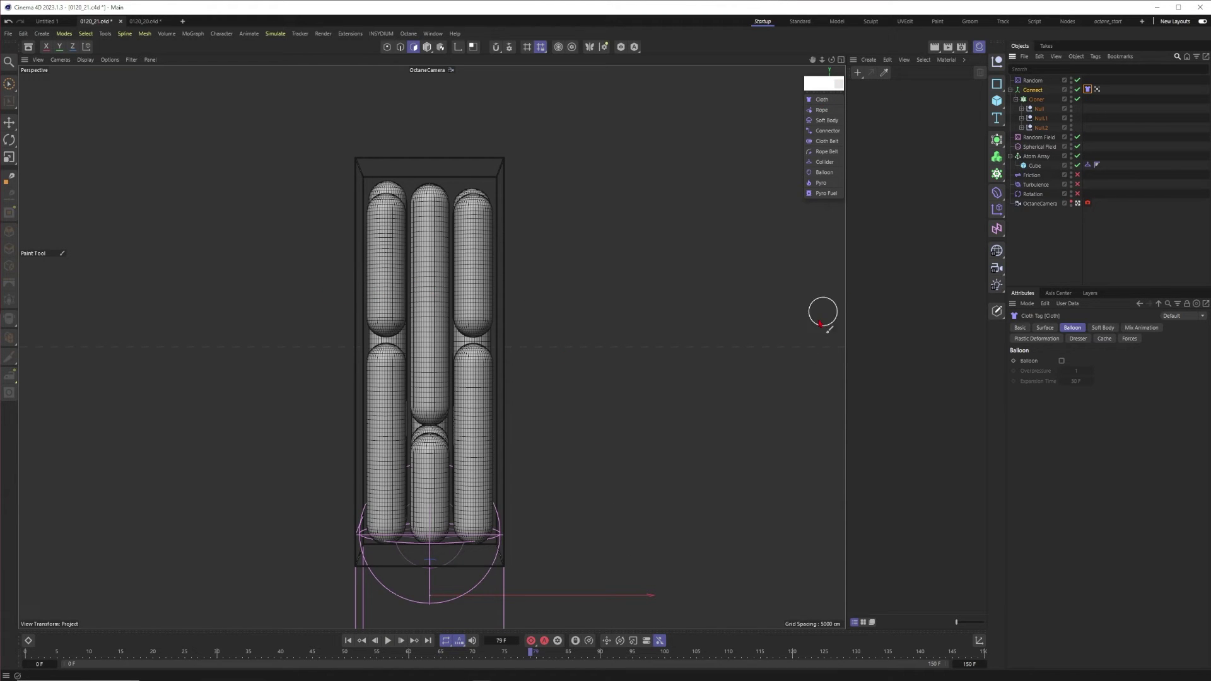
Review the project's simulation scene settings, including gravity and the listed elements and forces
{"action": "key", "text": "ctrl+d"}
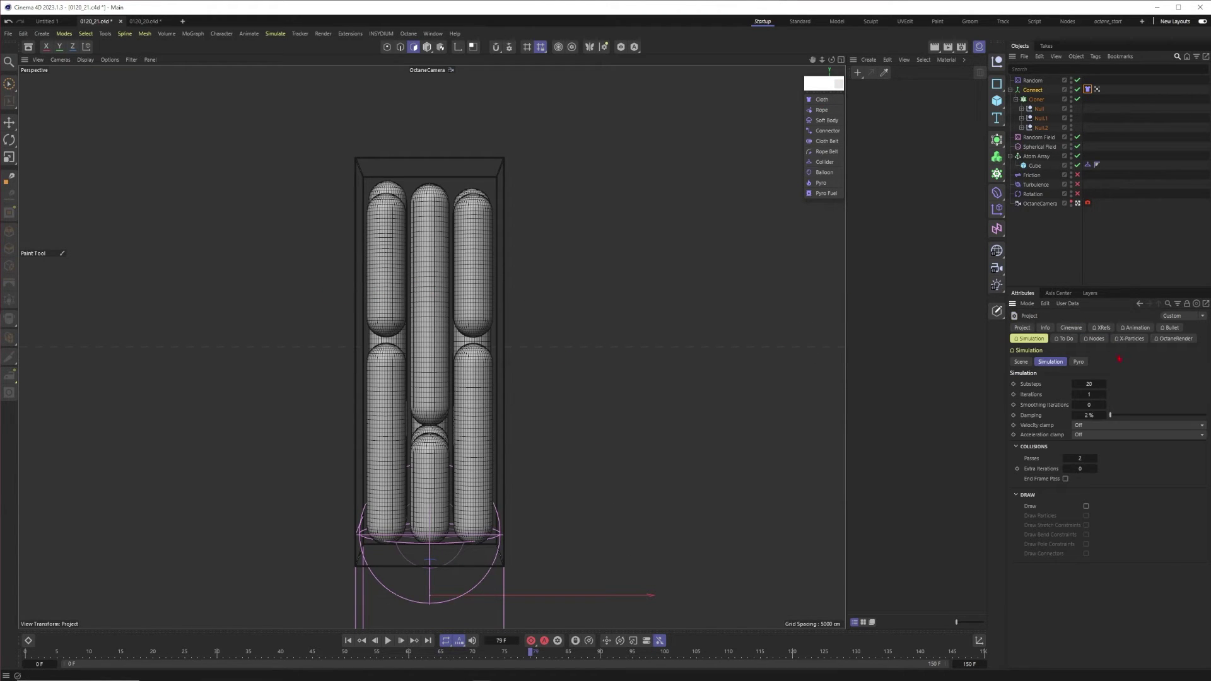
{"action": "left_click", "coordinate": [1021, 361]}
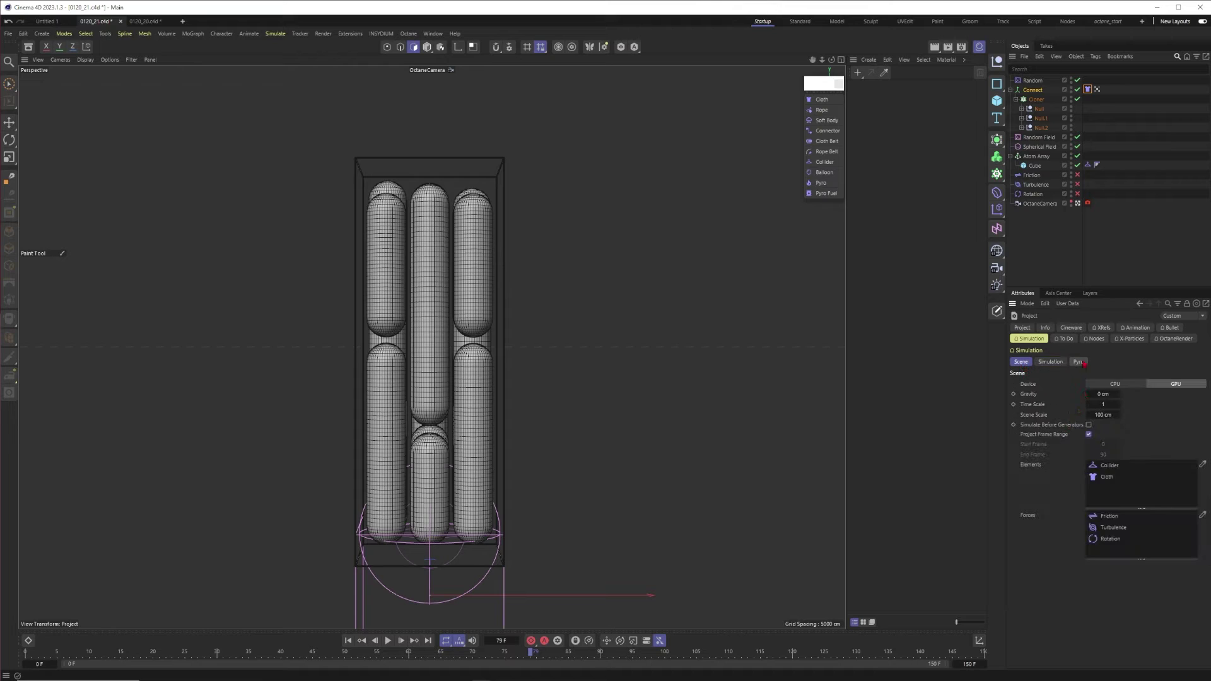
{"action": "left_click", "coordinate": [1058, 259]}
{"action": "left_click", "coordinate": [1087, 89]}
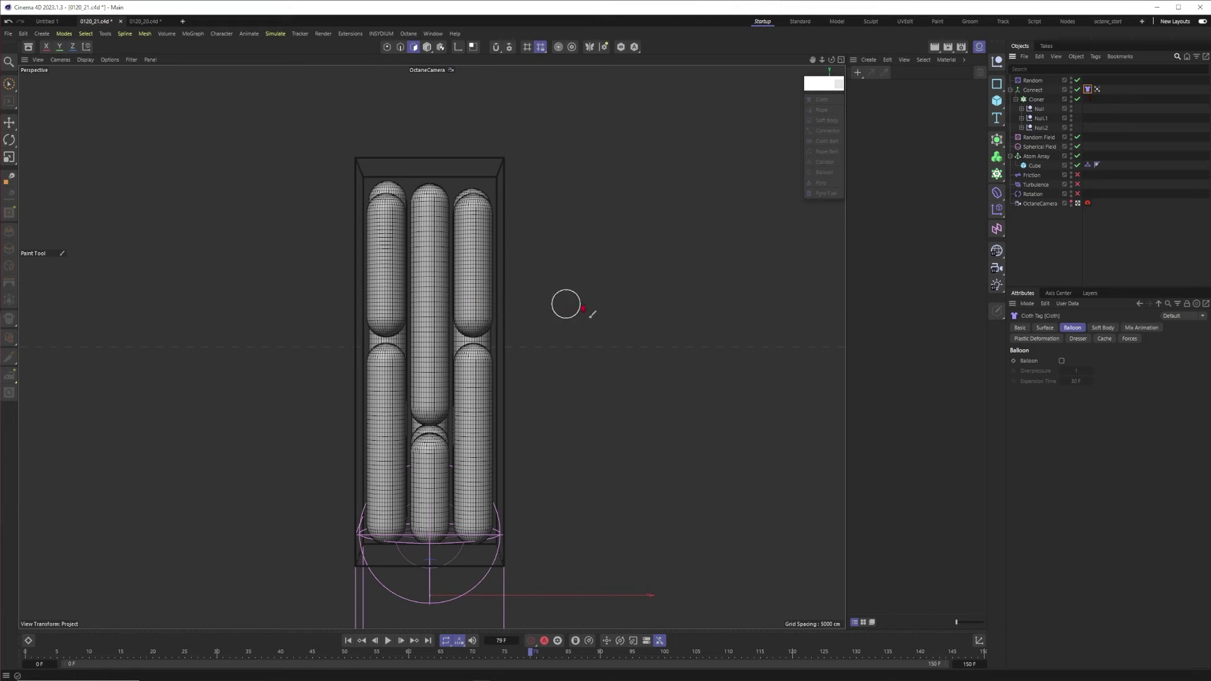
Enable the Turbulence force and play the cloth simulation from the start
{"action": "left_click", "coordinate": [1036, 185]}
{"action": "left_click", "coordinate": [275, 34]}
{"action": "mouse_move", "coordinate": [285, 53]}
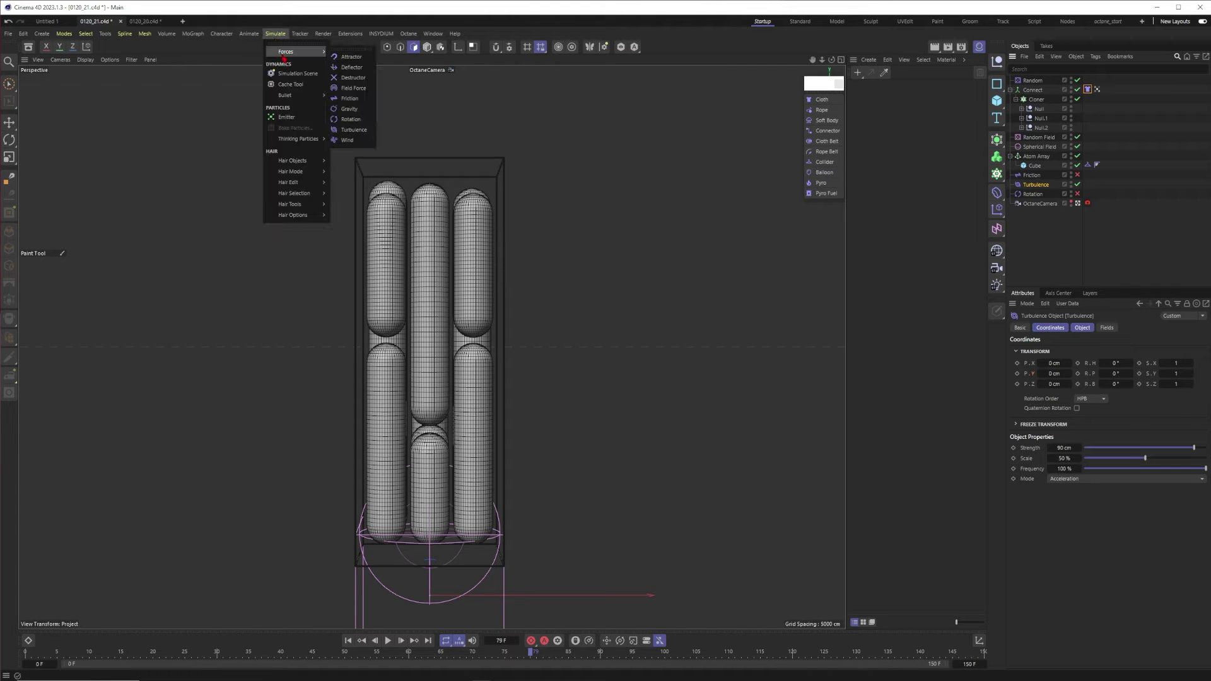
{"action": "left_click", "coordinate": [1089, 254]}
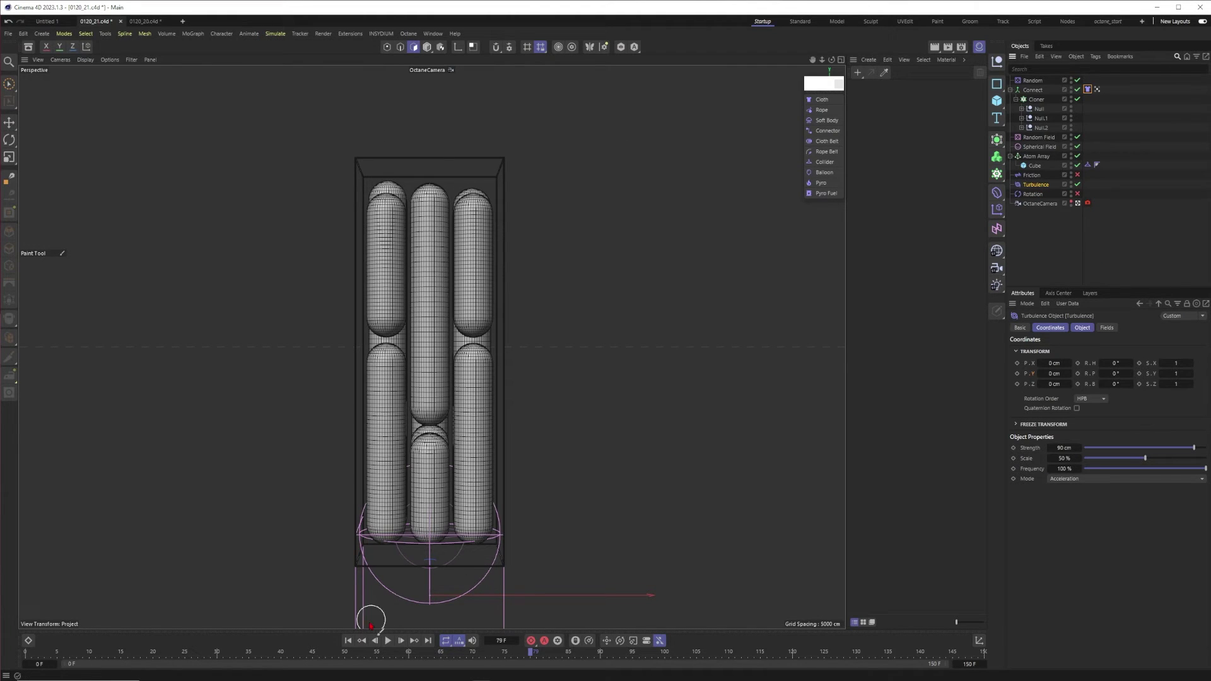
{"action": "left_click", "coordinate": [348, 640]}
{"action": "left_click", "coordinate": [399, 639]}
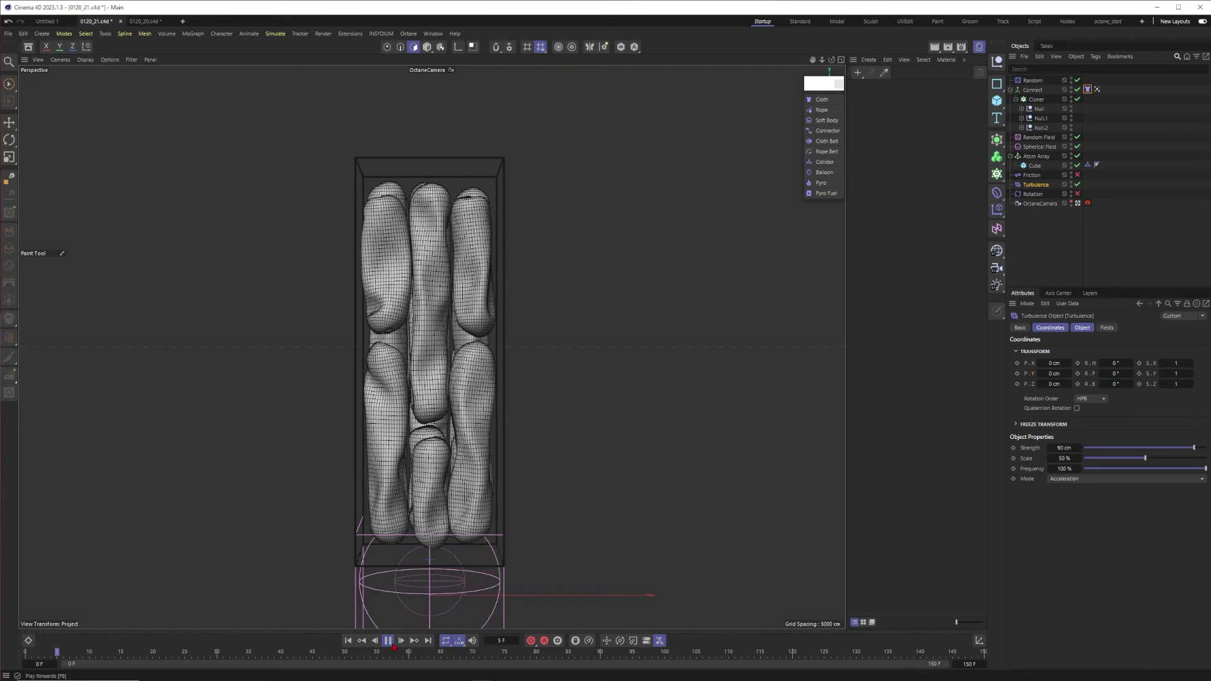
{"action": "left_click", "coordinate": [387, 640]}
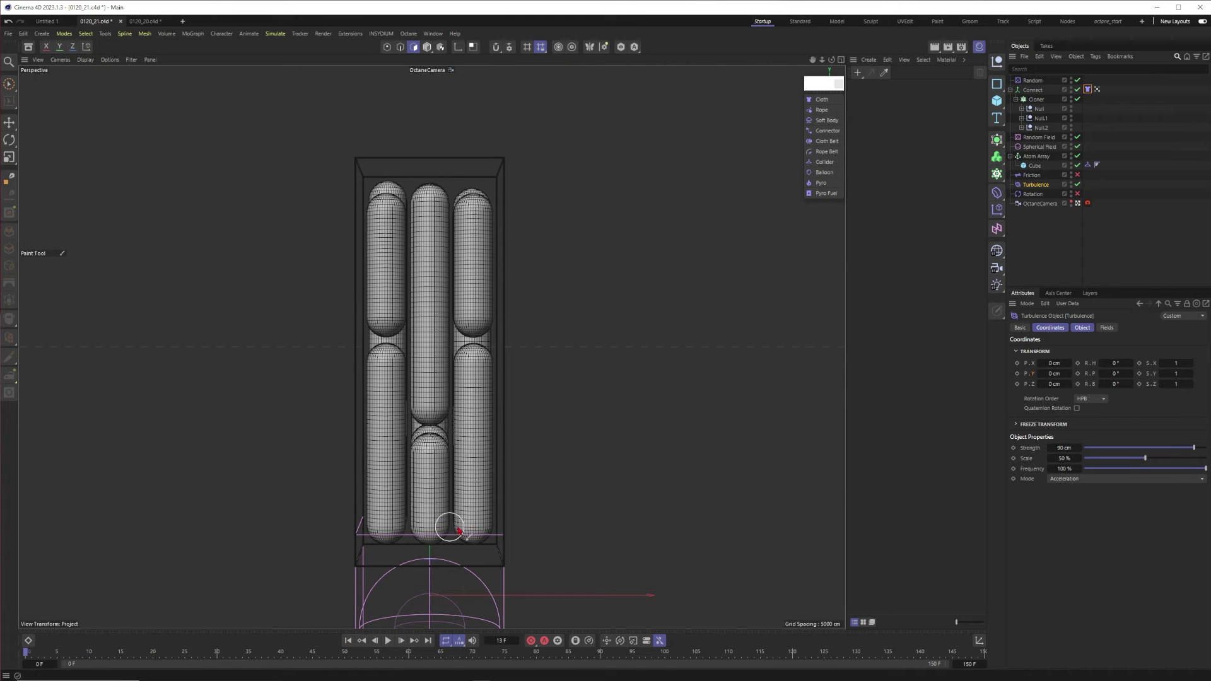
Turn on With Pins in the cloth's mix animation, use the Connect object's vertex map as its map, and play the simulation
{"action": "left_click", "coordinate": [1090, 99]}
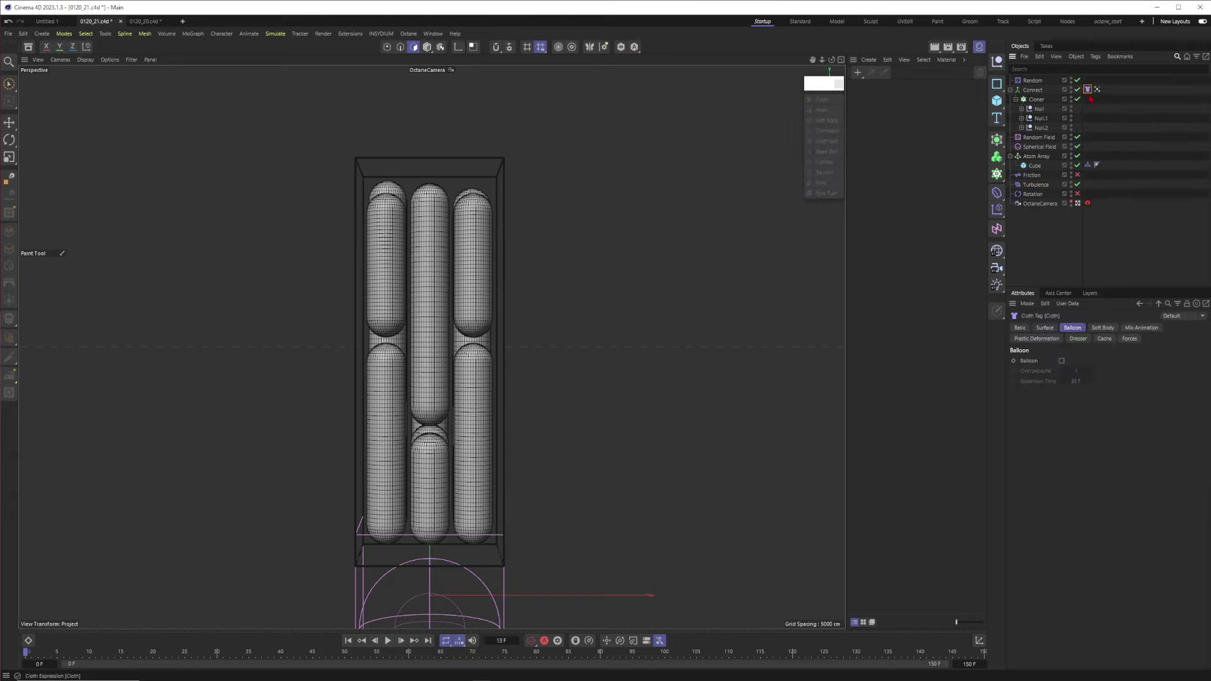
{"action": "left_click", "coordinate": [1140, 328]}
{"action": "left_click", "coordinate": [1056, 361]}
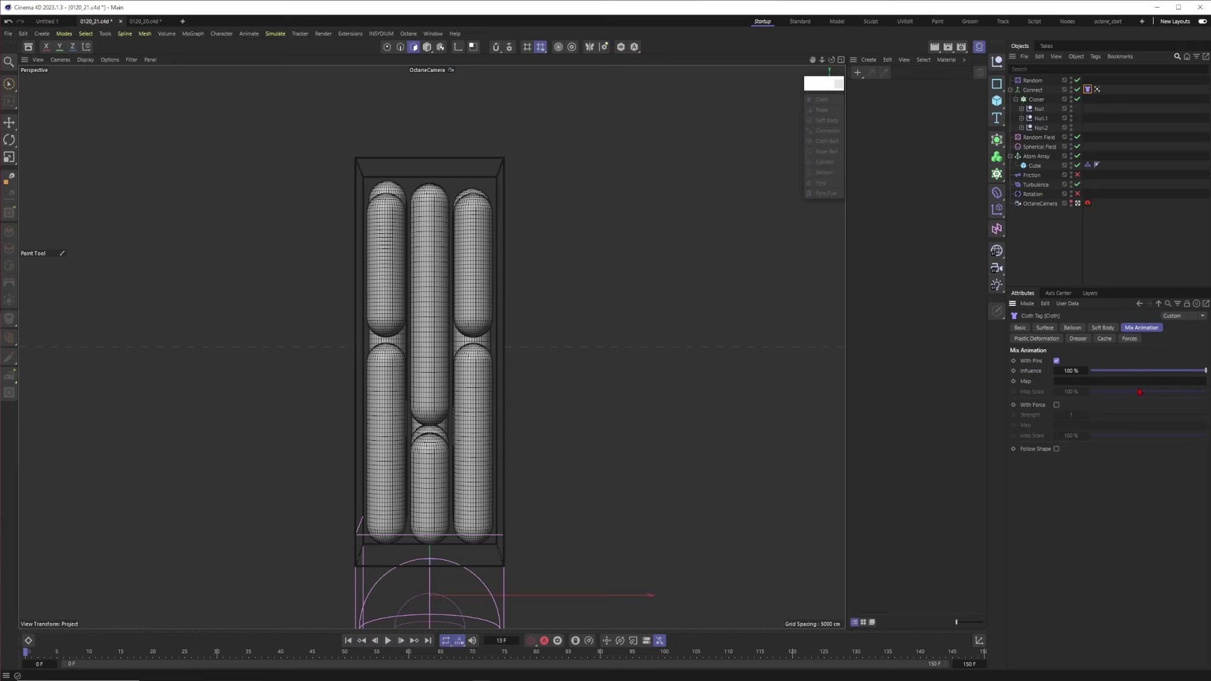
{"action": "left_click_drag", "start_coordinate": [1154, 371], "coordinate": [1046, 383]}
{"action": "key", "text": "ctrl+z"}
{"action": "left_click_drag", "start_coordinate": [1097, 89], "coordinate": [1130, 329]}
{"action": "left_click_drag", "start_coordinate": [1075, 381], "coordinate": [1076, 383]}
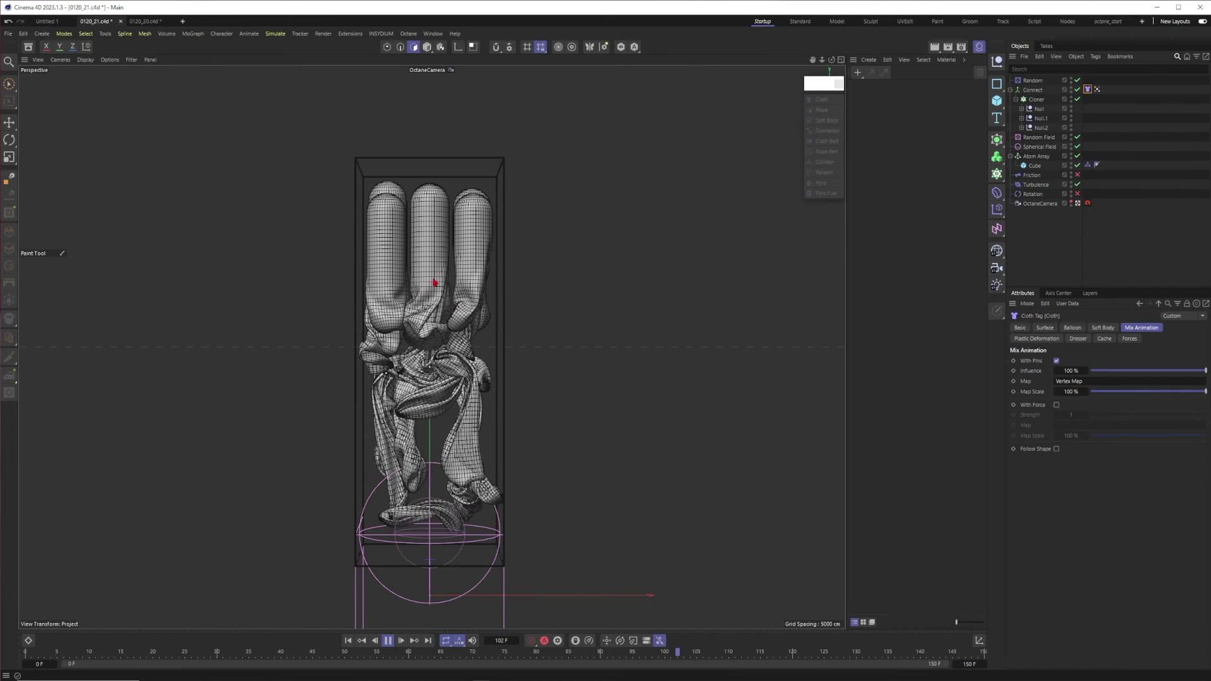
{"action": "left_click", "coordinate": [348, 640]}
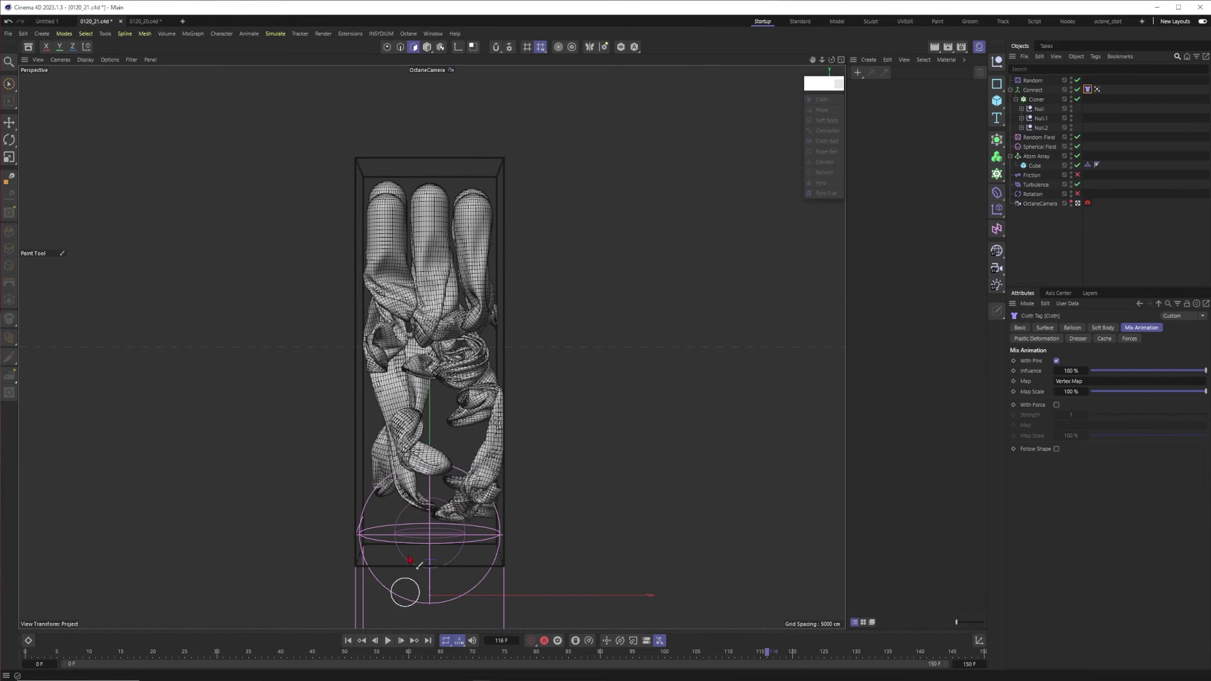
Enable Balloon on the cloth with an overpressure of 1.5 and play the simulation from the start
{"action": "left_click", "coordinate": [1072, 327]}
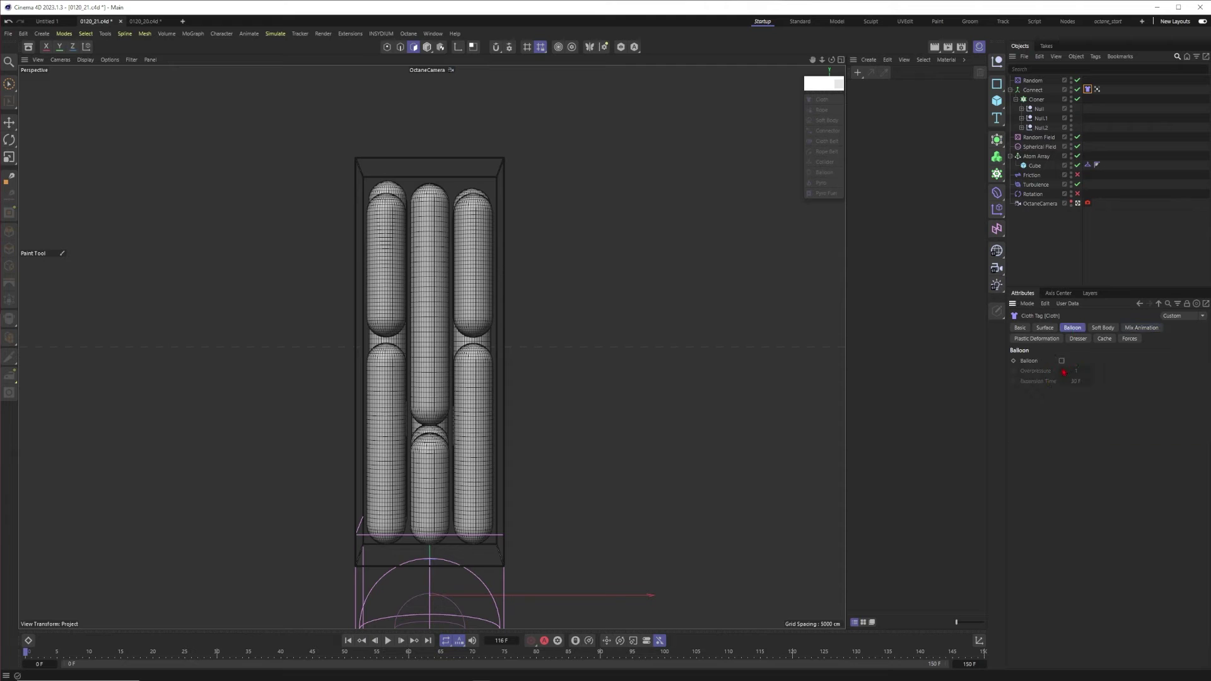
{"action": "left_click", "coordinate": [1061, 361]}
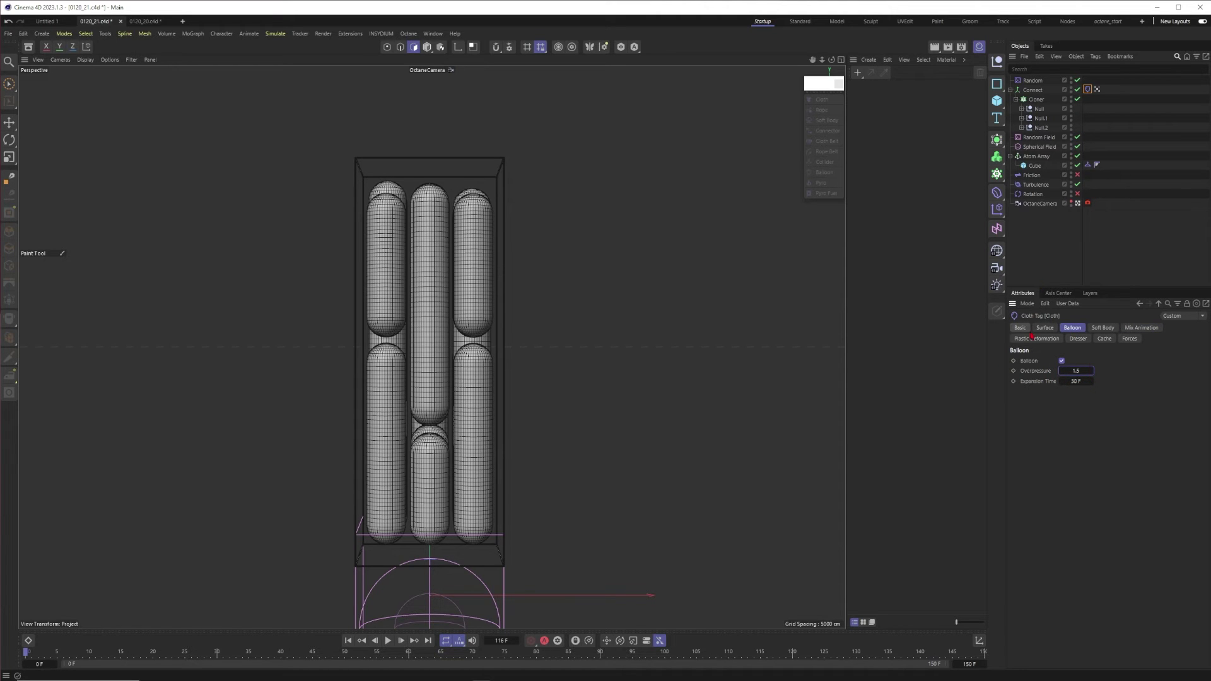
{"action": "key", "text": "shift+f"}
{"action": "key", "text": "F8"}
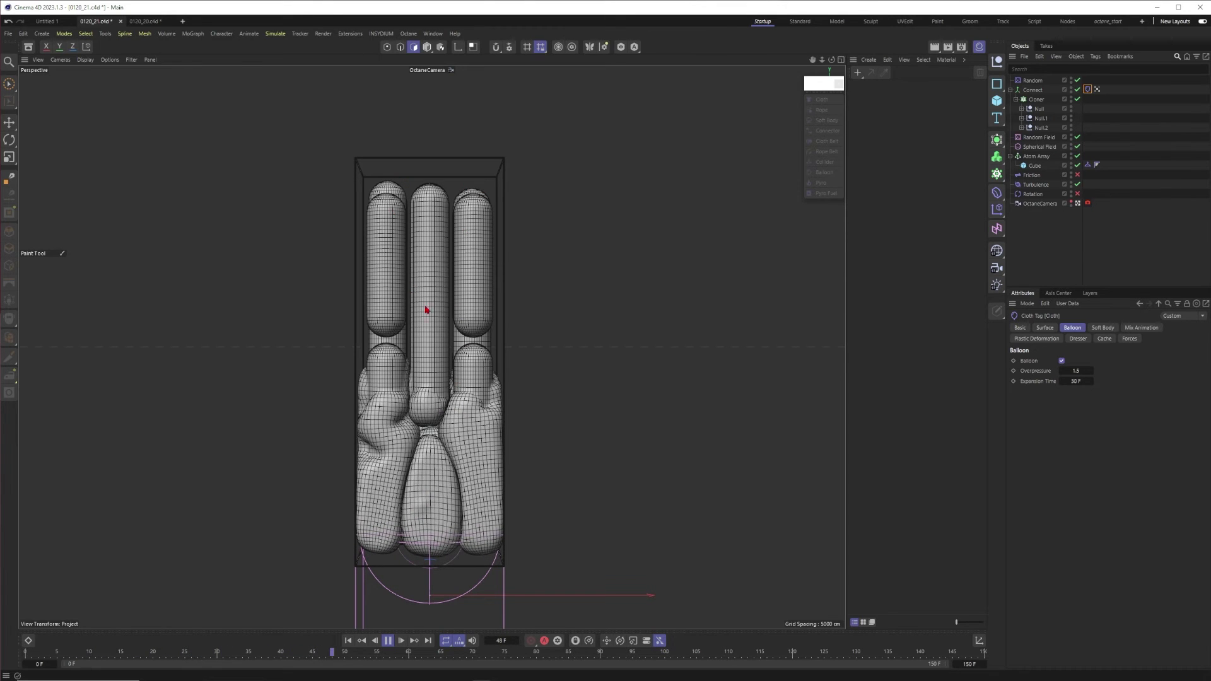
Set the balloon overpressure to 1.2 and replay the simulation
{"action": "left_click", "coordinate": [388, 640]}
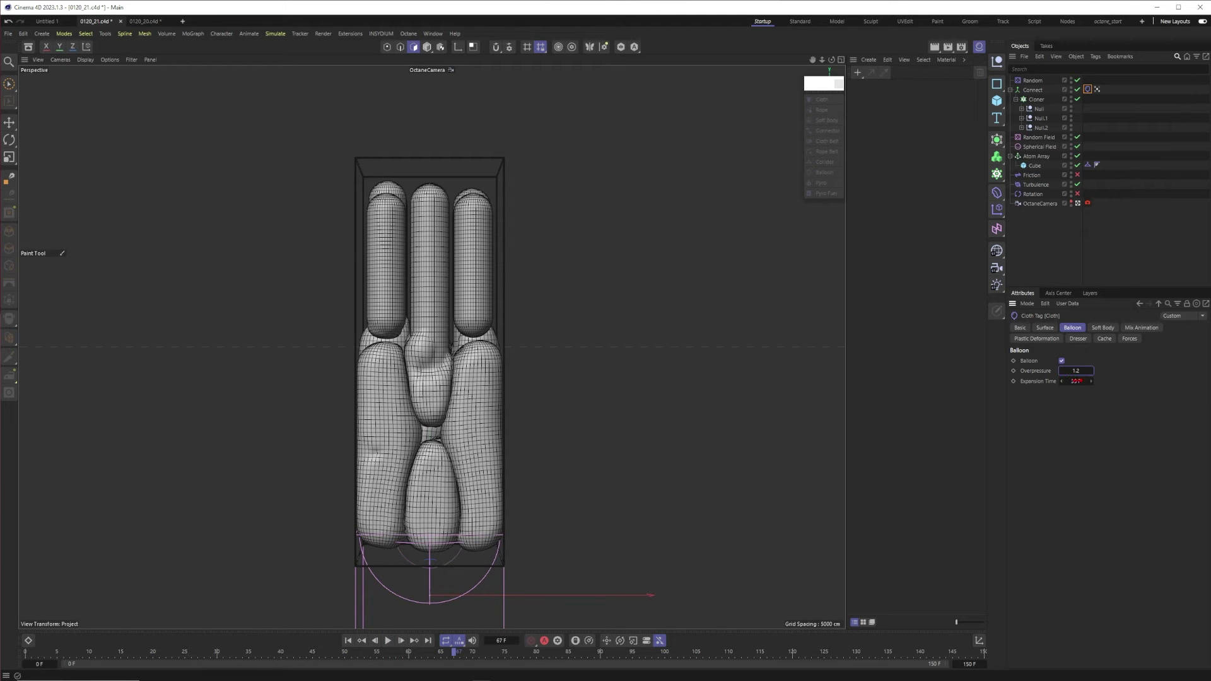
{"action": "left_click", "coordinate": [387, 640]}
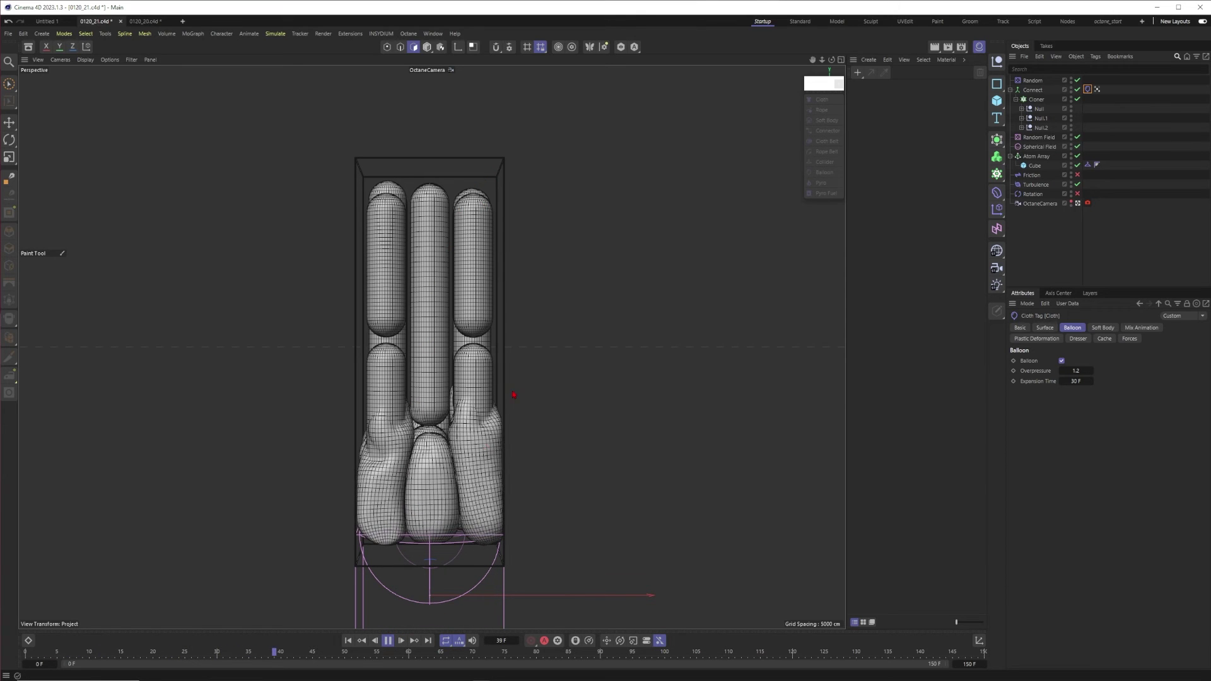
{"action": "left_click", "coordinate": [388, 642]}
Test the simulation with Use Collider switched off on the cube, and restore the option
{"action": "left_click", "coordinate": [1087, 164]}
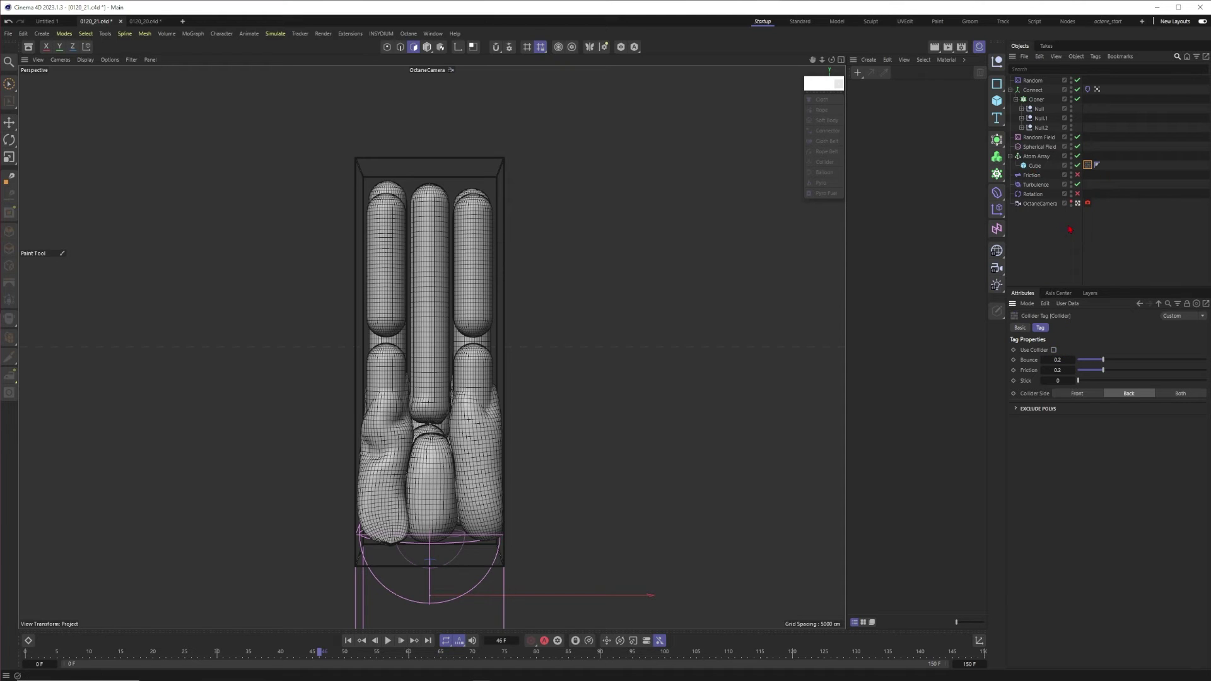
{"action": "left_click", "coordinate": [387, 640]}
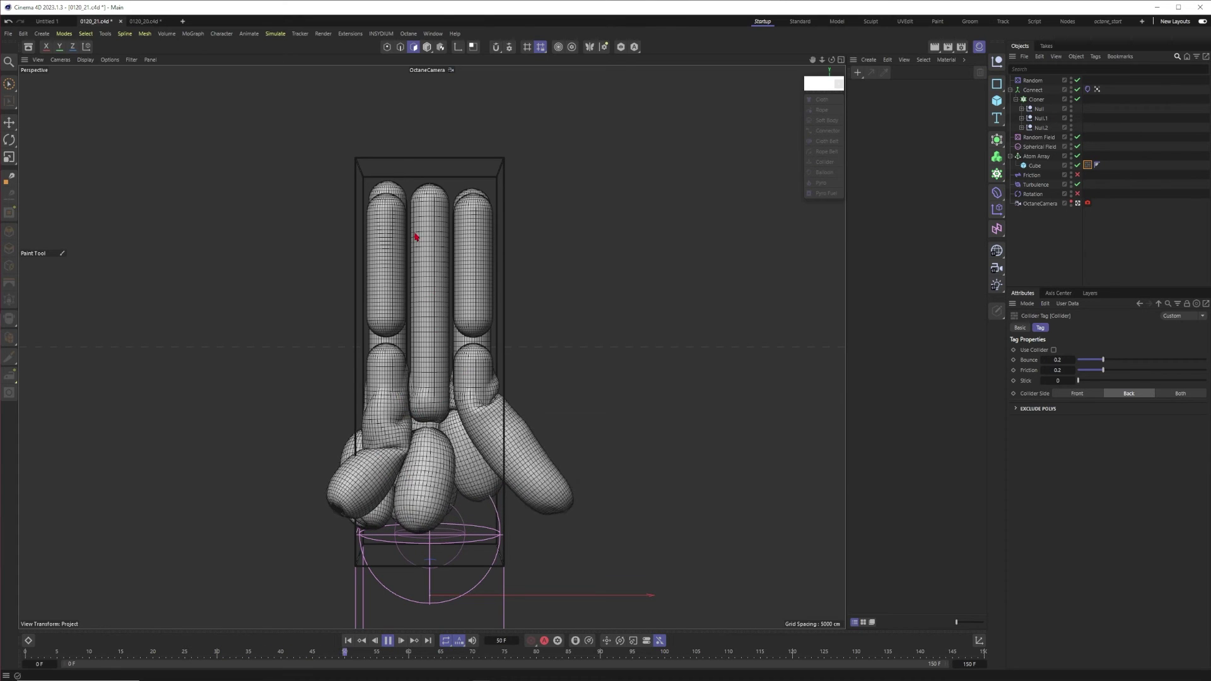
{"action": "left_click", "coordinate": [388, 640]}
{"action": "left_click", "coordinate": [348, 640]}
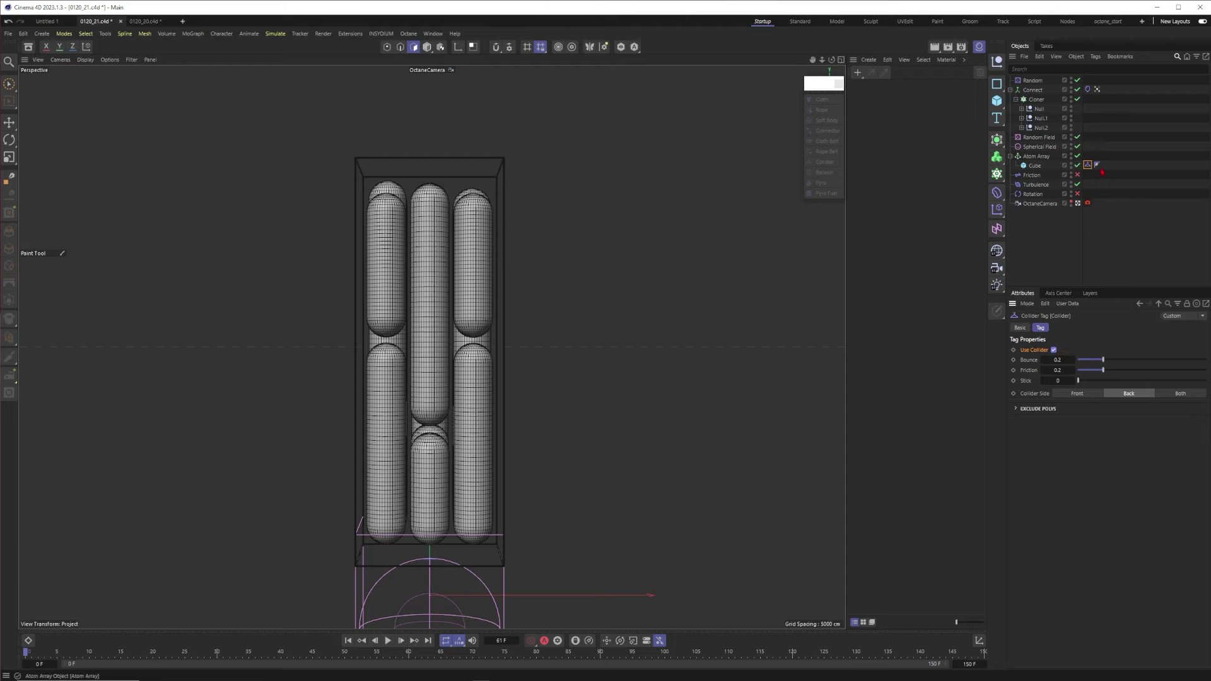
{"action": "left_click", "coordinate": [1050, 243]}
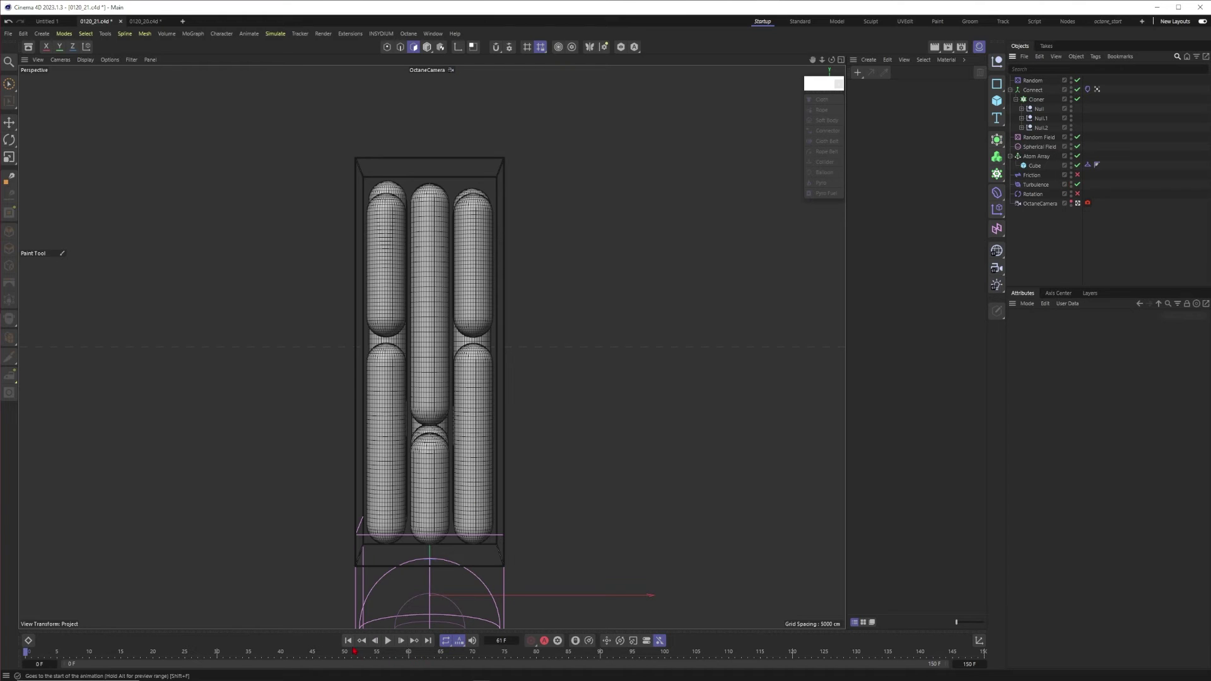
Check the Friction force's animated strength with the cloth tag temporarily disabled, and enable the Friction force
{"action": "left_click", "coordinate": [1033, 176]}
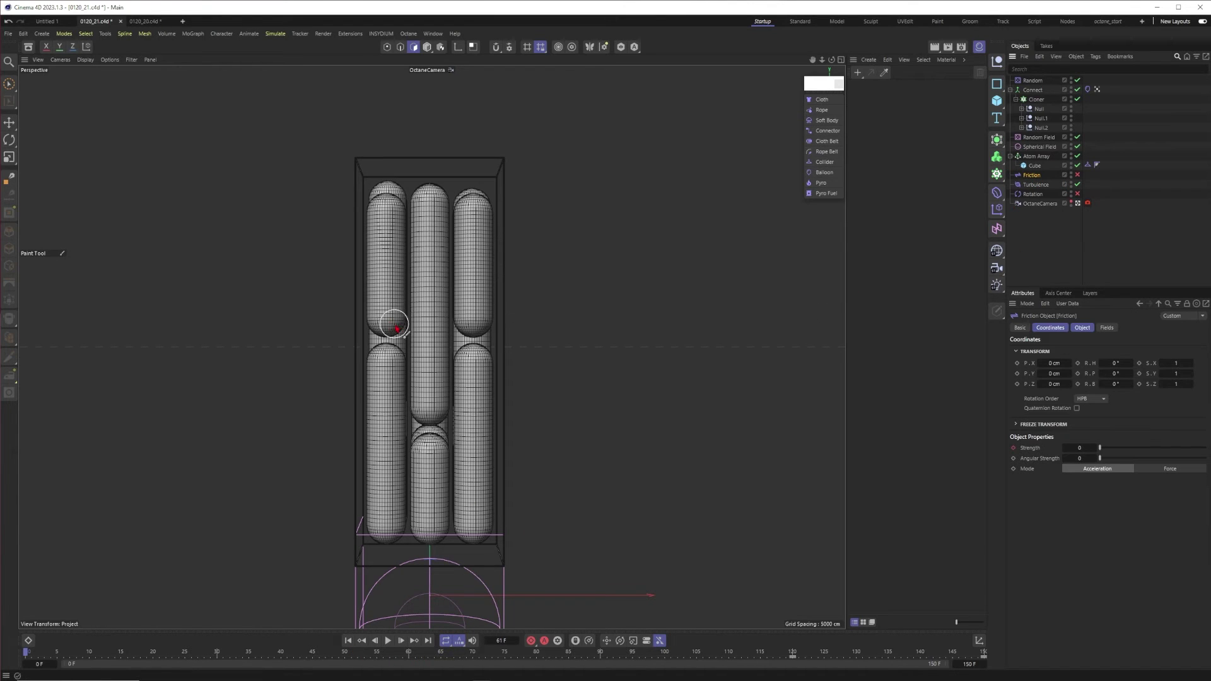
{"action": "right_click", "coordinate": [1033, 450]}
{"action": "left_click", "coordinate": [1019, 437]}
{"action": "left_click", "coordinate": [1087, 89]}
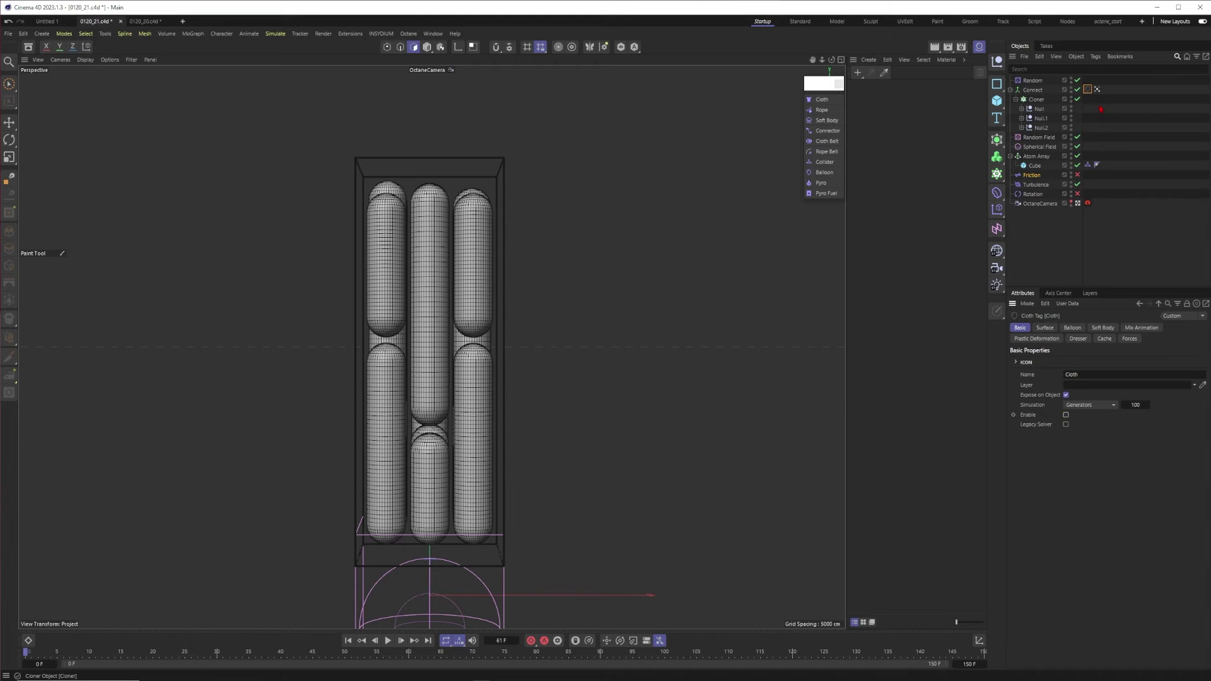
{"action": "left_click", "coordinate": [1038, 175]}
{"action": "left_click", "coordinate": [1105, 228]}
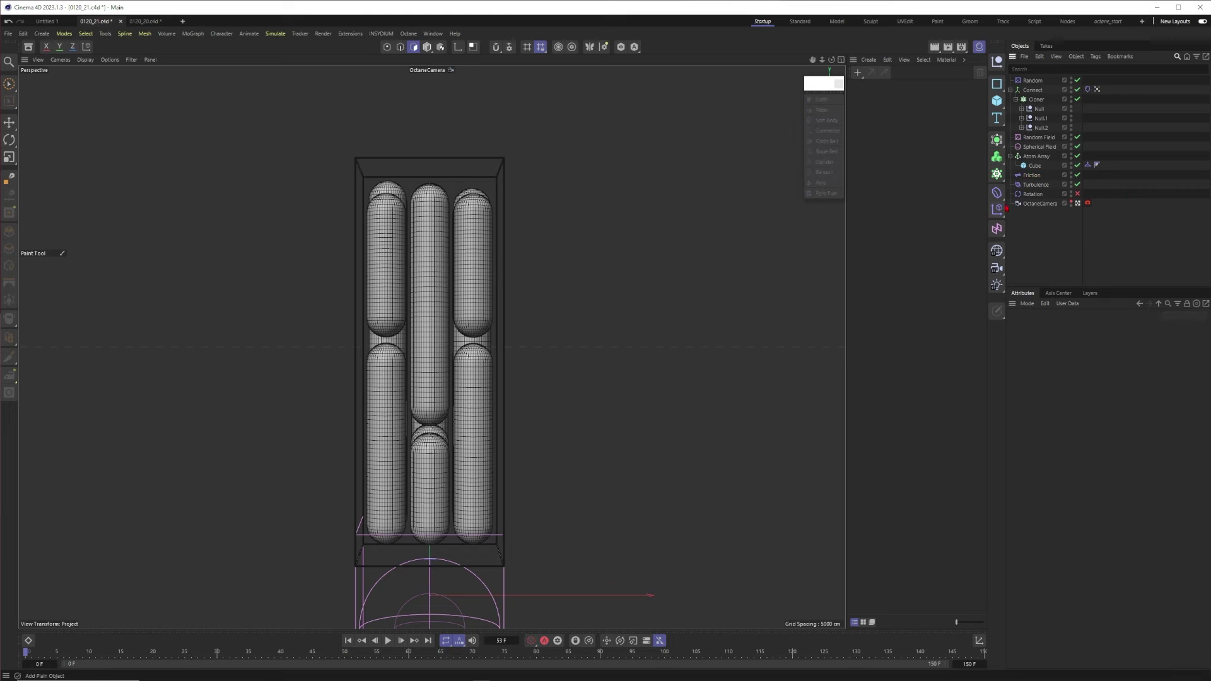
Enable the Rotation force with an angle speed of 100 and inspect its placement outside the Octane camera view
{"action": "left_click", "coordinate": [1034, 194]}
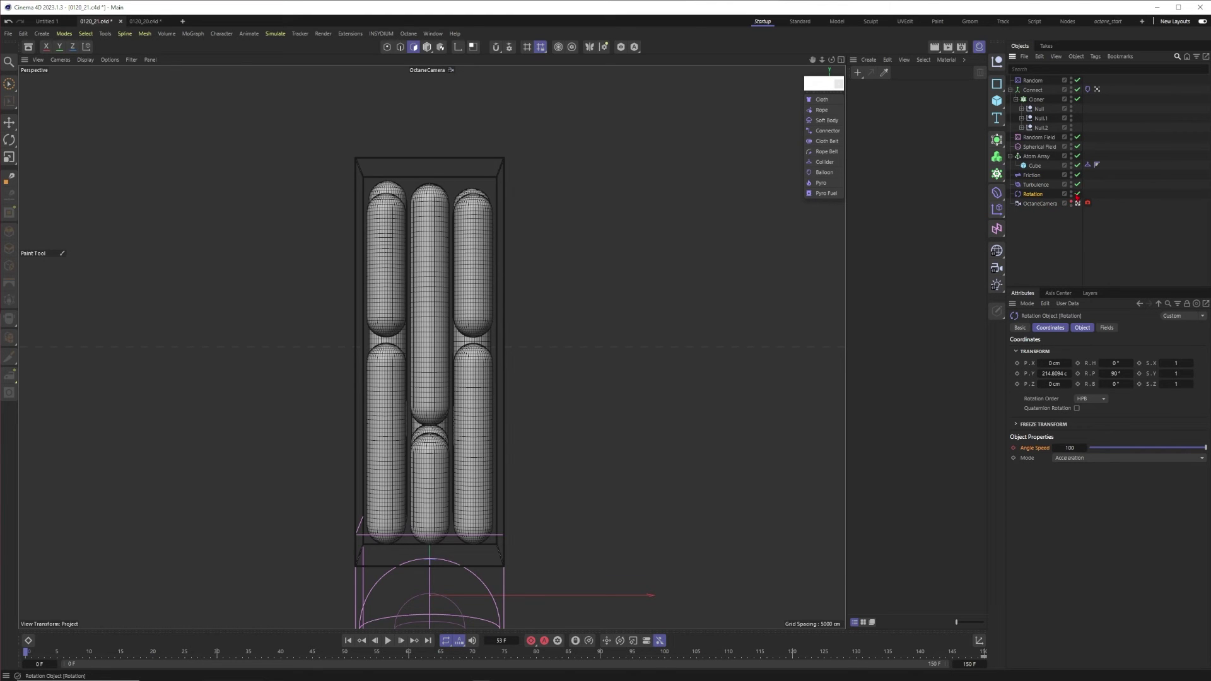
{"action": "left_click", "coordinate": [1077, 203]}
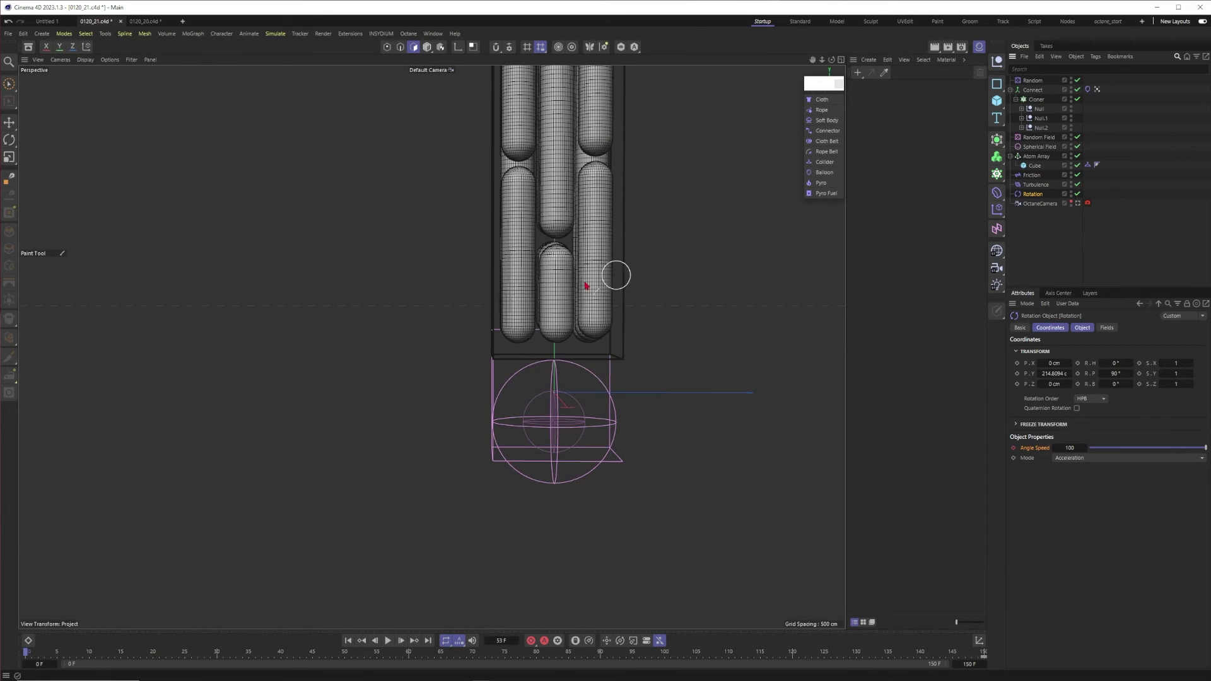
{"action": "scroll", "coordinate": [534, 313], "scroll_direction": "down", "scroll_amount": 3}
{"action": "left_click", "coordinate": [9, 84]}
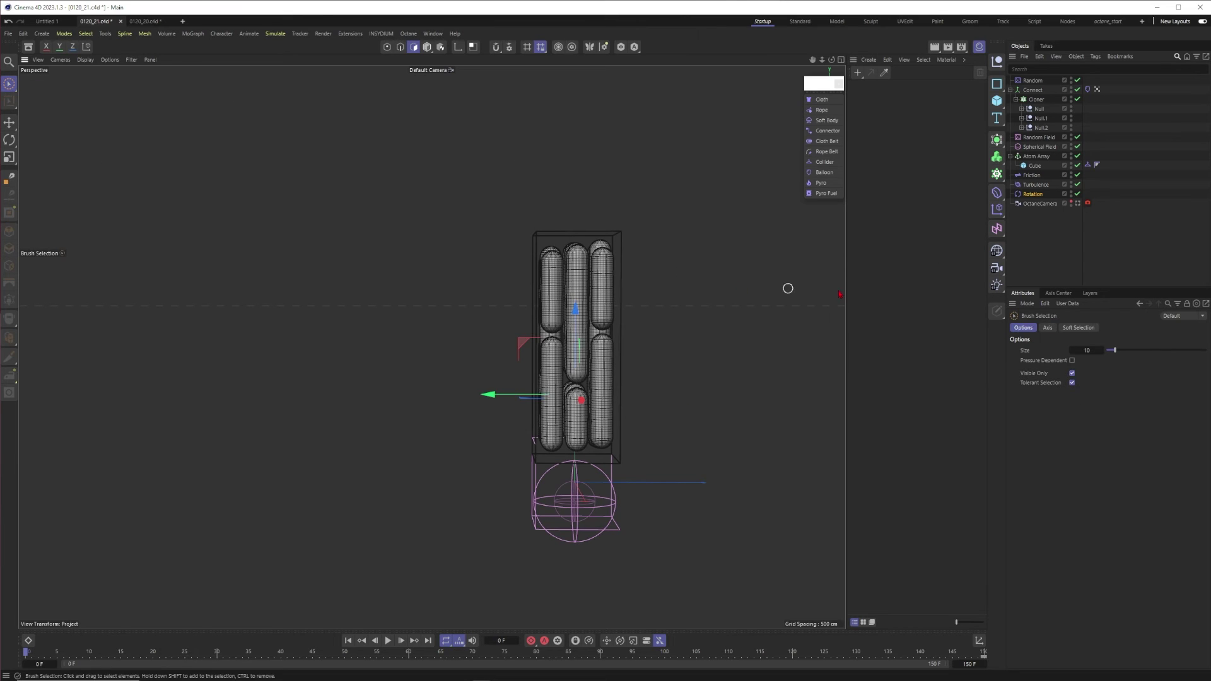
{"action": "left_click", "coordinate": [275, 34]}
{"action": "mouse_move", "coordinate": [296, 51]}
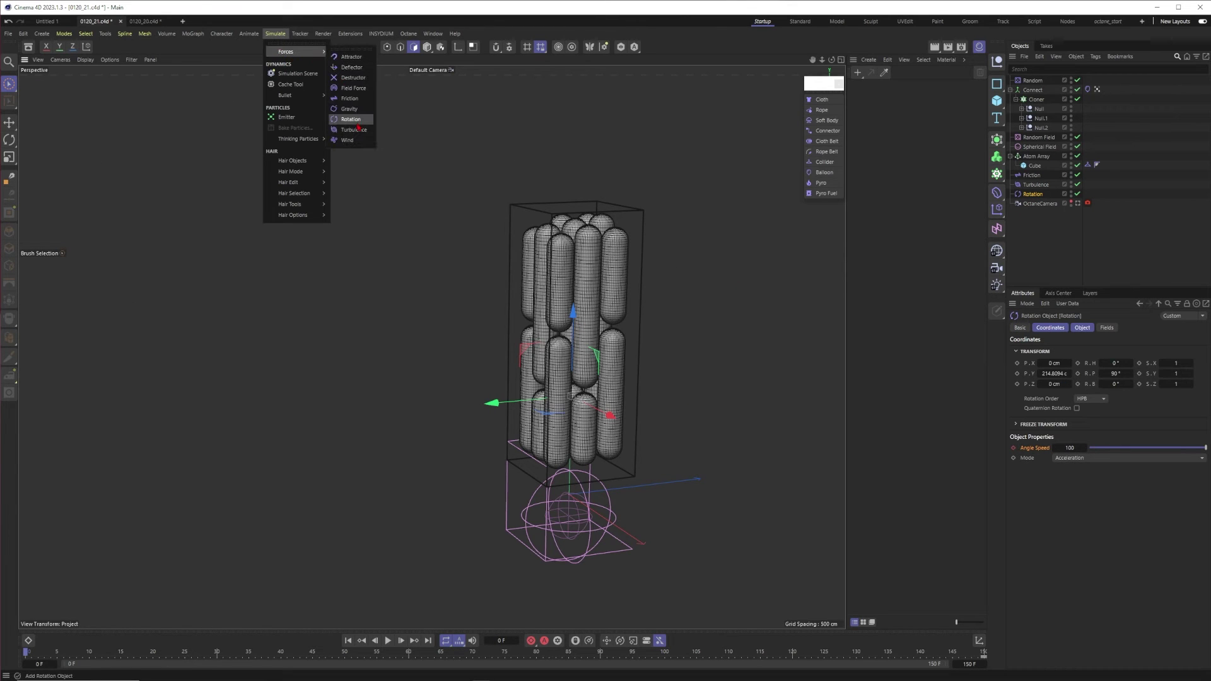
{"action": "left_click", "coordinate": [435, 202]}
{"action": "scroll", "coordinate": [572, 353], "scroll_direction": "up", "scroll_amount": 3}
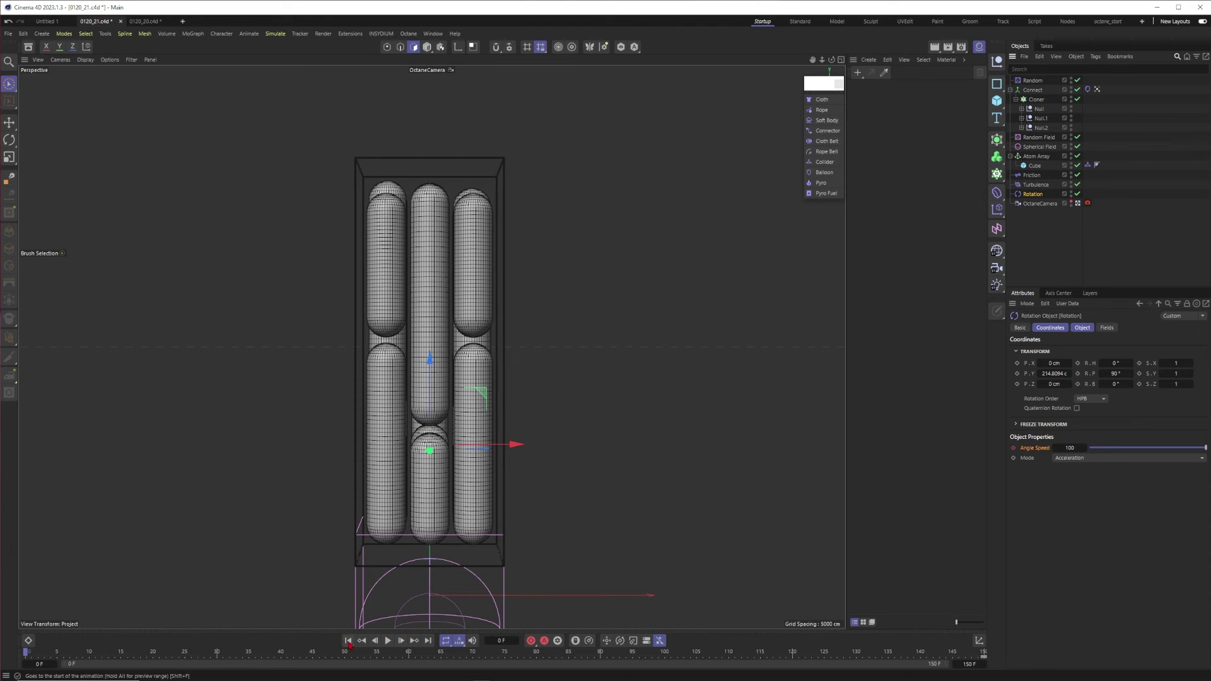
Play the twisting simulation and move the Friction force's strength keyframes to frames 100 and 130
{"action": "key", "text": "space"}
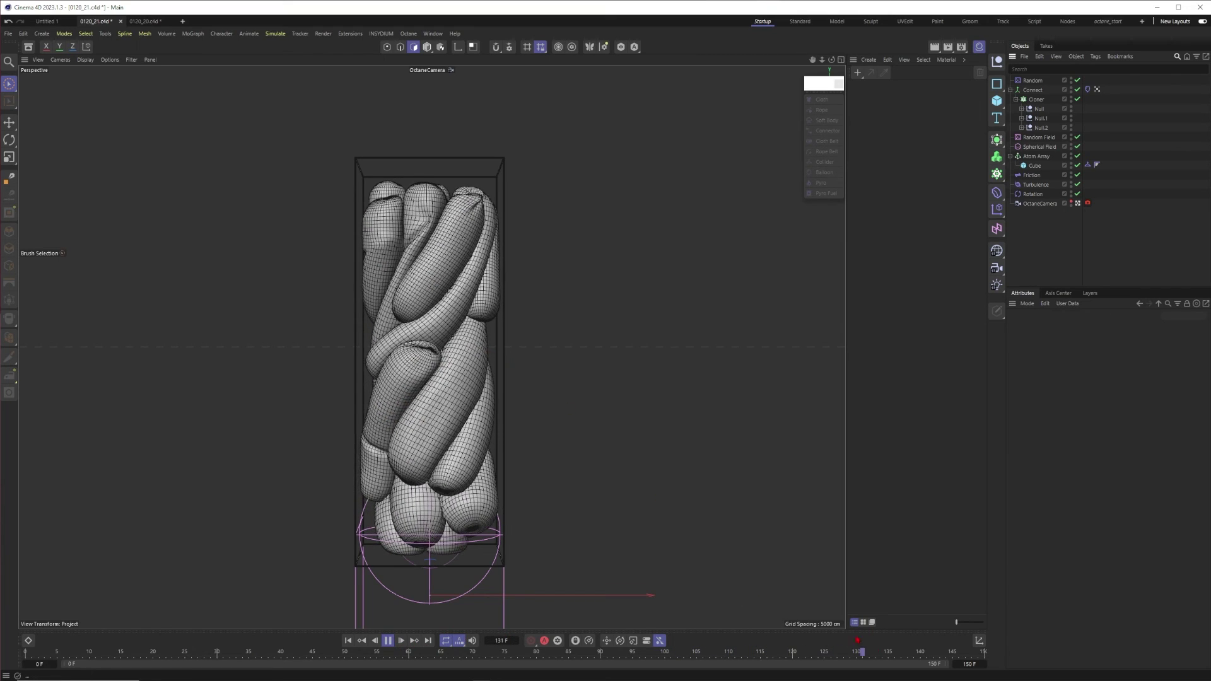
{"action": "left_click", "coordinate": [1032, 176]}
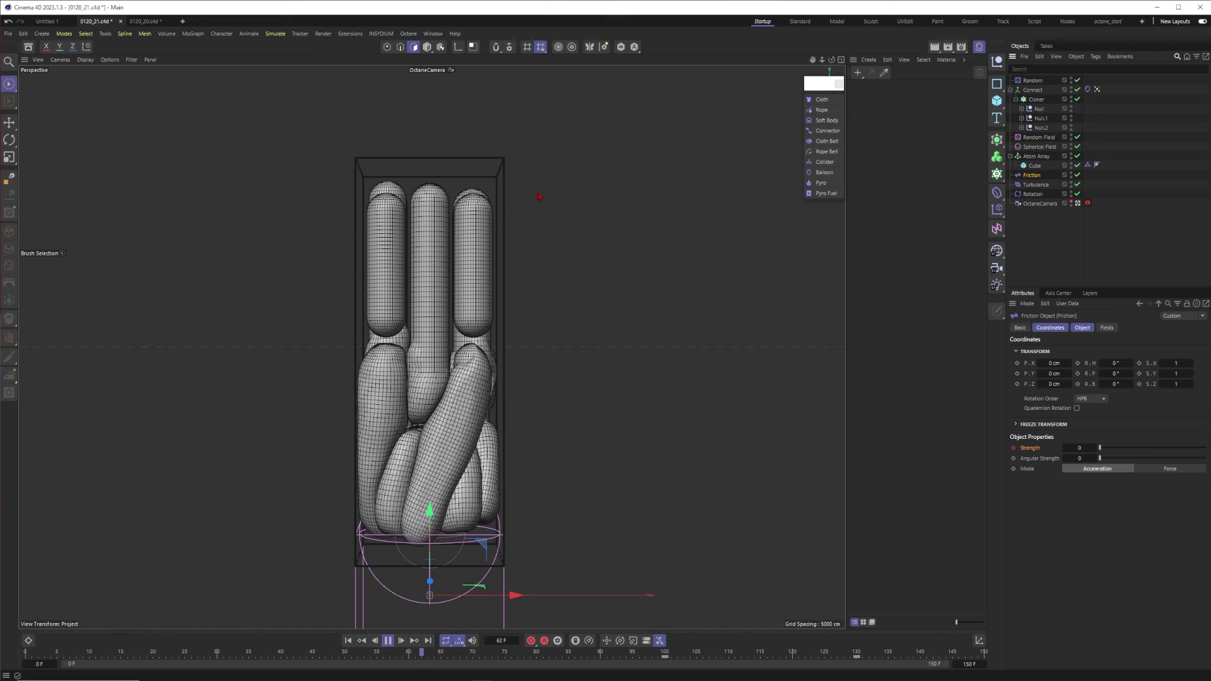
Delete the Collider tag from the cube and replay the twisting simulation
{"action": "left_click", "coordinate": [1087, 166]}
{"action": "key", "text": "Delete"}
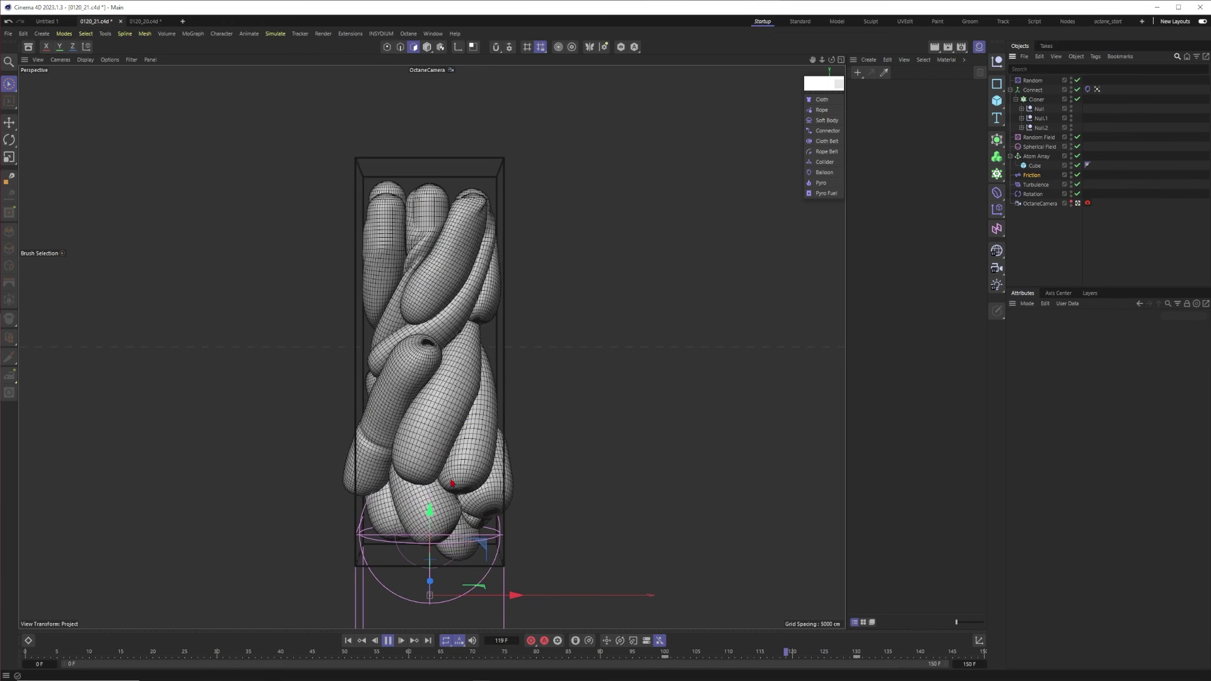
{"action": "left_click", "coordinate": [375, 640]}
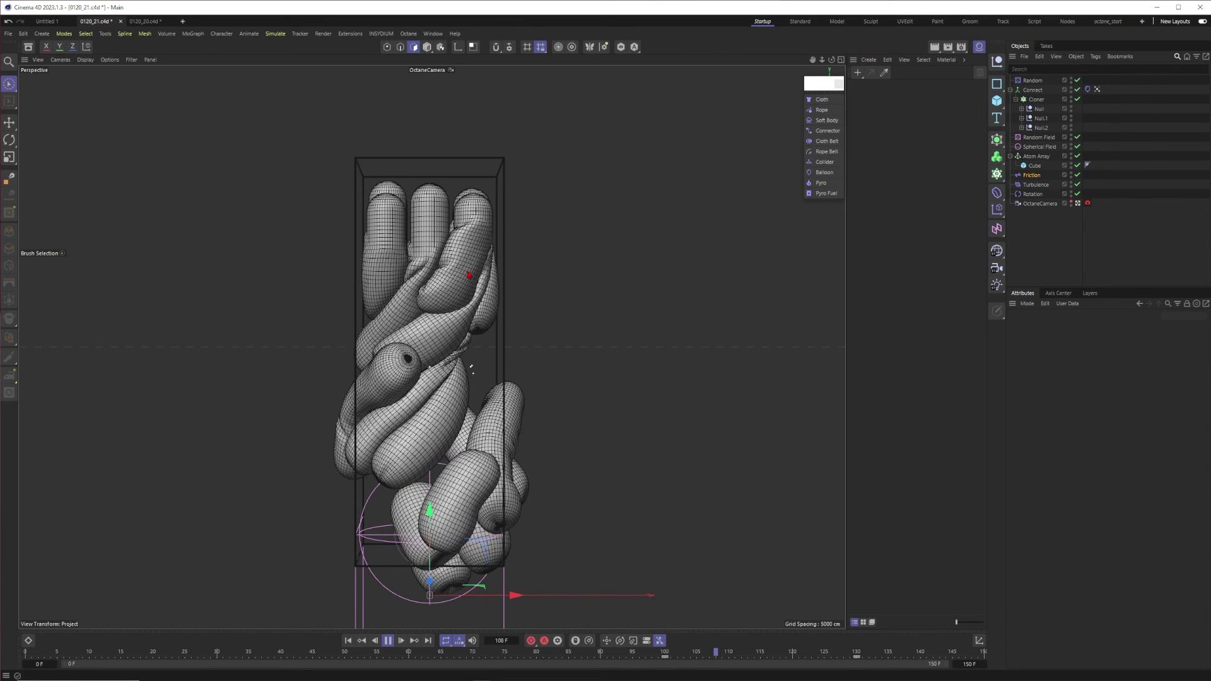
{"action": "left_click", "coordinate": [388, 641]}
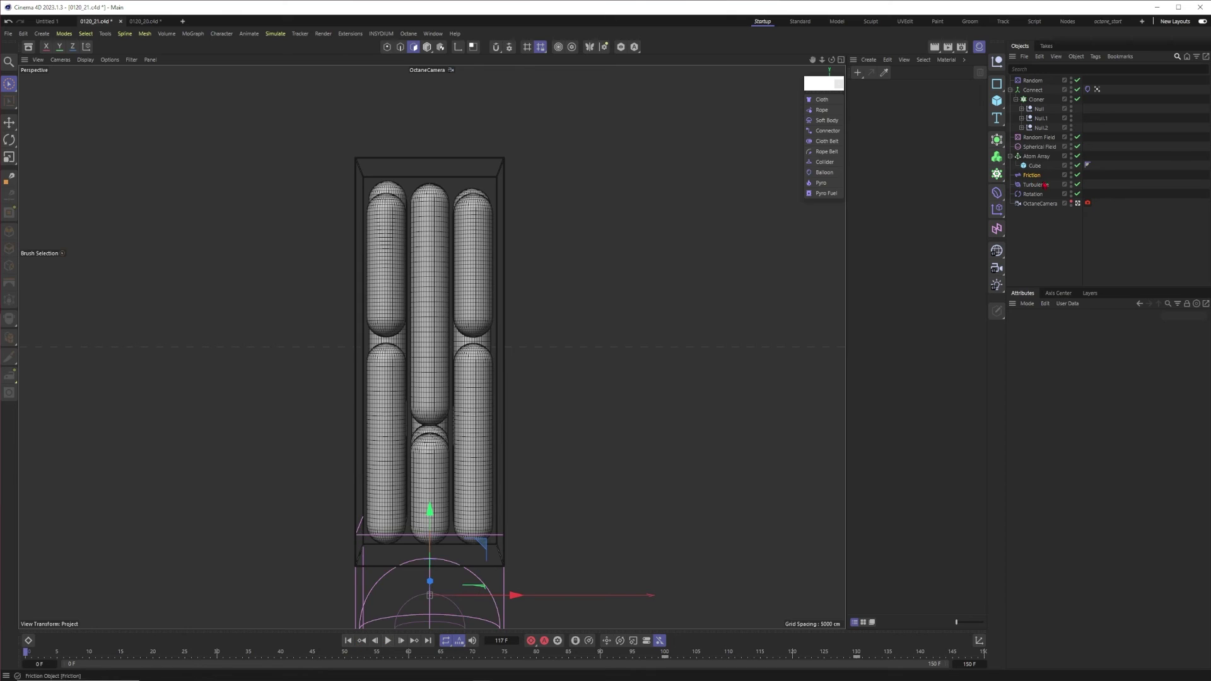
Set the cloth tag's surface Target Length to 130% and assign the Connect object's vertex map as its map
{"action": "left_click", "coordinate": [1087, 89]}
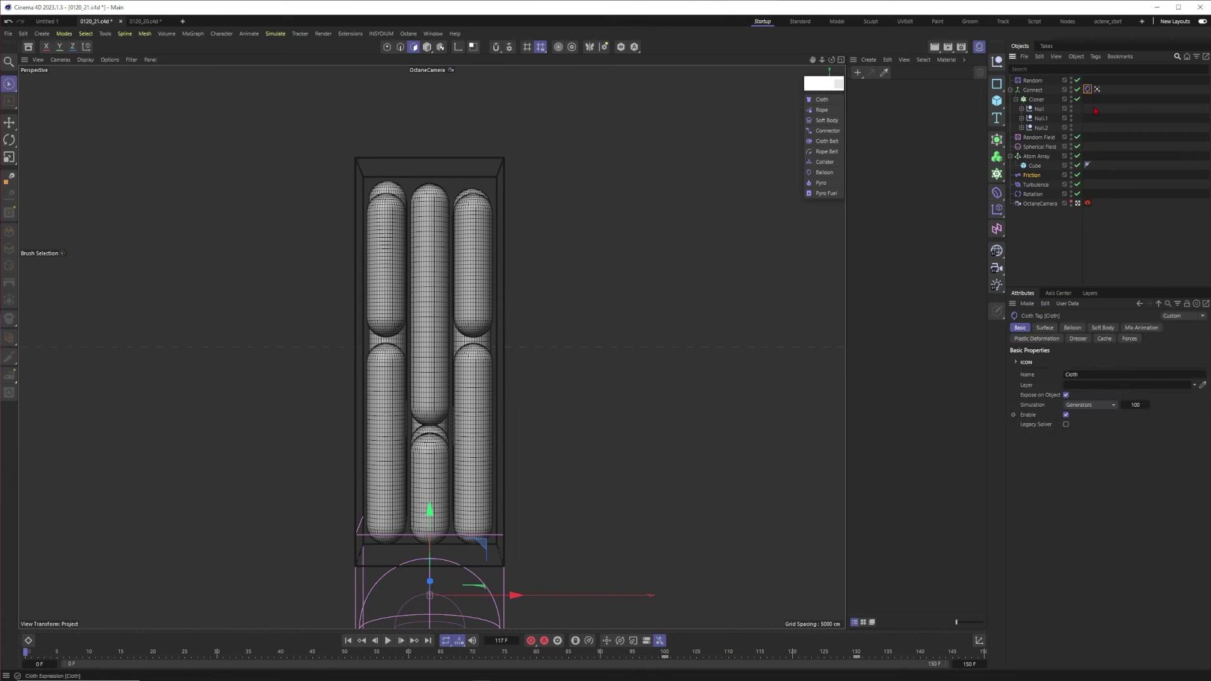
{"action": "left_click", "coordinate": [1044, 327]}
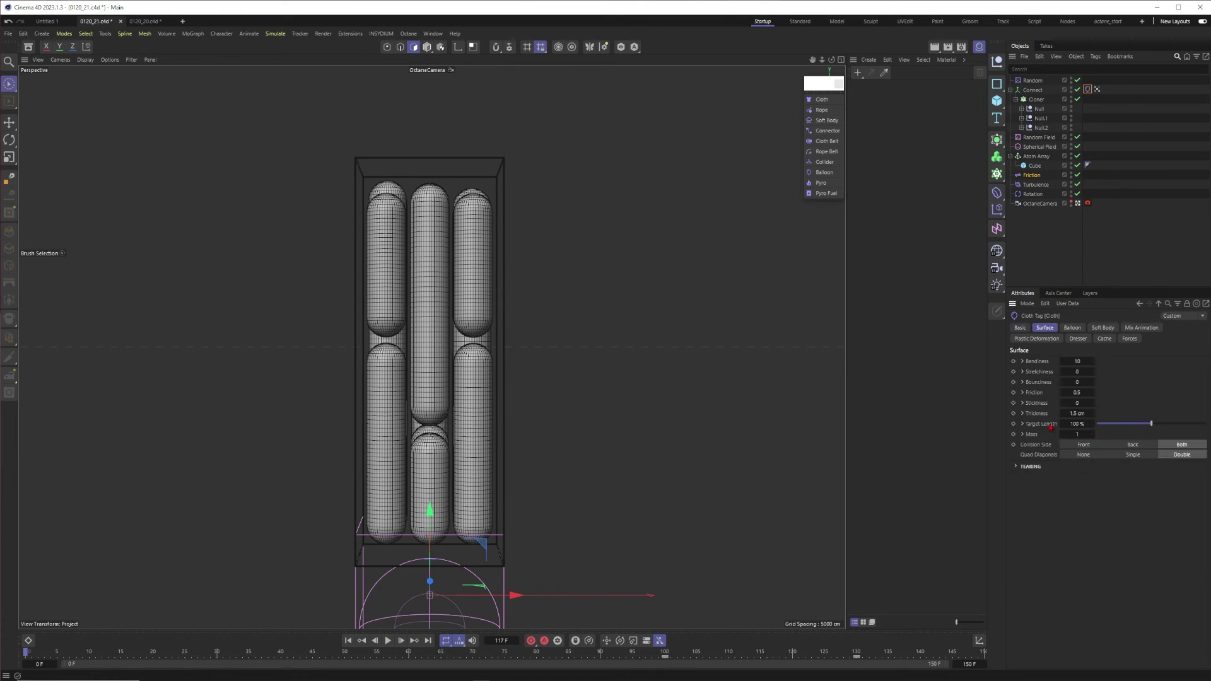
{"action": "left_click", "coordinate": [1022, 427]}
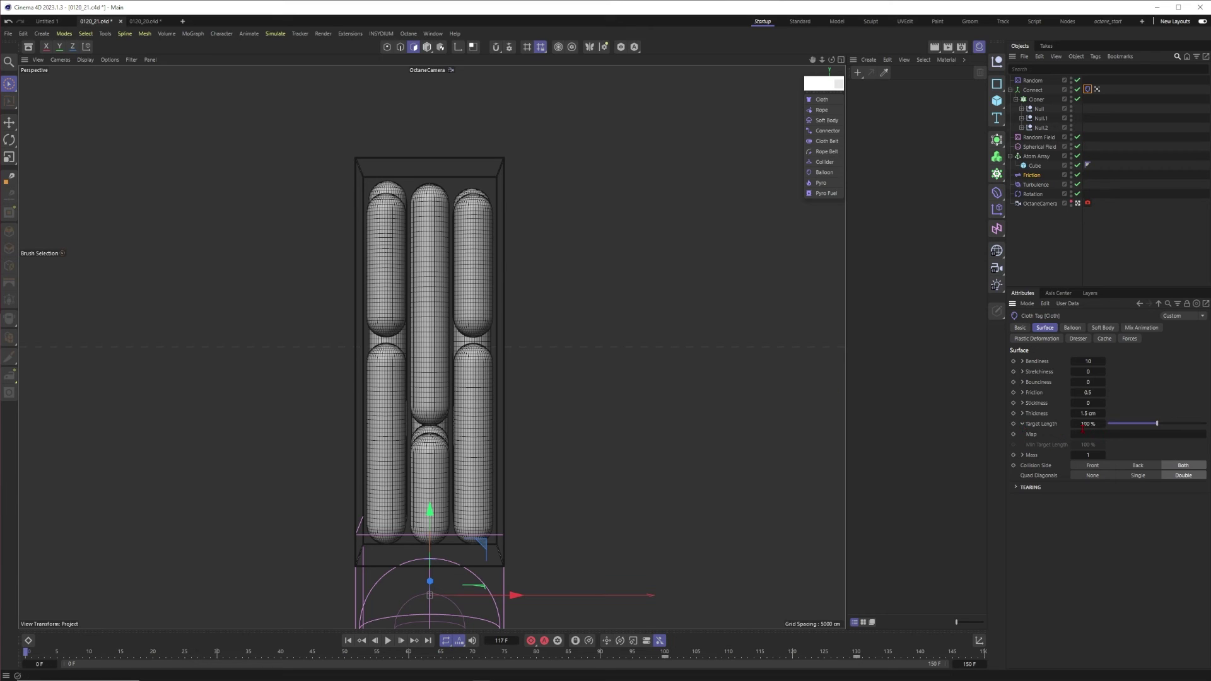
{"action": "left_click", "coordinate": [1082, 424]}
{"action": "type", "text": "1"}
{"action": "left_click_drag", "start_coordinate": [1096, 89], "coordinate": [1138, 297]}
{"action": "left_click_drag", "start_coordinate": [1093, 437], "coordinate": [1094, 437]}
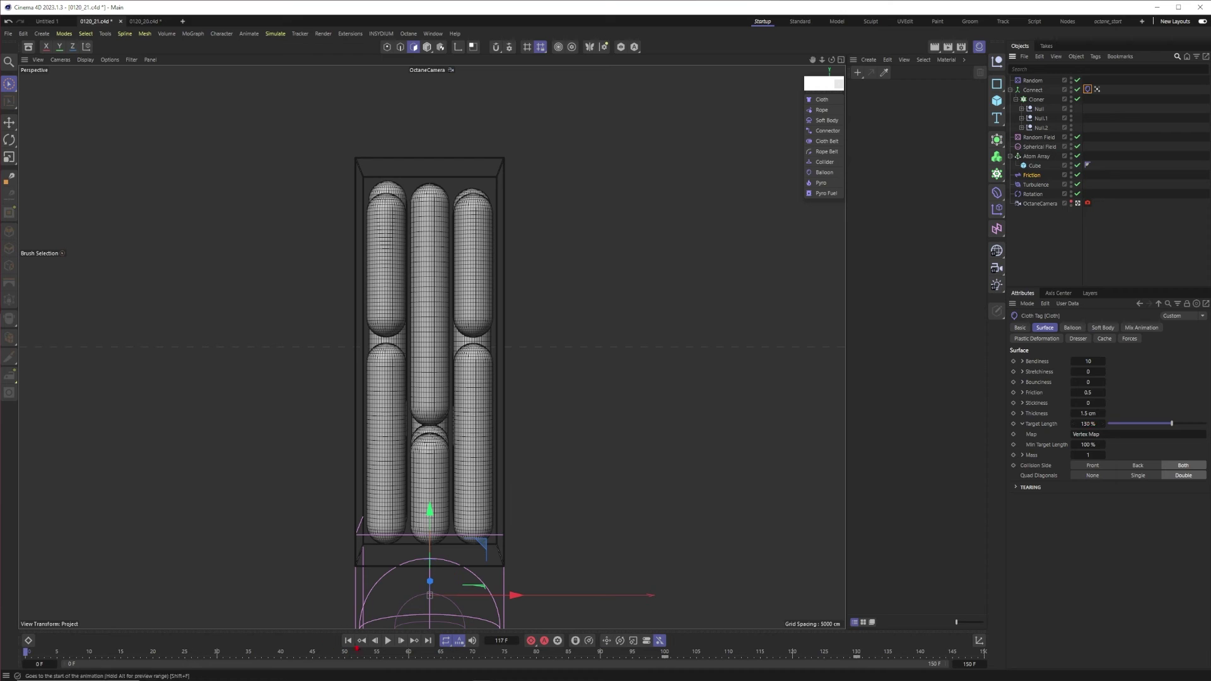
Play the simulation from the start to about frame 62, and inspect the Friction force's settings and the vertex map
{"action": "left_click", "coordinate": [388, 640]}
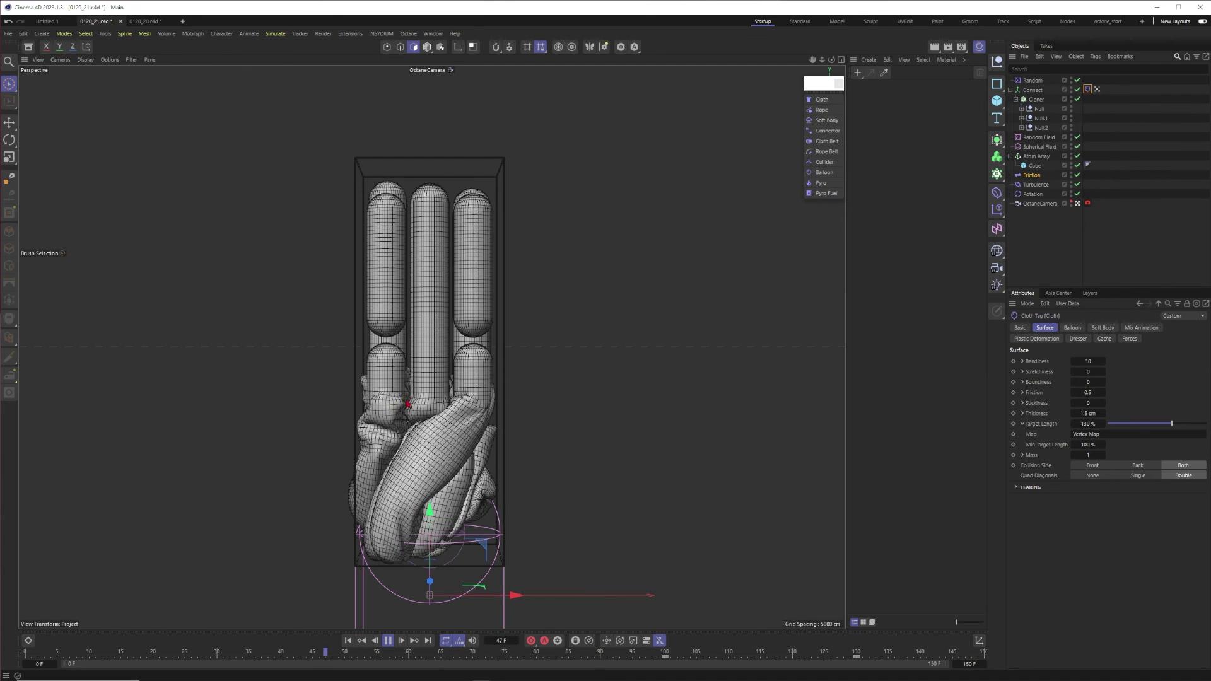
{"action": "left_click", "coordinate": [388, 641]}
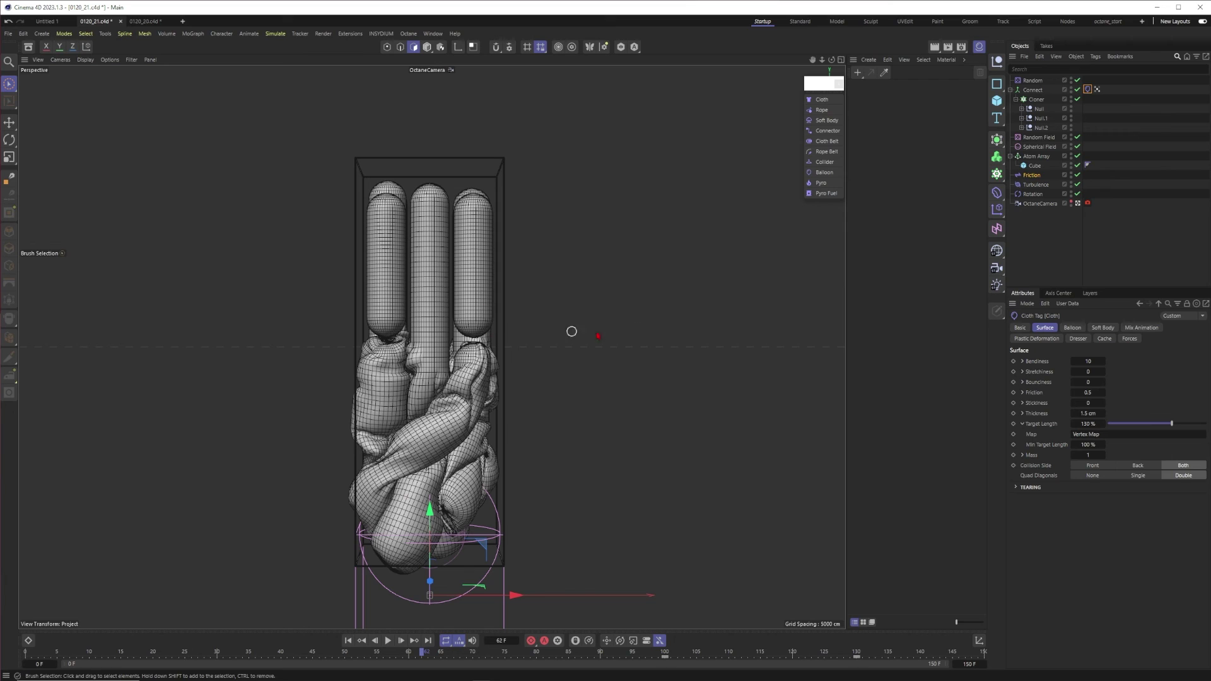
{"action": "left_click", "coordinate": [571, 331]}
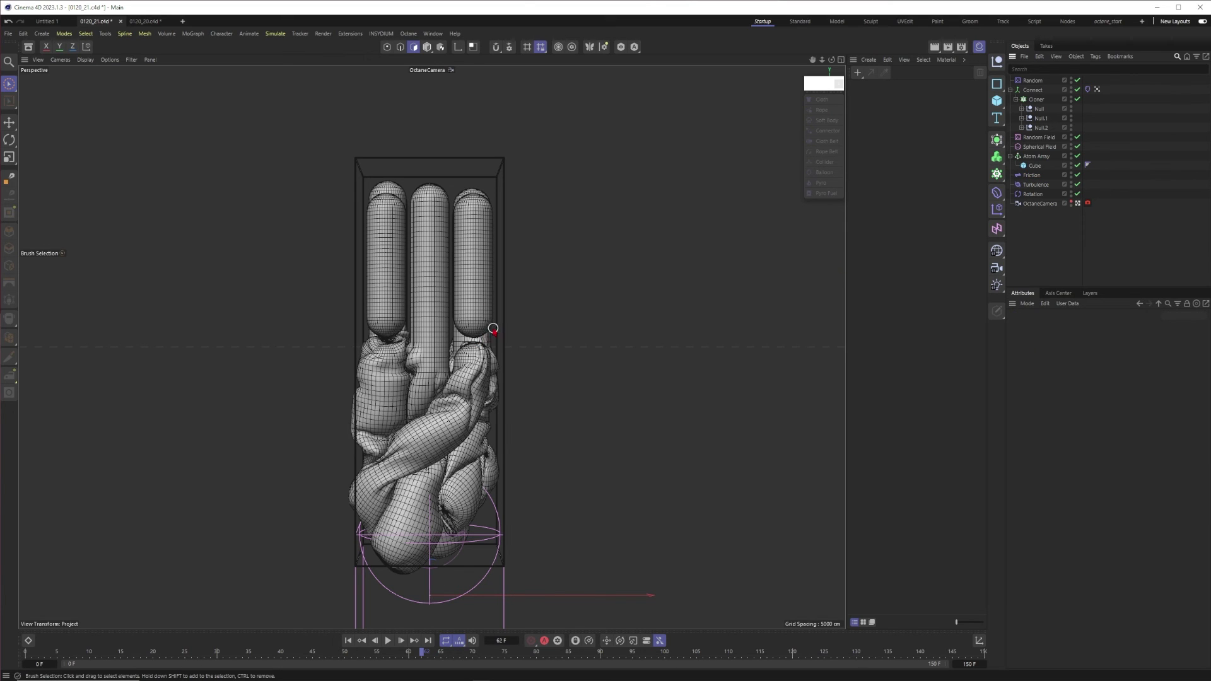
{"action": "left_click", "coordinate": [1033, 175]}
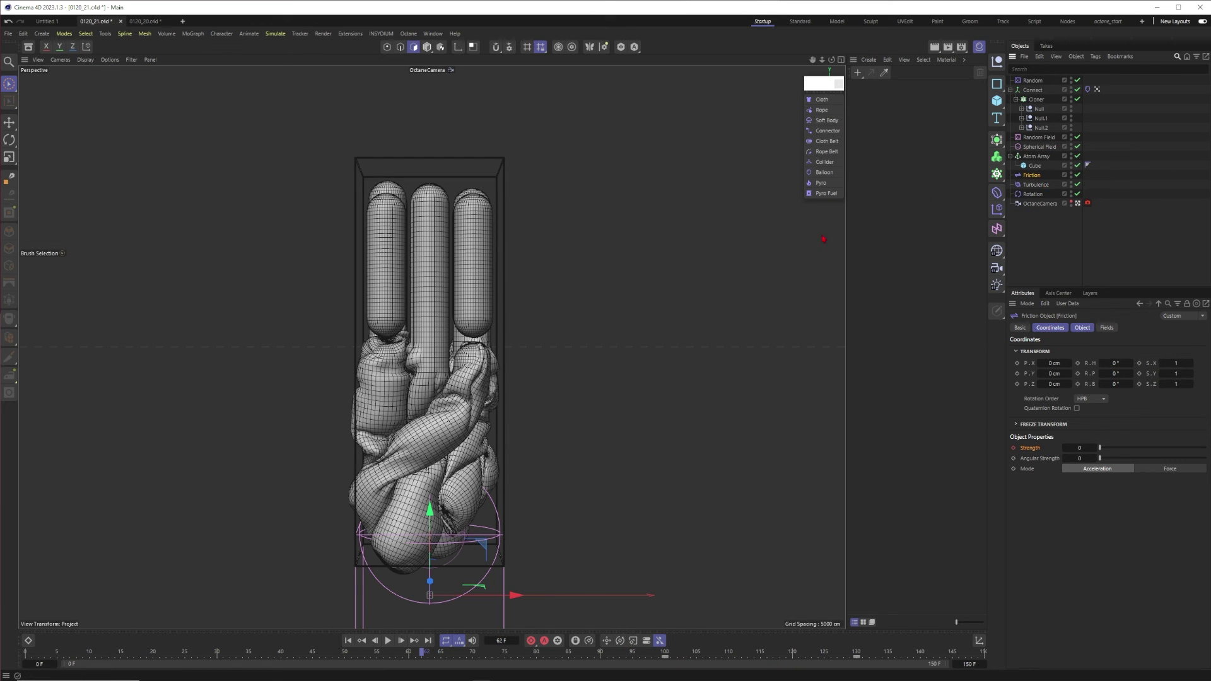
{"action": "left_click", "coordinate": [1096, 89]}
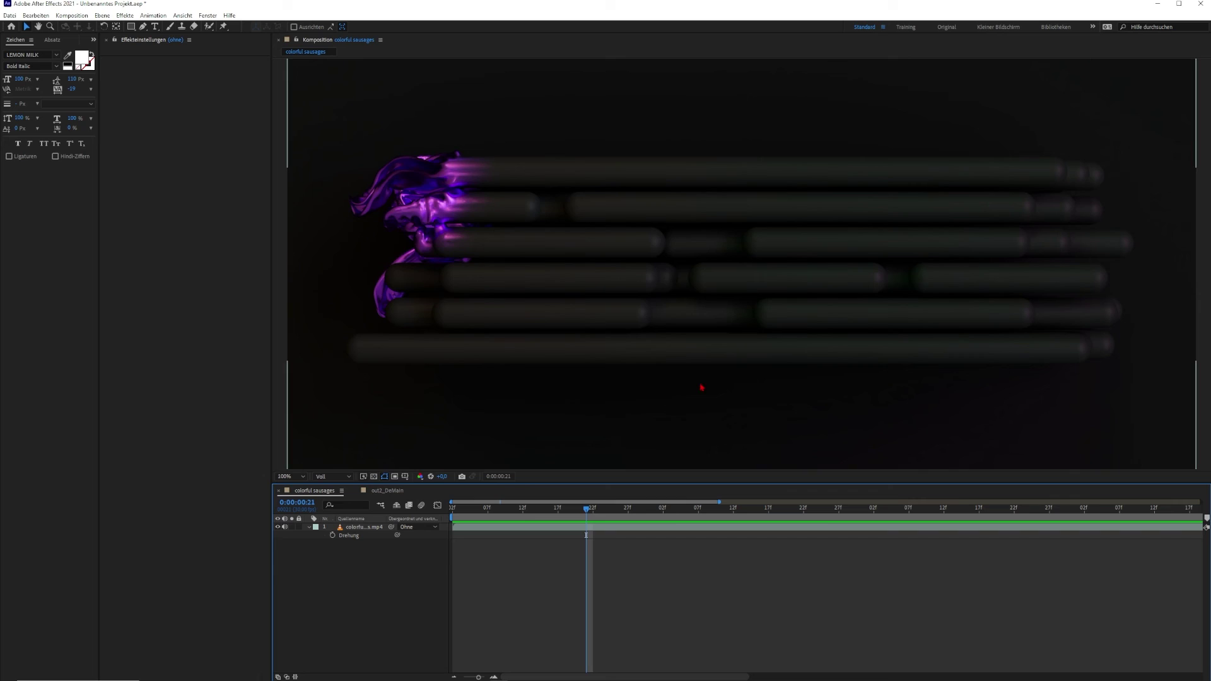
Switch to After Effects and play the rendered animation in the colorful sausages composition
{"action": "key", "text": "space"}
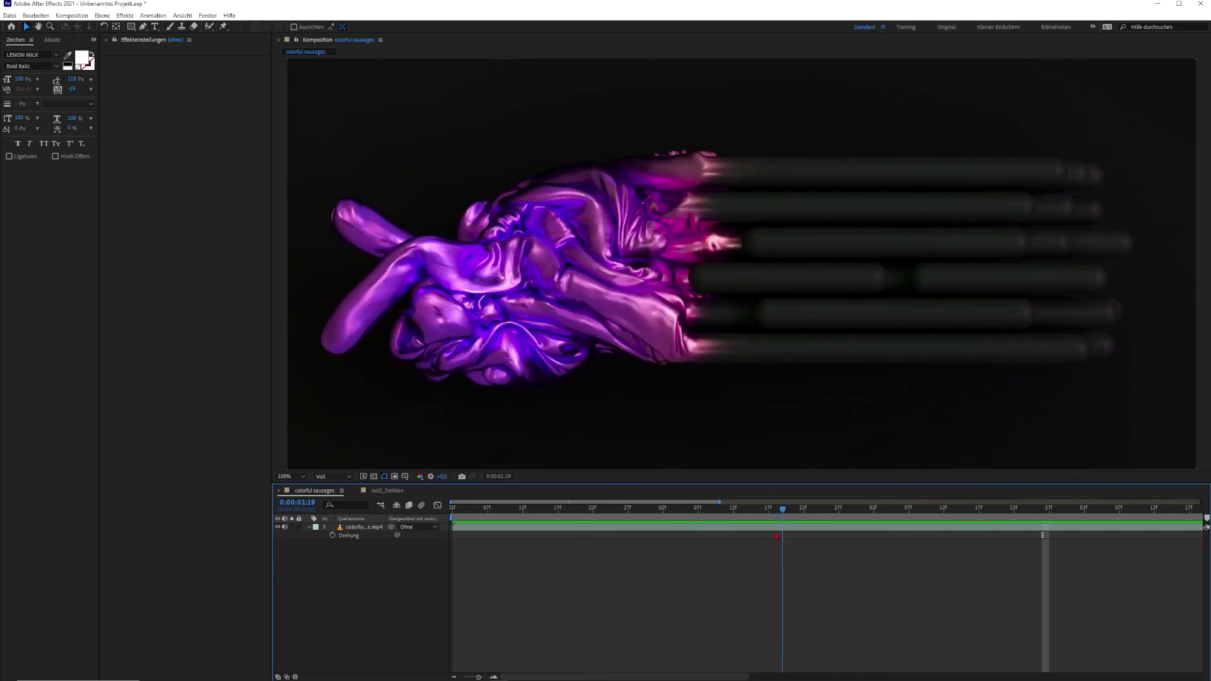